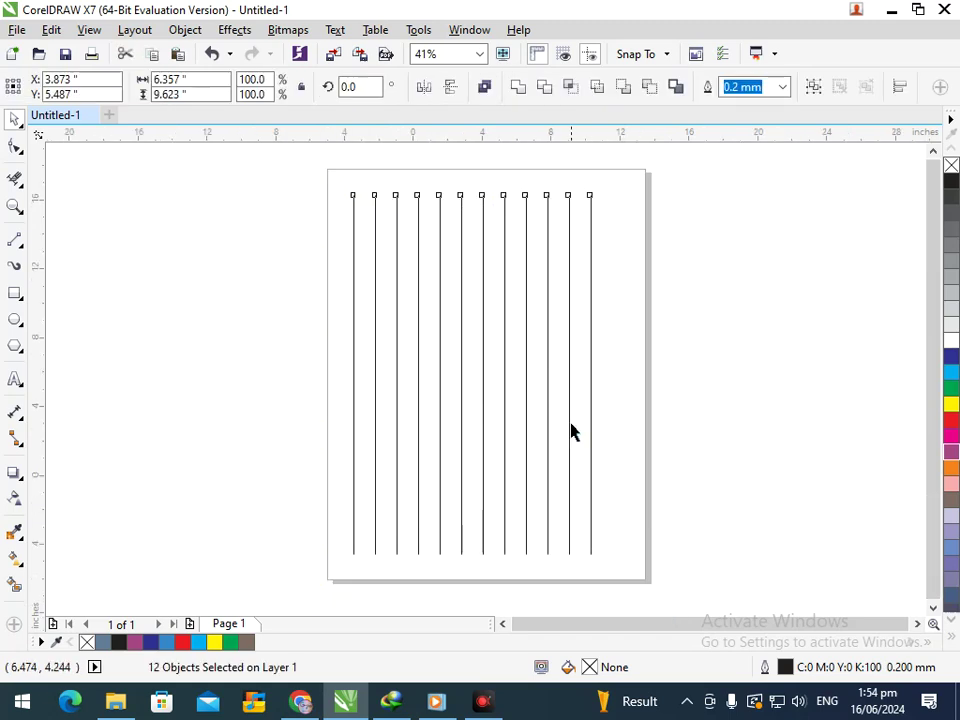
Step: Stretch the twelve vertical lines to about 16.8 in tall and 7.94 in wide, and group them
left_click_drag(482, 470, 487, 535)
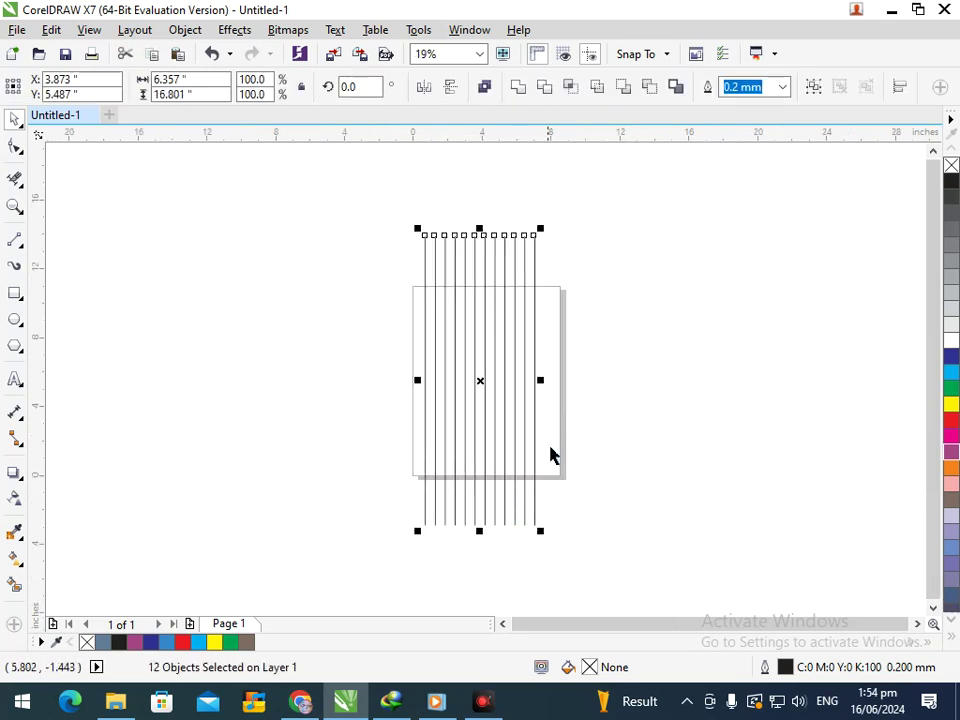
left_click_drag(392, 199, 579, 551)
left_click_drag(540, 344, 568, 372)
key("ctrl+g")
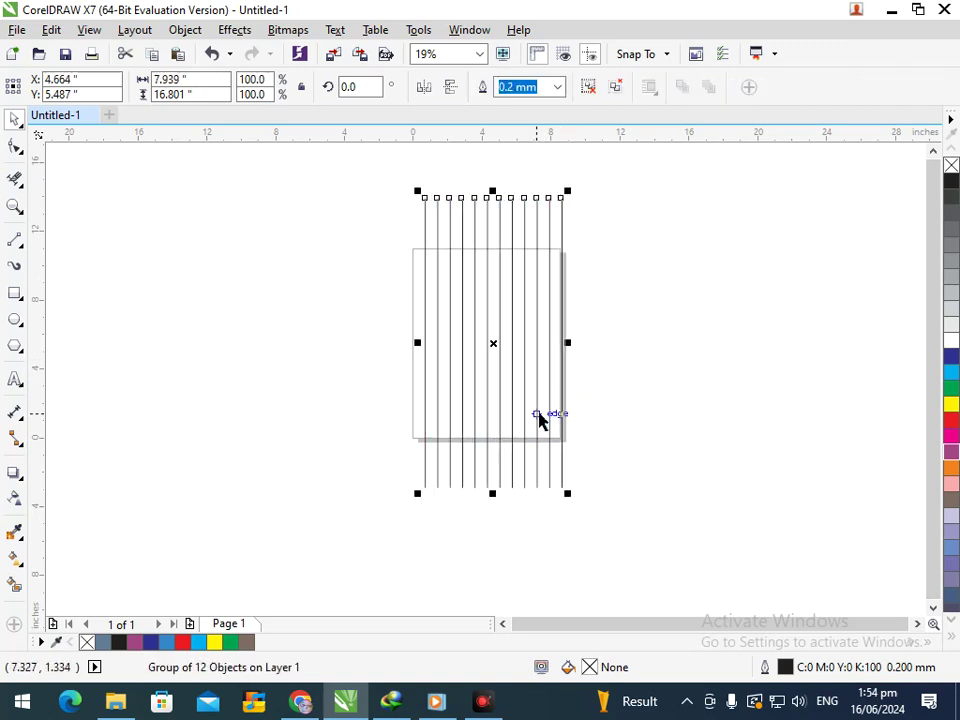
Step: Rotate a copy of the grouped vertical lines by 90 degrees about their centre to form a crossing grid
left_click(536, 416)
left_click_drag(567, 500, 333, 420)
left_click(343, 484)
key("F2")
left_click_drag(384, 246, 611, 474)
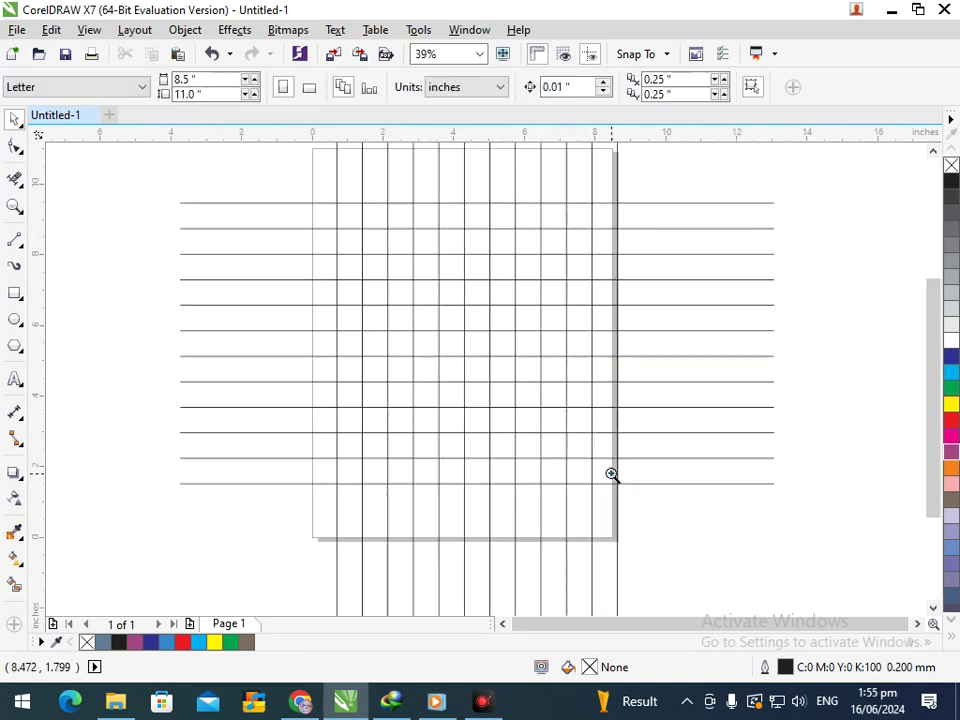
Step: Draw a circle spanning the whole square grid and make four concentric copies, each one grid cell smaller, down to about 2.17 in across
left_click(22, 328)
left_click(79, 323)
mouse_move(335, 200)
left_mouse_down()
mouse_move(414, 294)
mouse_move(559, 433)
mouse_move(592, 483)
left_mouse_up()
mouse_move(328, 489)
left_mouse_down()
mouse_move(348, 465)
mouse_move(336, 475)
mouse_move(337, 465)
left_mouse_up()
right_click(337, 465)
key("ctrl+d")
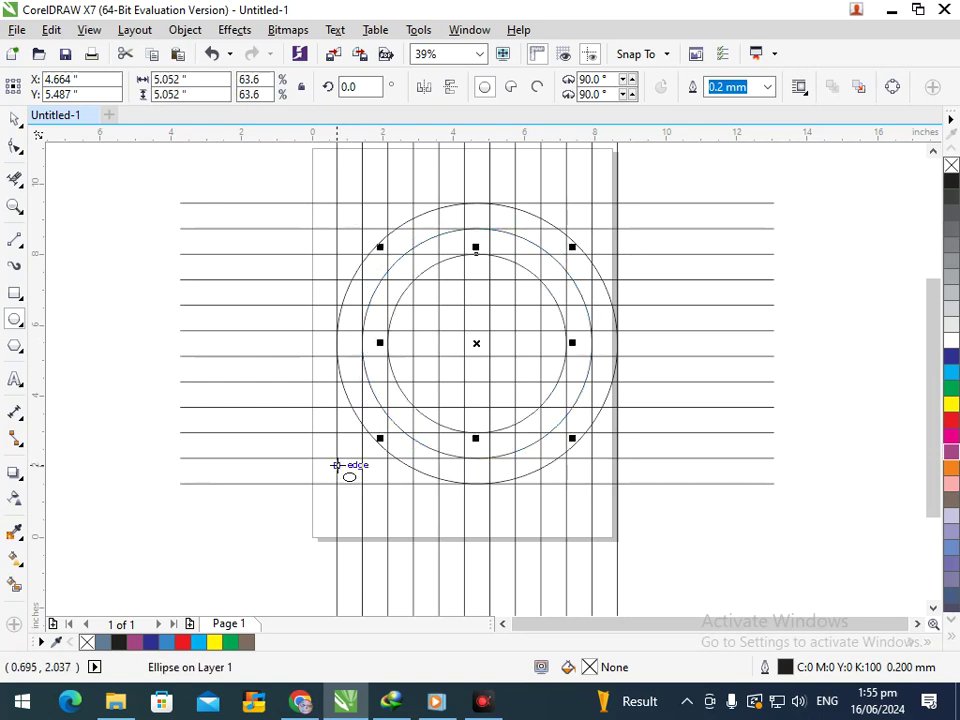
key("ctrl+r")
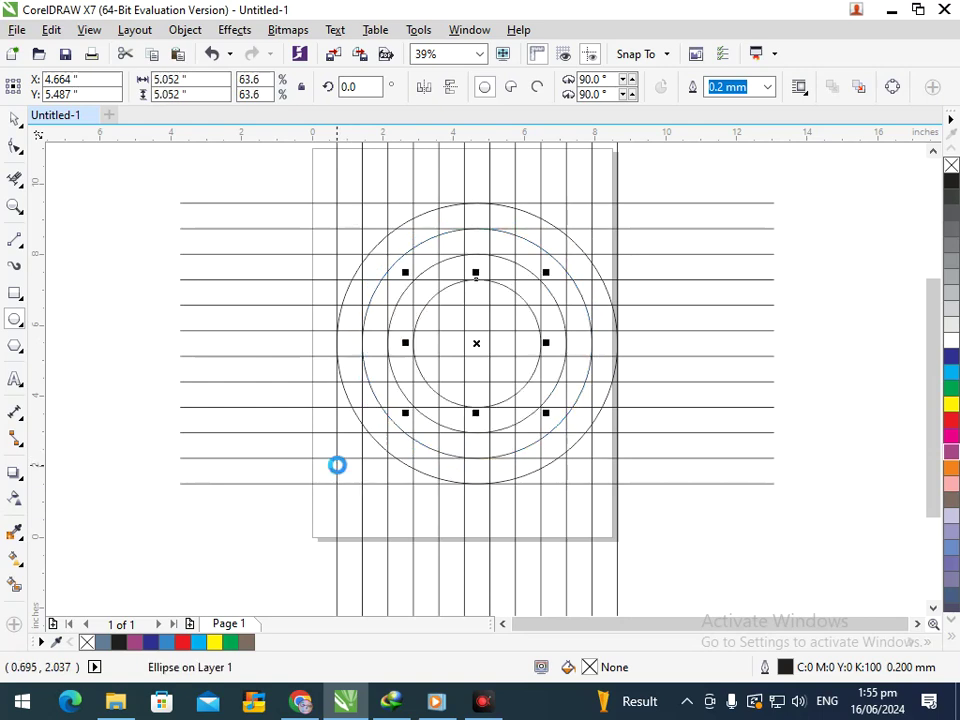
key("ctrl+r")
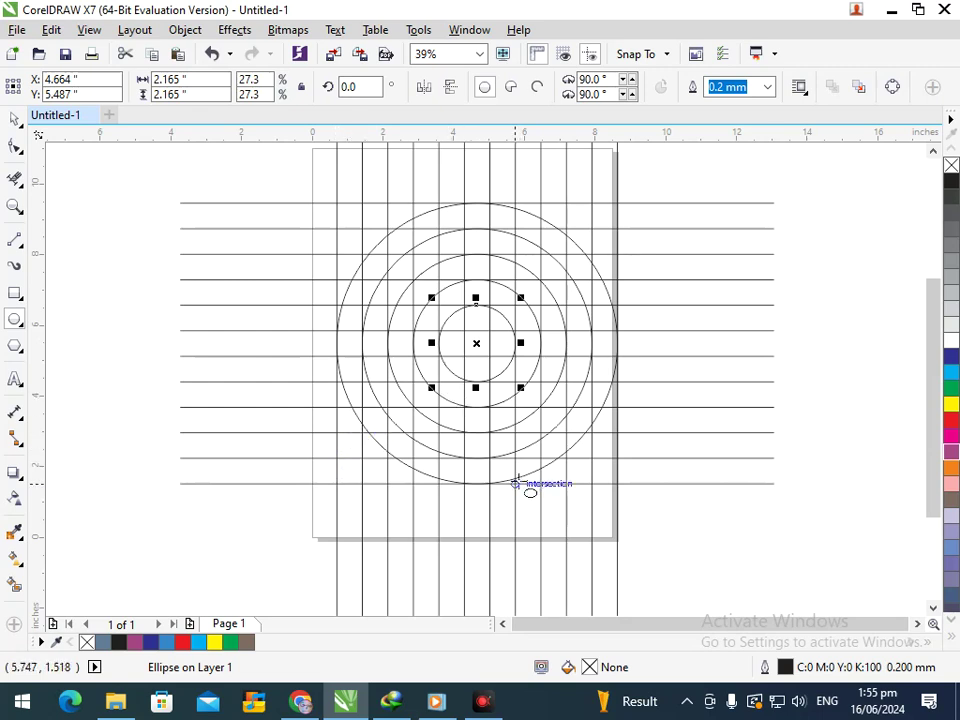
Step: Use Smart Fill in blue-gray (C40 M20 Y0 K40) on the outer ring's lowest segments of the upper-right arc
left_click(14, 585)
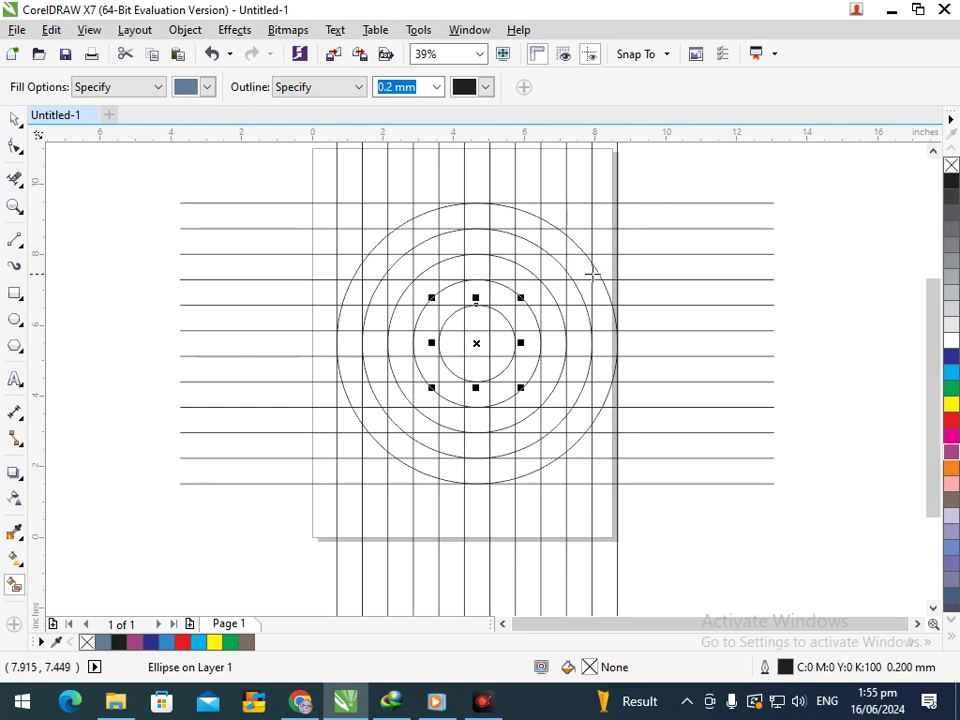
left_click(585, 266)
left_click(547, 230)
left_click(518, 243)
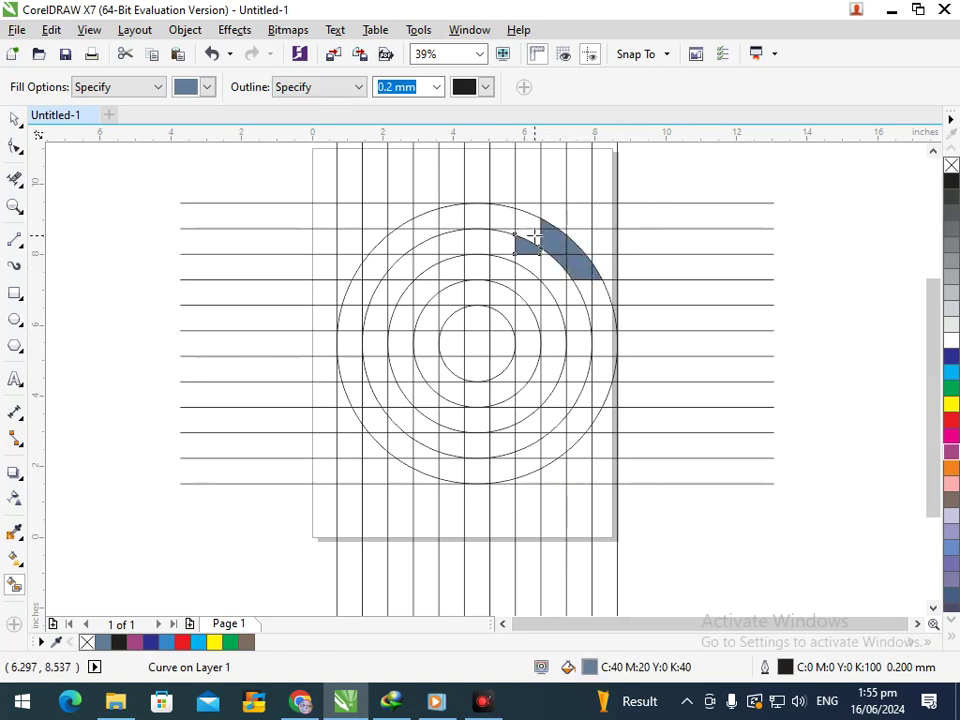
key("ctrl+z")
key("ctrl+z")
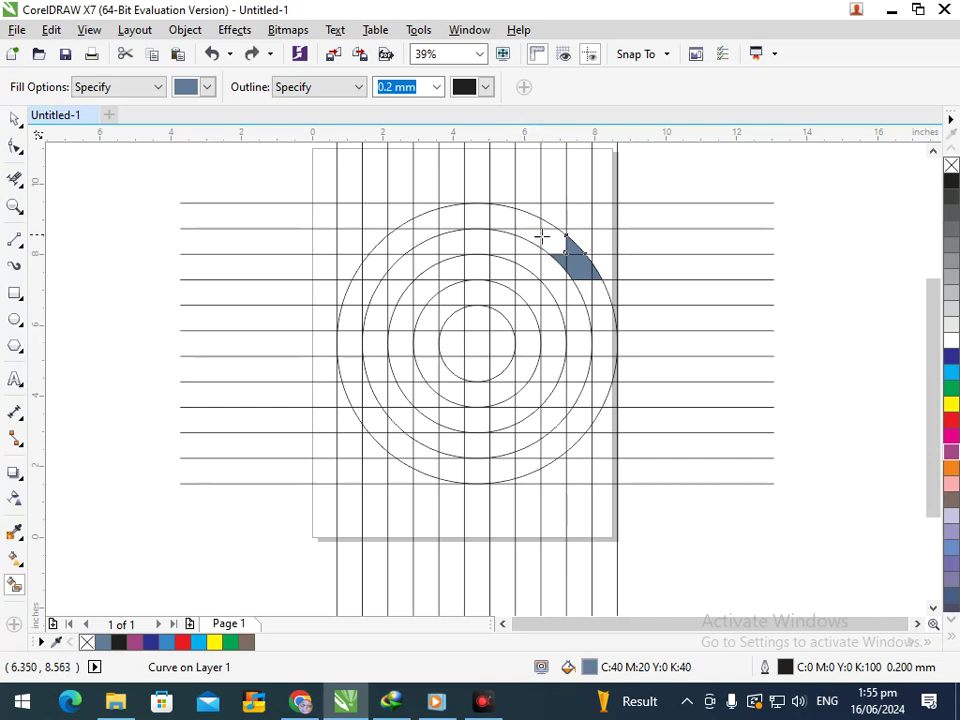
Step: Fill the outer ring's remaining top arc segments in blue-gray, from the upper right across to the upper left
left_click(542, 234)
left_click(524, 225)
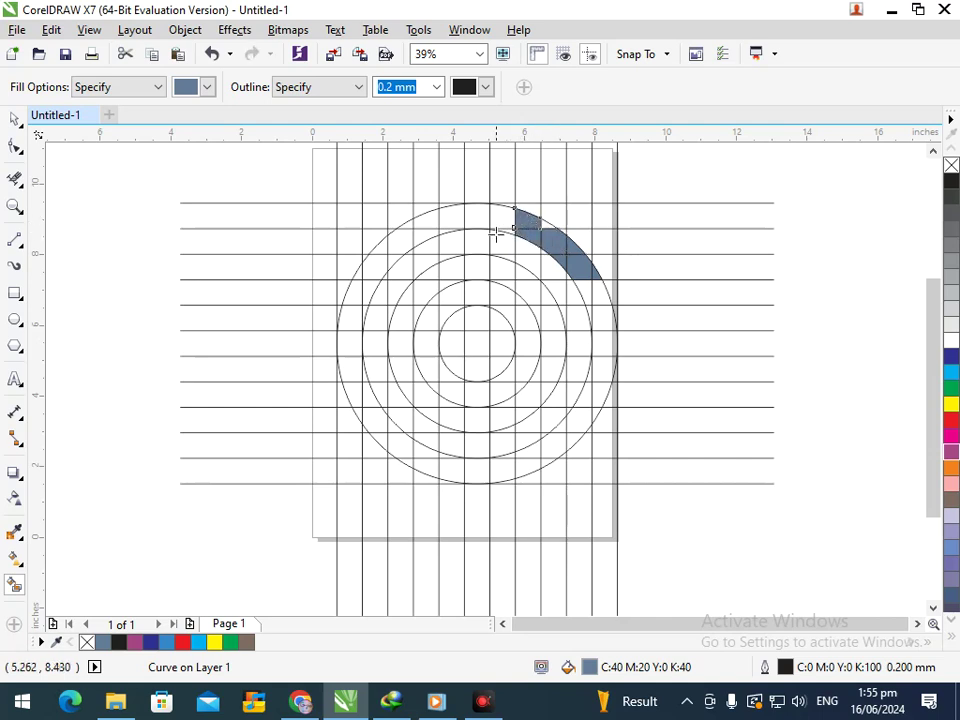
left_click(502, 218)
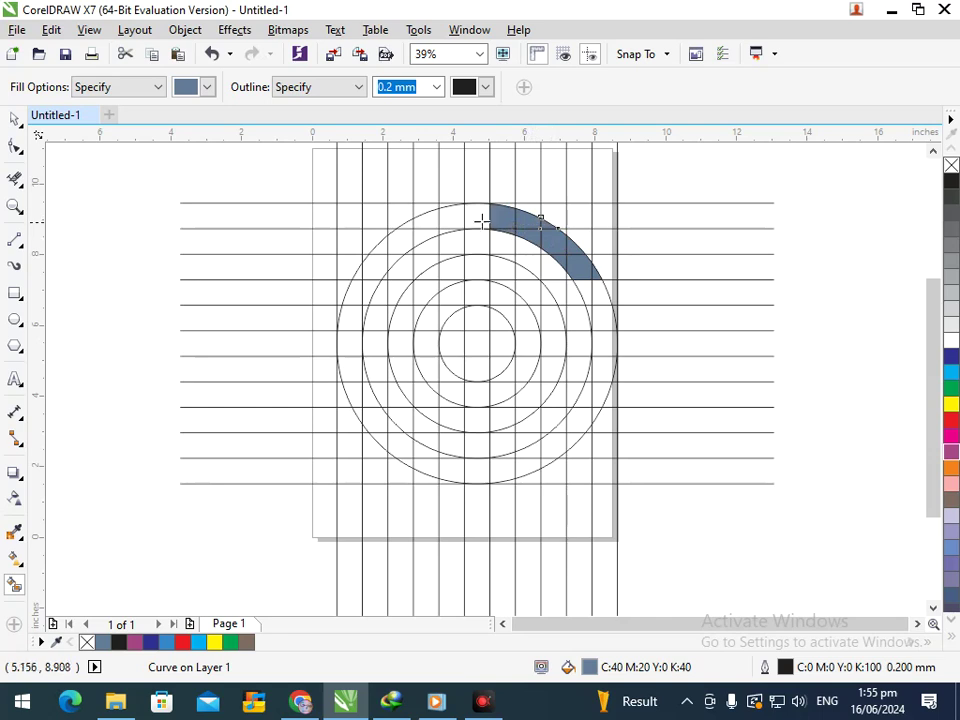
left_click(476, 215)
left_click(452, 217)
left_click(427, 234)
left_click(431, 217)
left_click(398, 238)
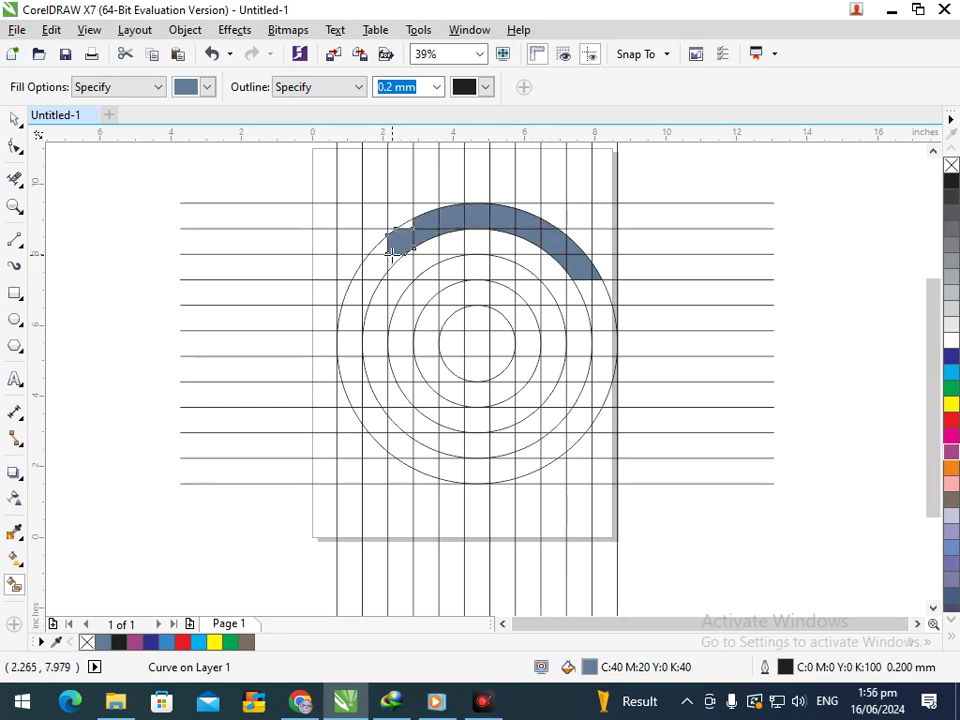
left_click(380, 265)
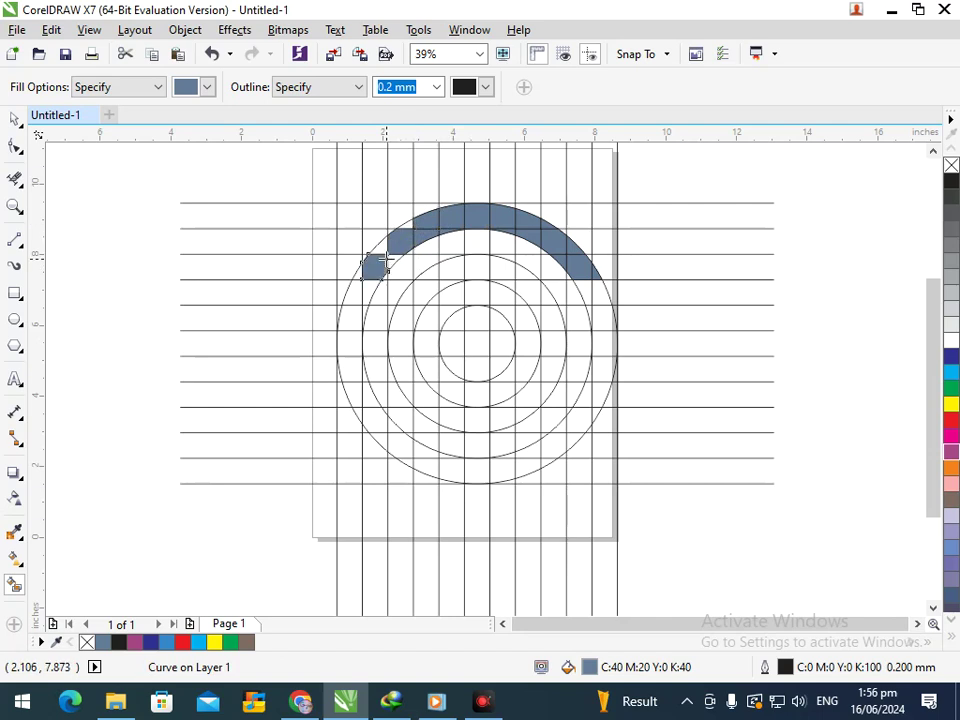
left_click(377, 246)
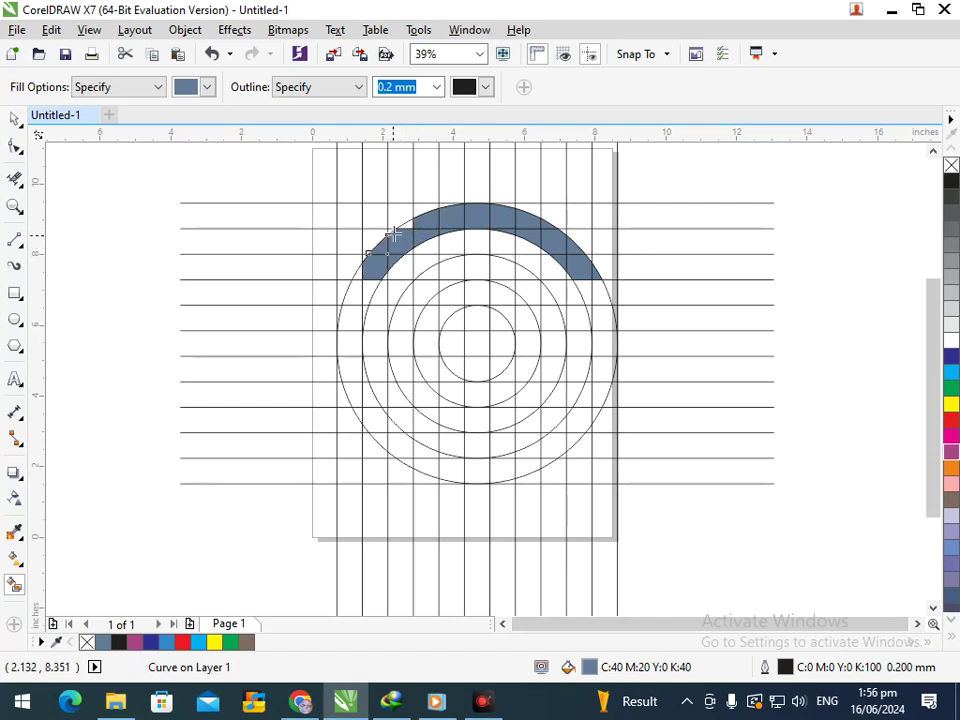
Step: Fill the outer ring's left side in blue-gray from the upper-left arc down to the middle grid row
left_click(356, 292)
left_click(358, 268)
left_click(354, 318)
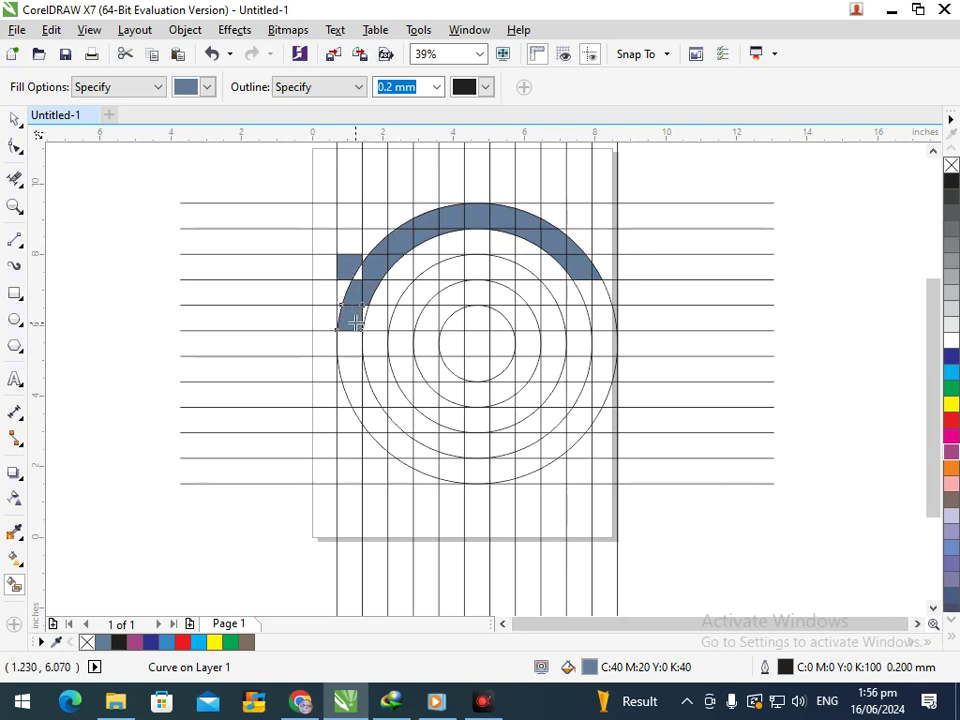
left_click(357, 343)
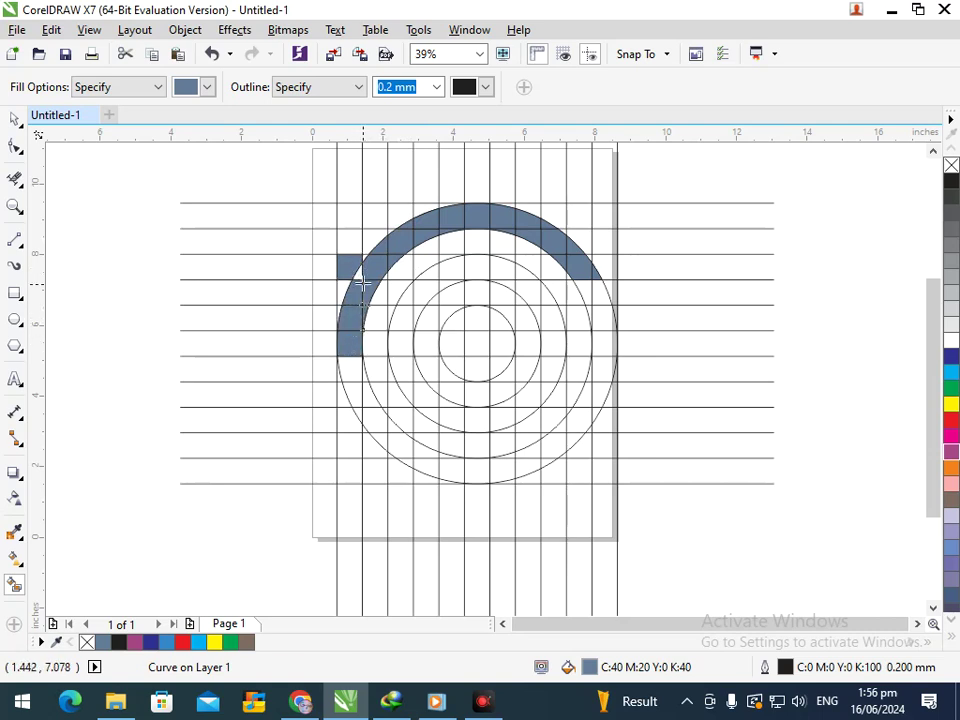
left_click(360, 275)
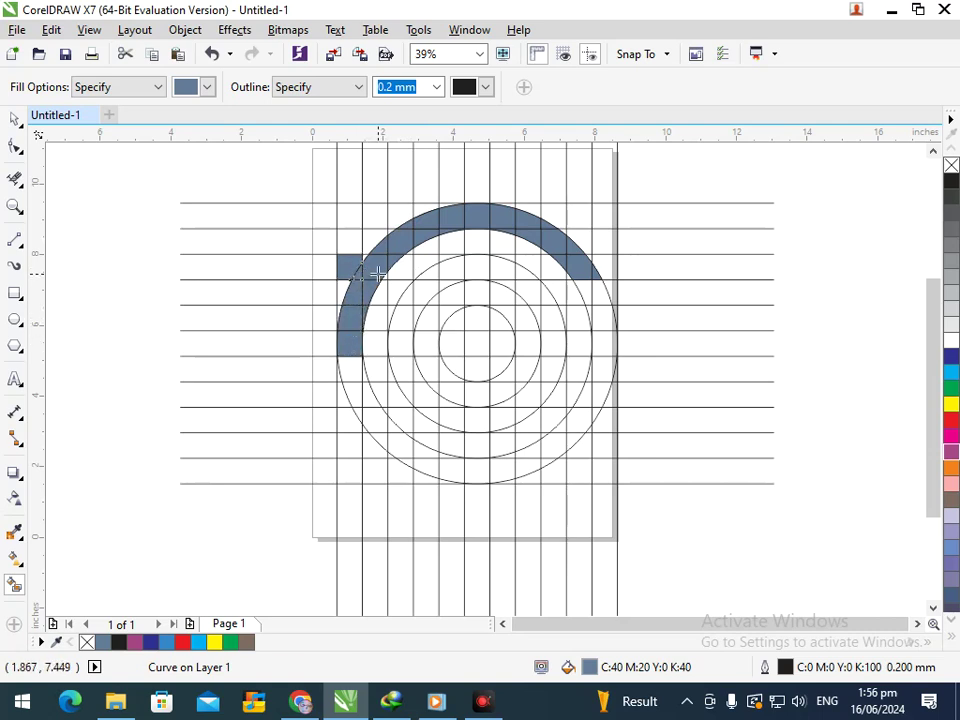
Step: Fill the middle grid row in blue-gray from the outer ring's left side to the smallest circle's right edge
left_click(384, 348)
left_click(405, 347)
left_click(430, 346)
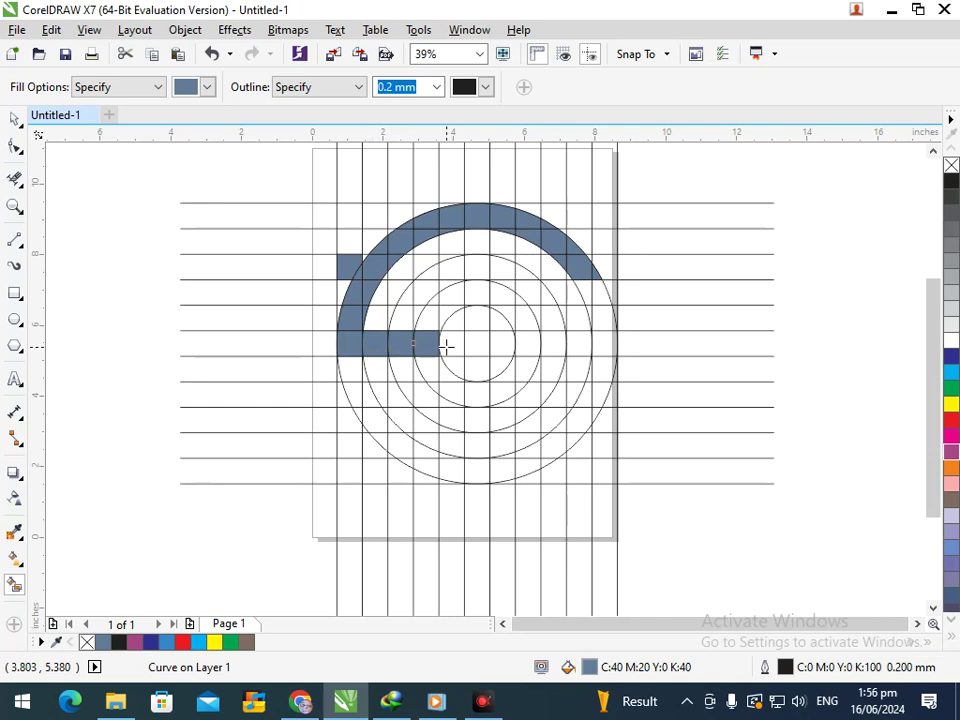
left_click(470, 346)
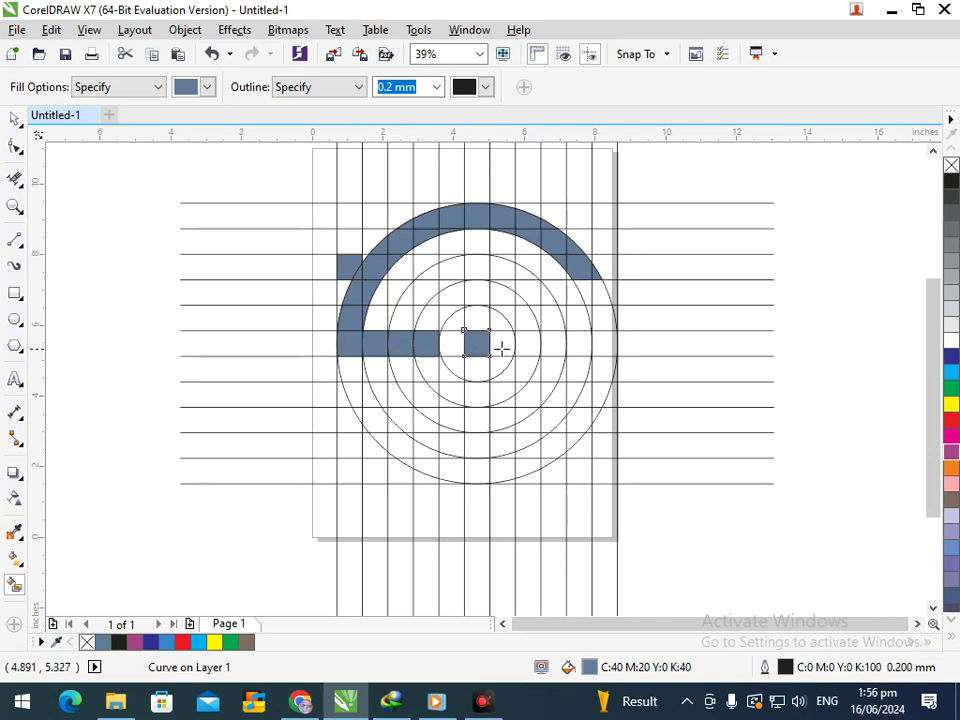
left_click(497, 347)
left_click(452, 344)
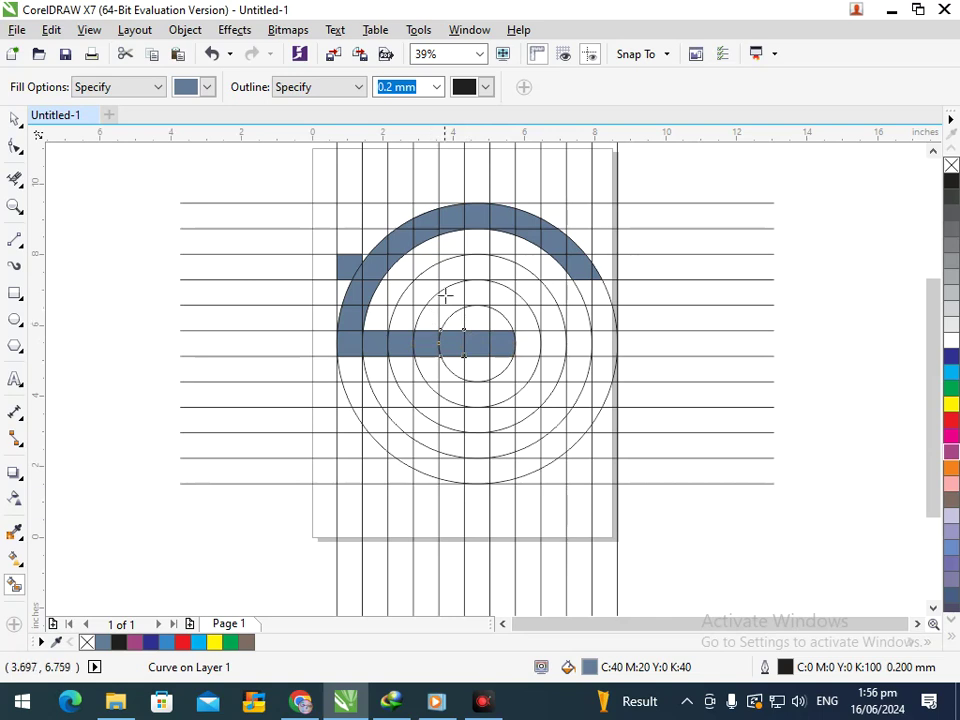
Step: Fill the inner E's top bar and left stem in blue-gray, down to the cell below the smallest circle's level
left_click(500, 290)
left_click(474, 294)
left_click(450, 296)
left_click(428, 298)
left_click(427, 318)
left_click(427, 365)
left_click(427, 394)
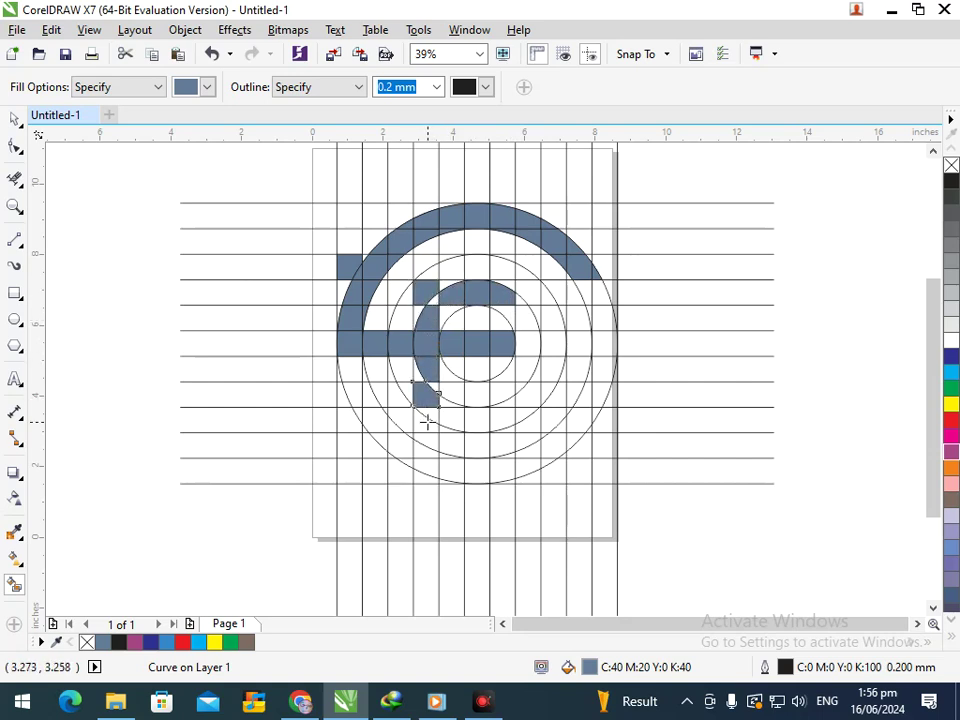
left_click(427, 422)
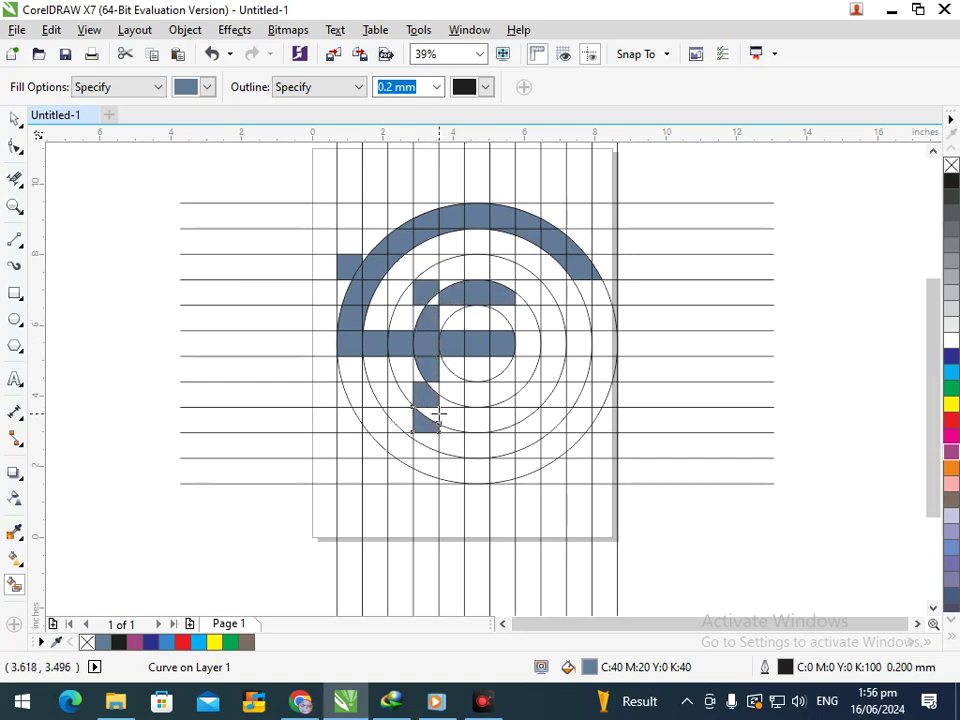
left_click(441, 419)
key("ctrl+z")
key("ctrl+z")
Step: Fill the inner E's bottom arc in blue-gray between the third and fourth circles, including the thin sliver above it
left_click(434, 415)
left_click(448, 418)
left_click(468, 421)
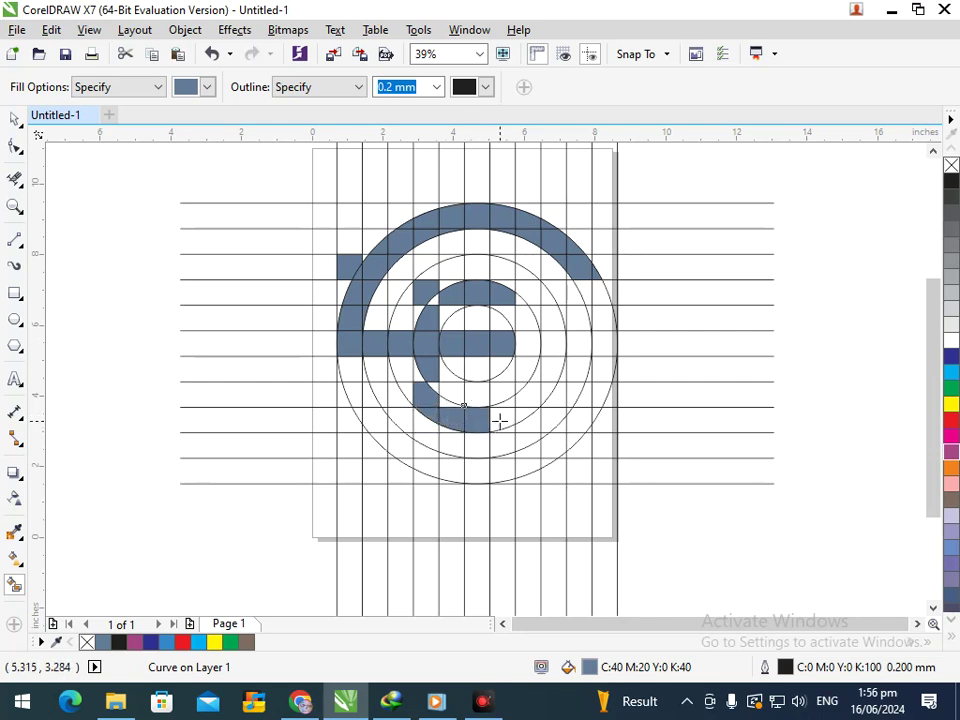
left_click(500, 420)
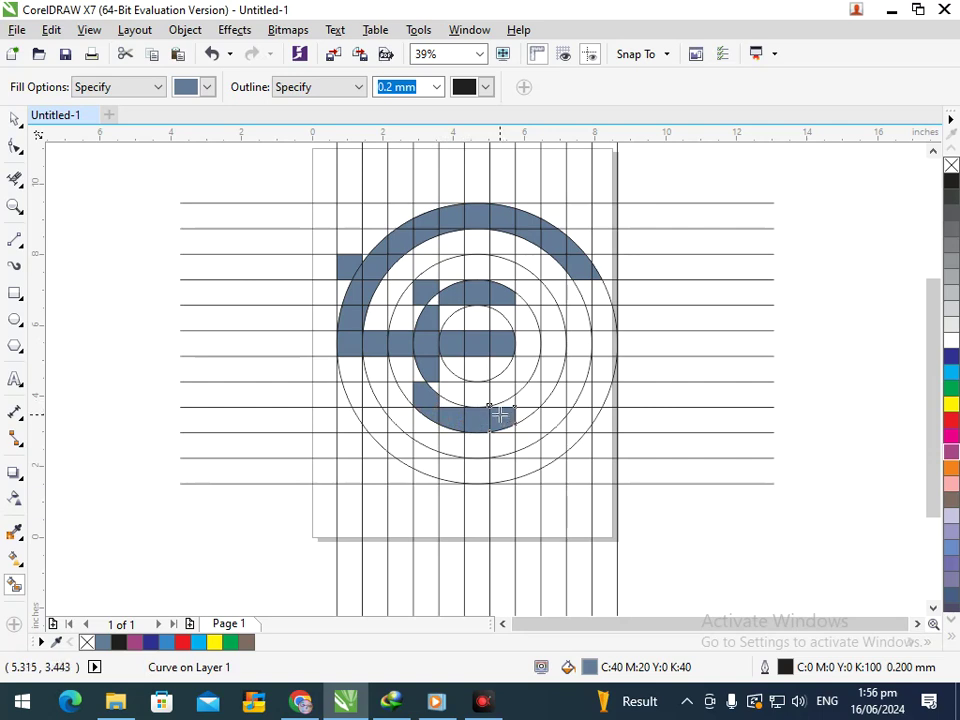
left_click(450, 405)
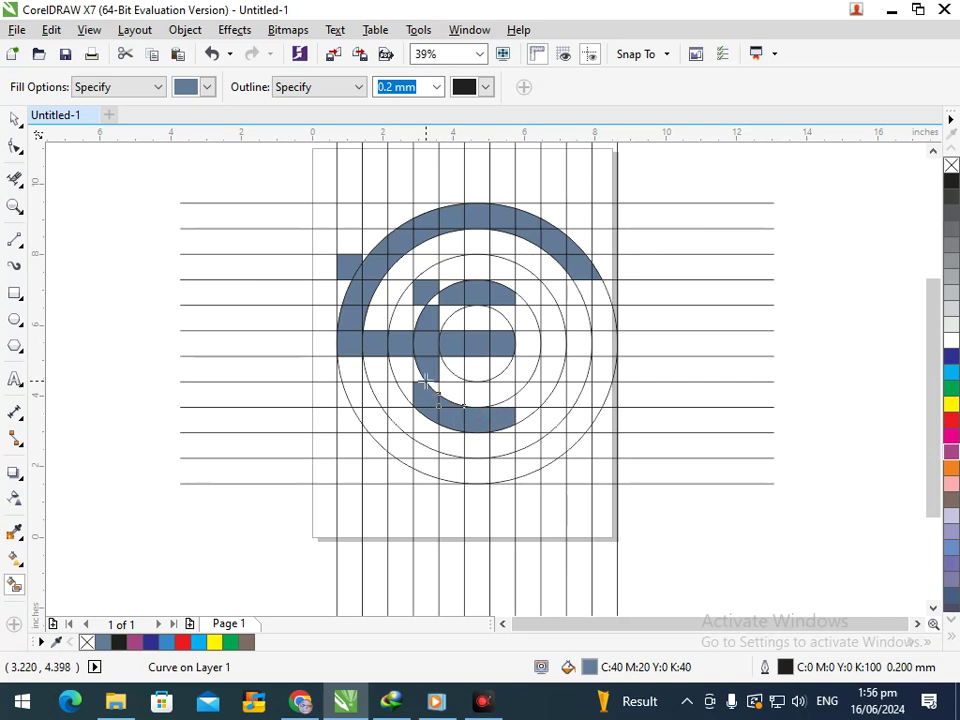
left_click(434, 388)
key("ctrl+z")
left_click(439, 390)
key("ctrl+z")
Step: Fill the small leftover gaps at the lower-left and upper-left corners of the inner E in blue-gray
left_click(420, 376)
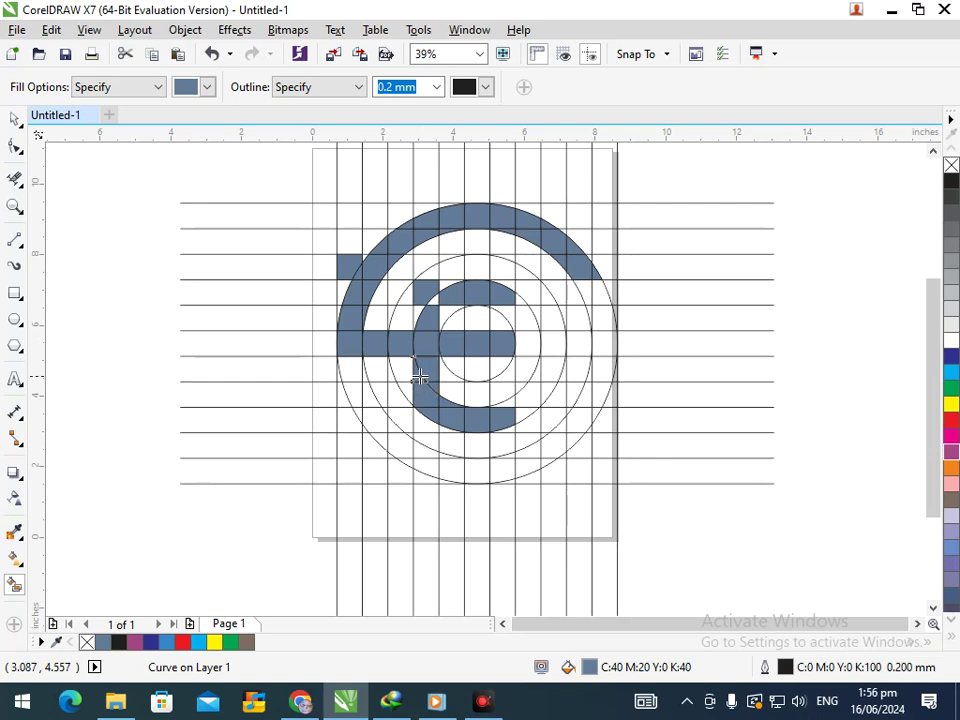
left_click(434, 302)
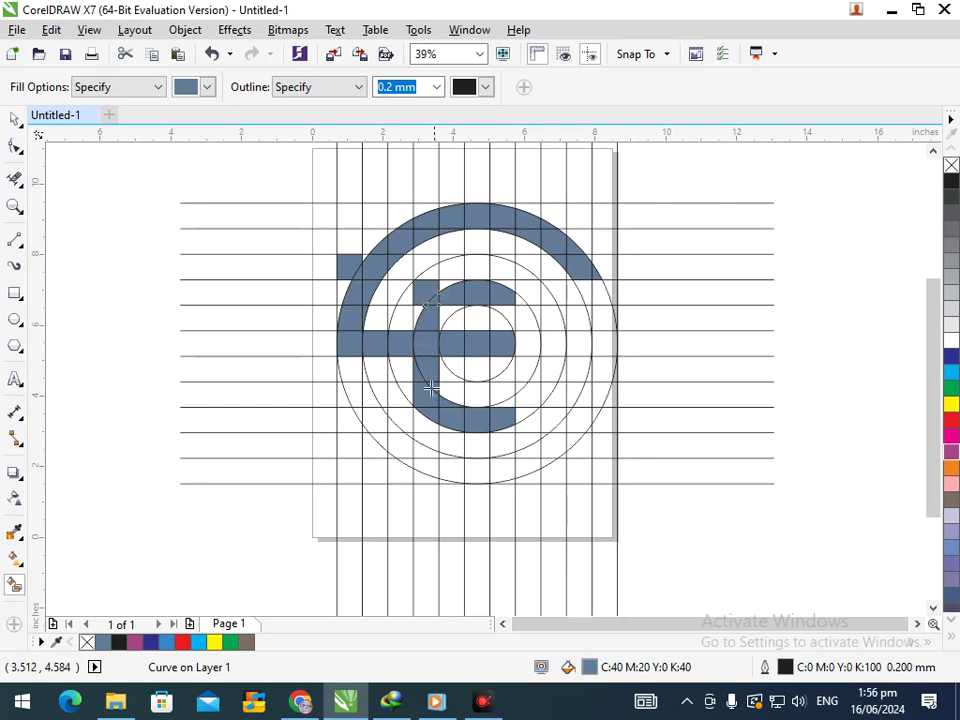
Step: Fill the outer ring's first lower-left segments in blue-gray, leaving one grid row empty below the middle bar
left_click(354, 398)
left_click(367, 402)
left_click(372, 417)
left_click(349, 418)
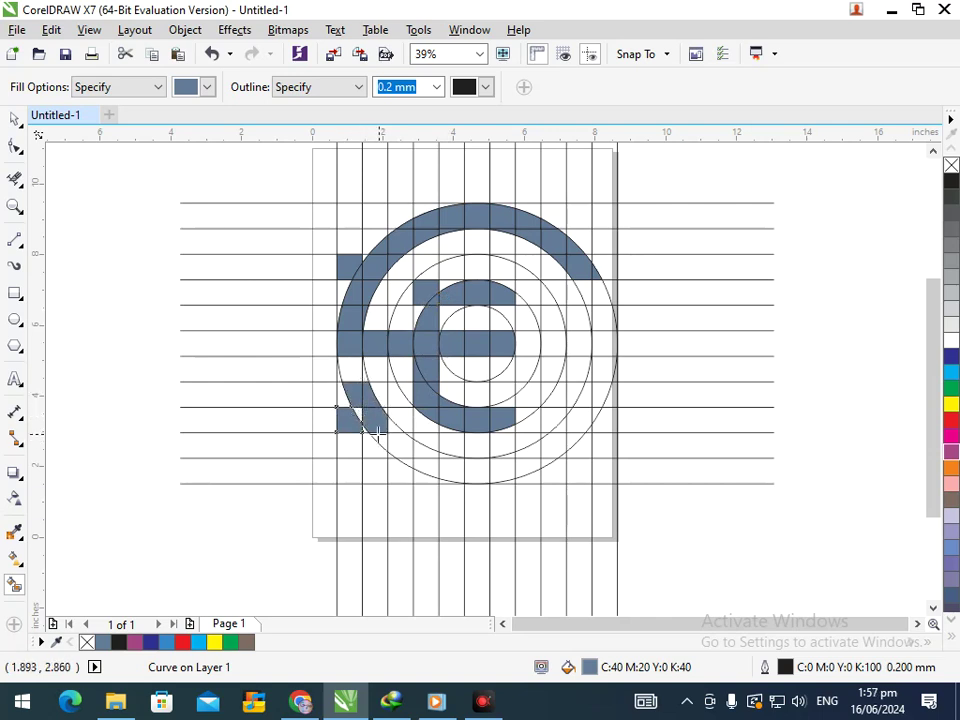
key("ctrl+z")
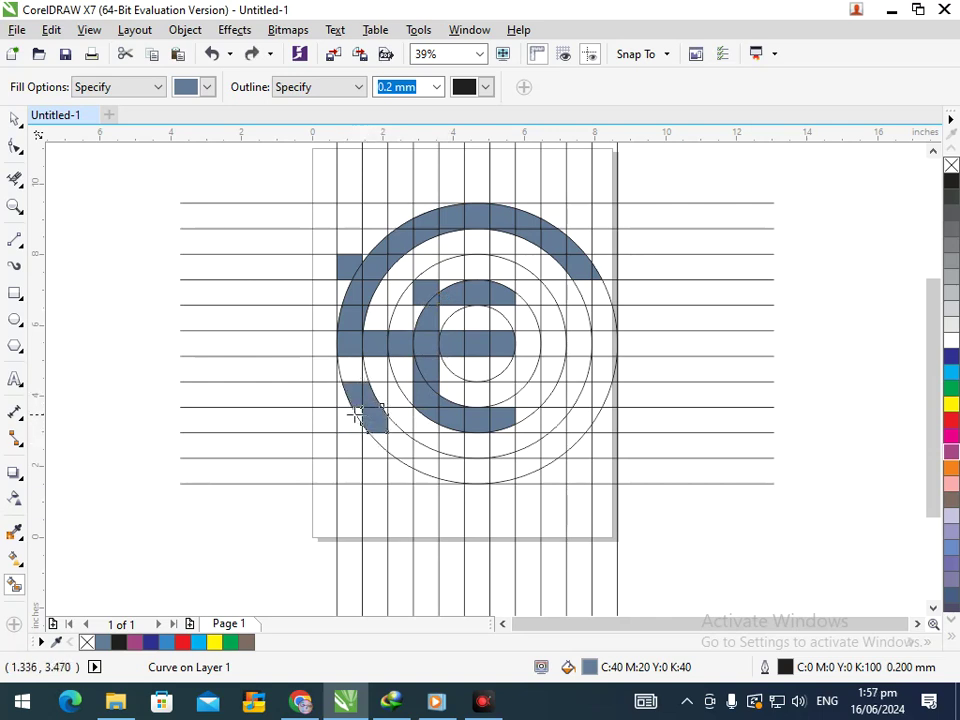
left_click(358, 416)
key("ctrl+z")
Step: Continue the blue-gray fill along the outer ring's lower-left arc to just past the bottom centre
left_click(359, 414)
left_click(381, 436)
left_click(396, 445)
left_click(425, 465)
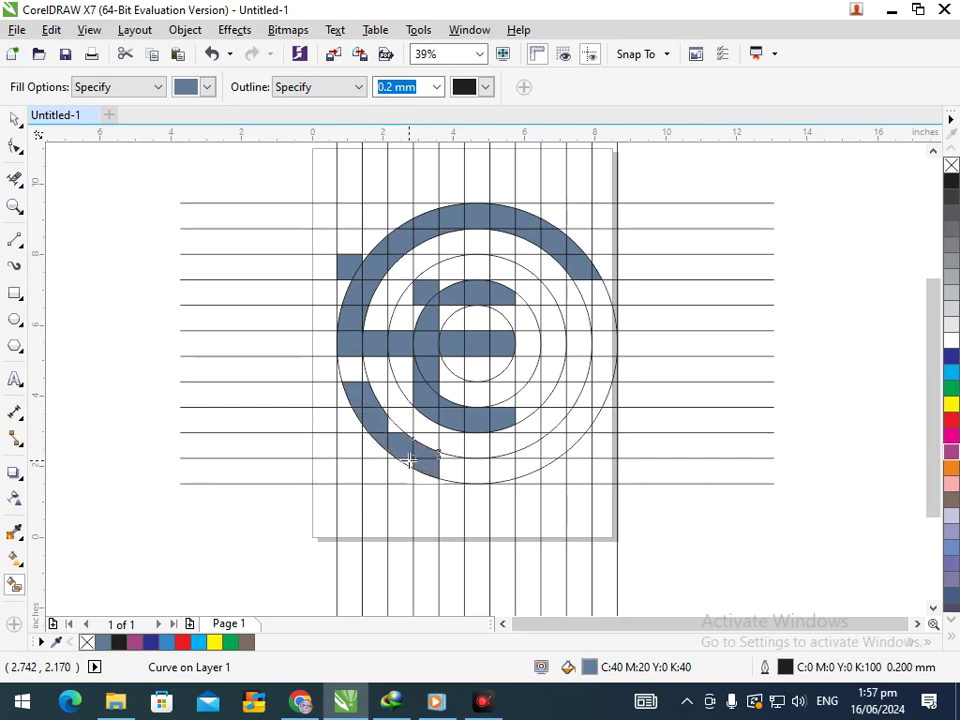
left_click(450, 463)
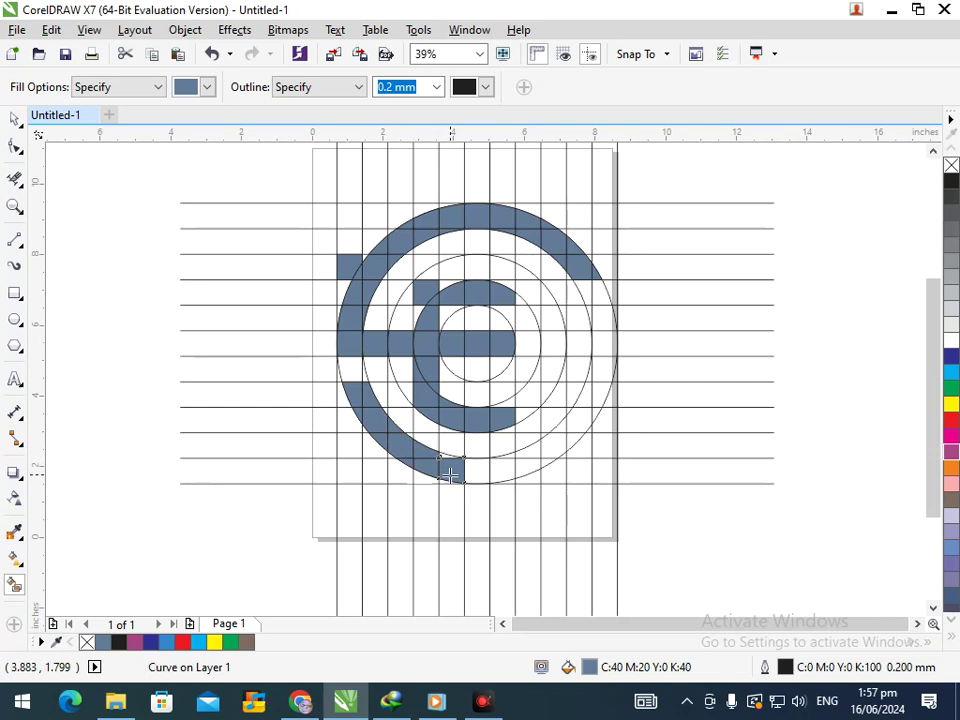
left_click(473, 476)
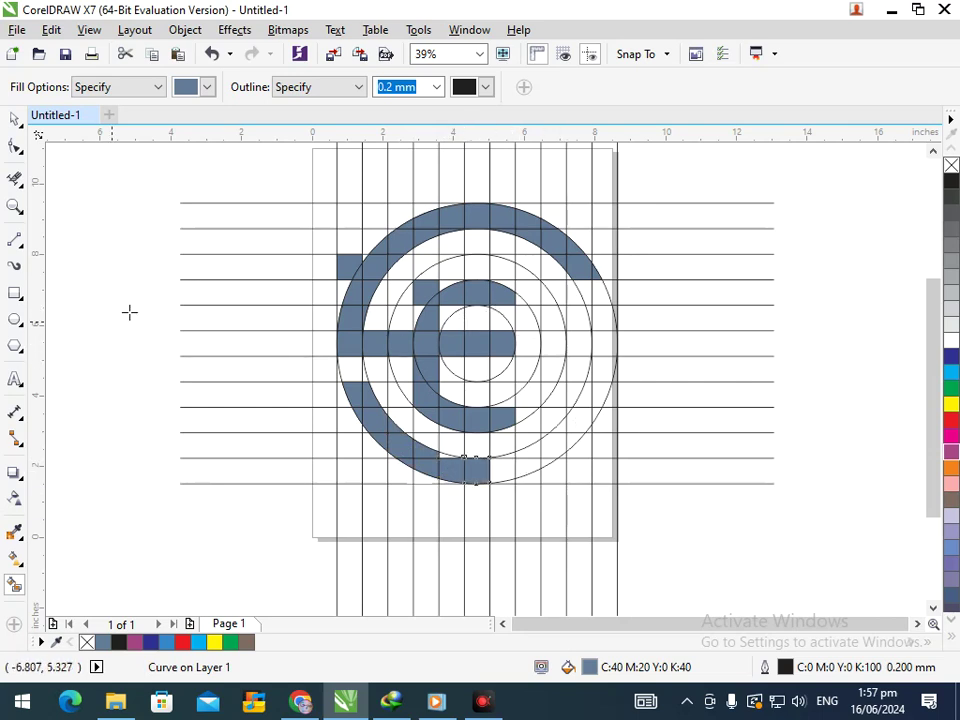
Step: Delete the stray filled piece outside the inner E's upper-left curve
left_click(14, 118)
left_click(103, 258)
left_click_drag(421, 289, 316, 303)
key("Delete")
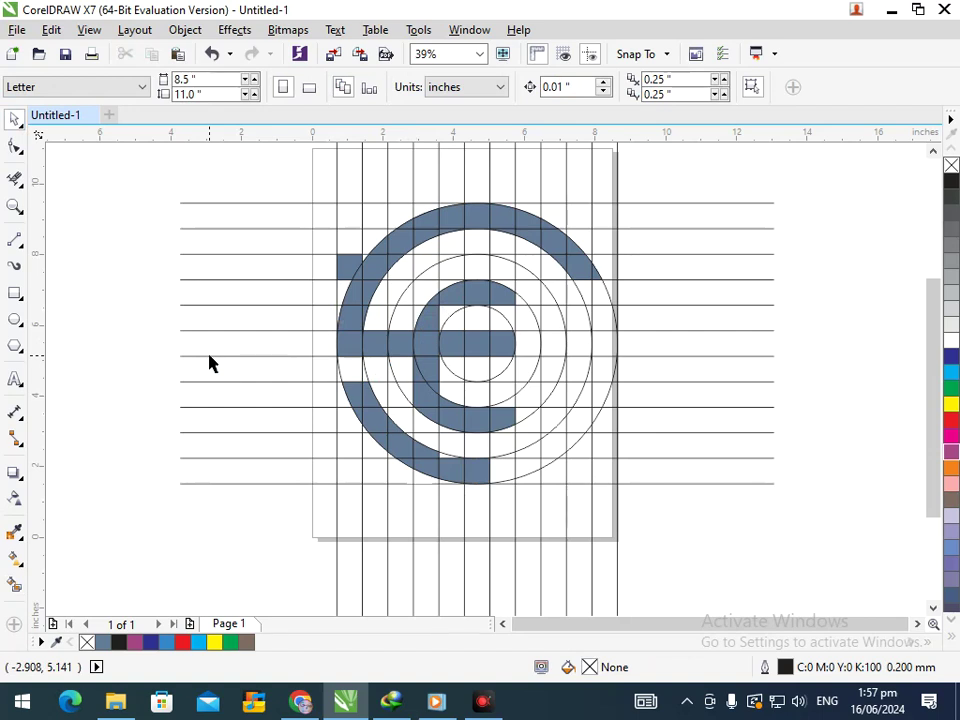
Step: Smart-fill the middle row's right-hand bar and the outer ring's right side down to the lower right in blue-gray
left_click(14, 584)
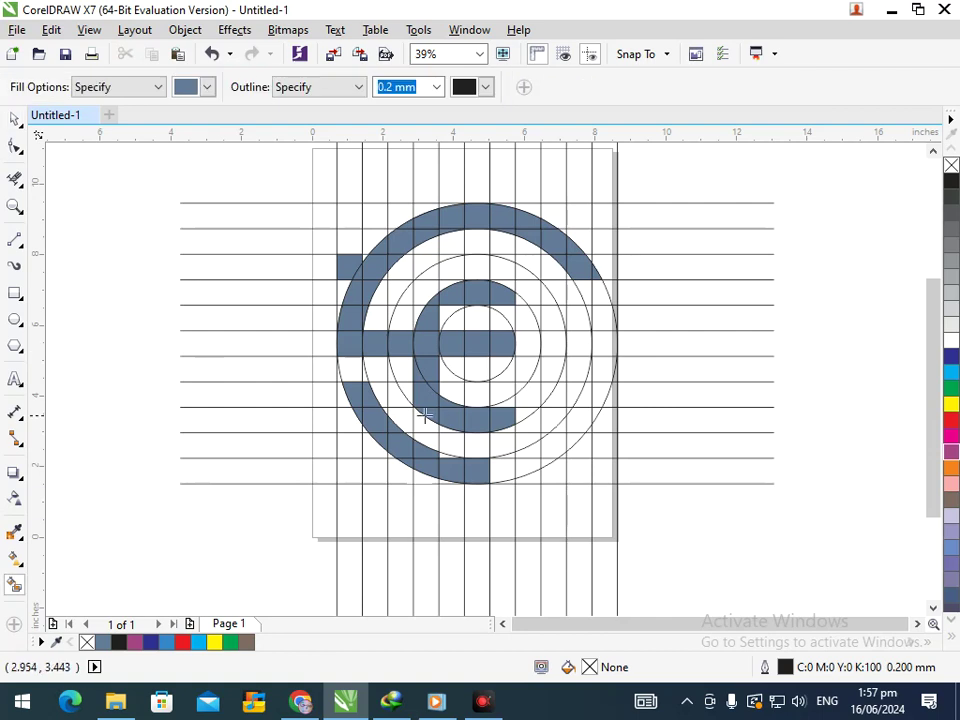
left_click(565, 345)
left_click(604, 345)
left_click(600, 370)
left_click(588, 395)
left_click(560, 440)
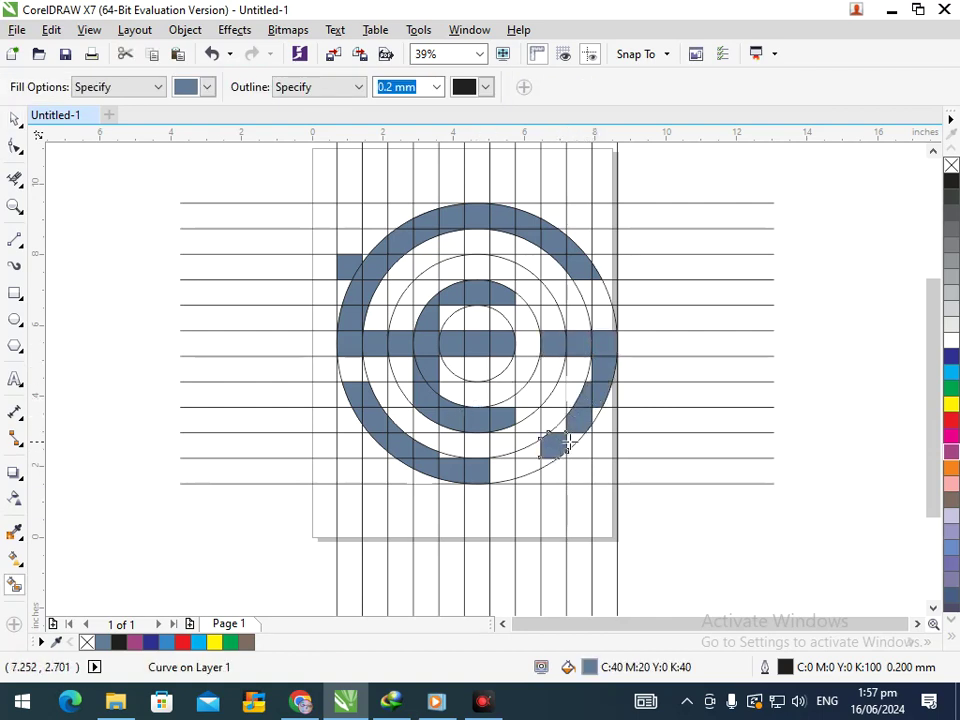
Step: Fill the outer ring's remaining lower-right and bottom-centre gaps in blue-gray so its lower arc is continuous
left_click(590, 388)
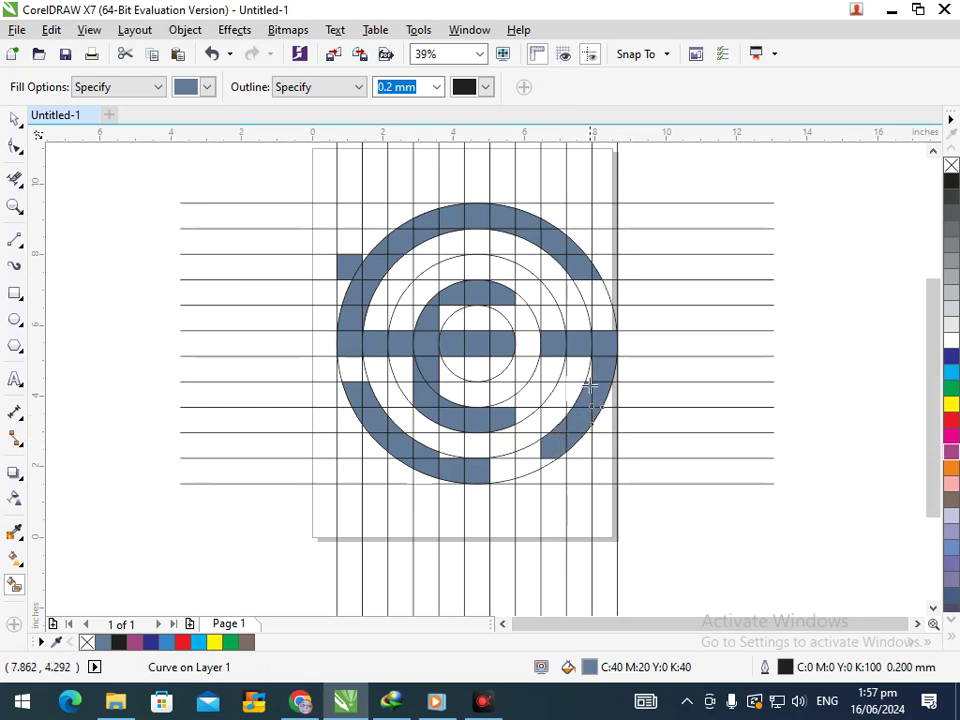
left_click(527, 462)
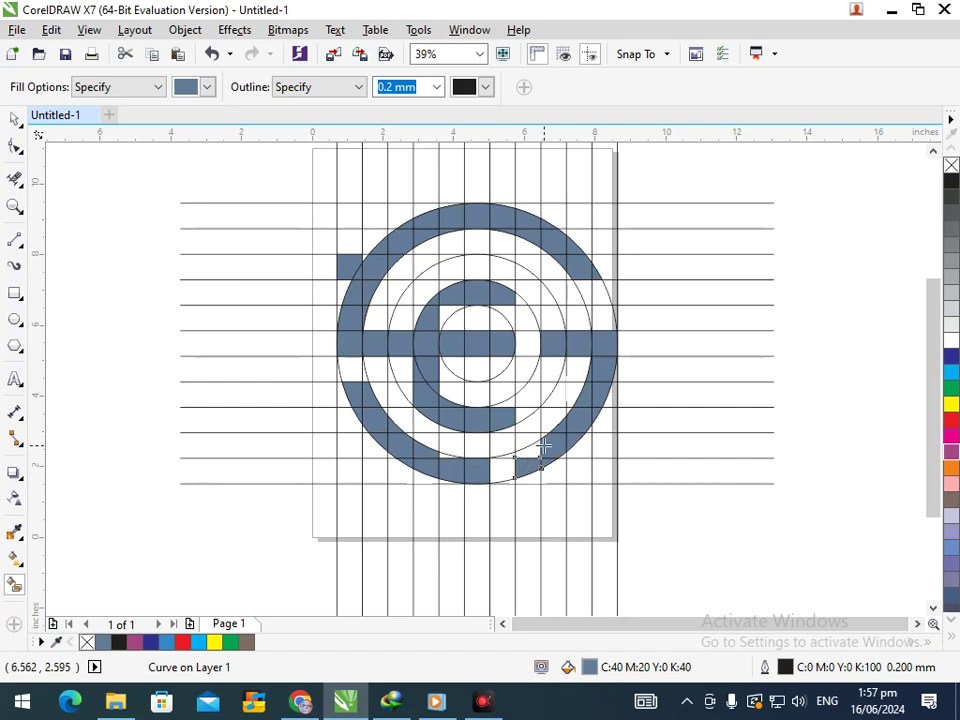
left_click(512, 473)
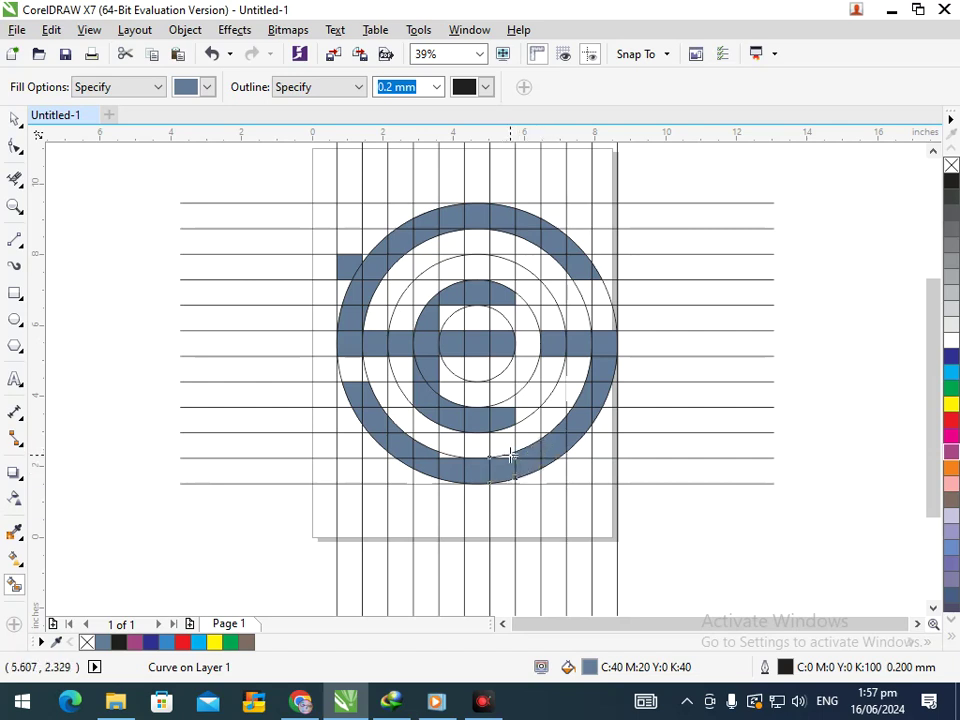
left_click(450, 470)
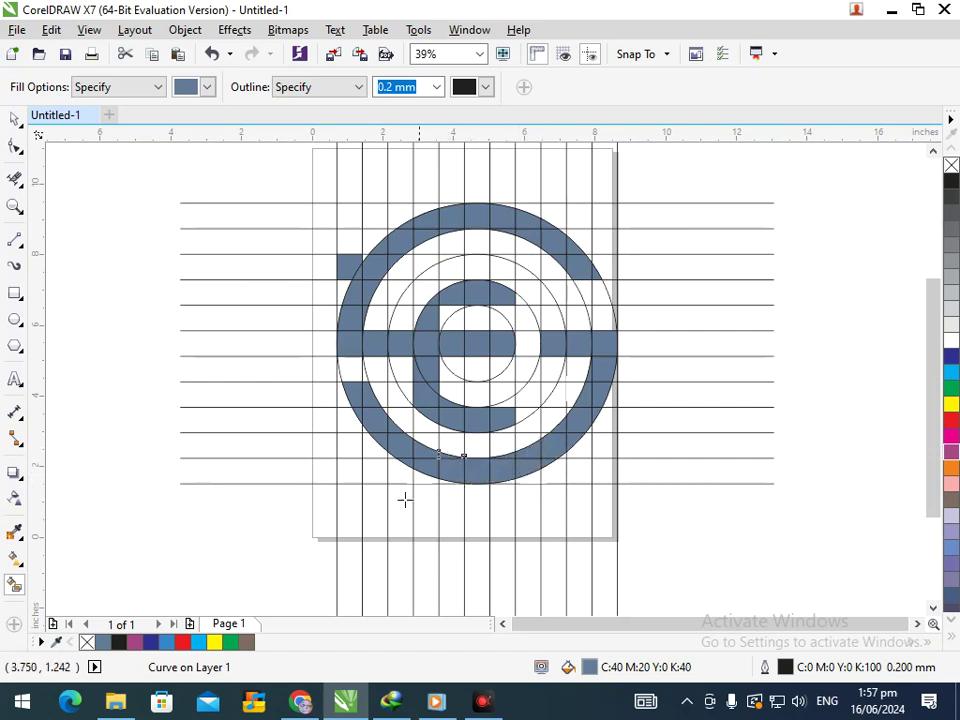
Step: Fill the gaps around the inner E's upper-left corner and at the ends of its upper and lower arms in blue-gray
left_click(451, 318)
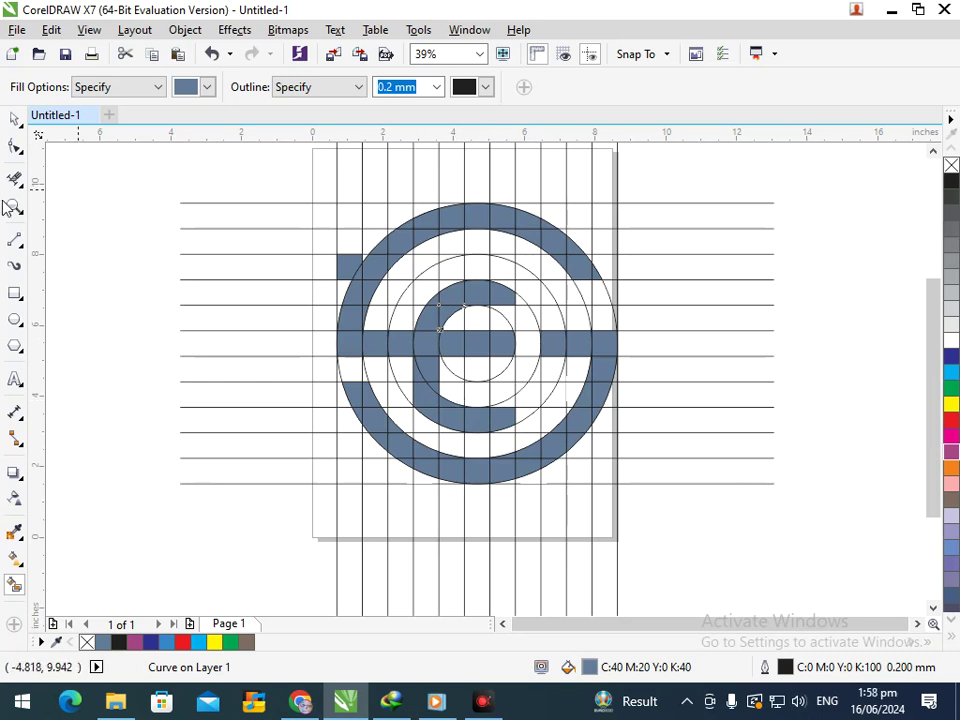
left_click(17, 128)
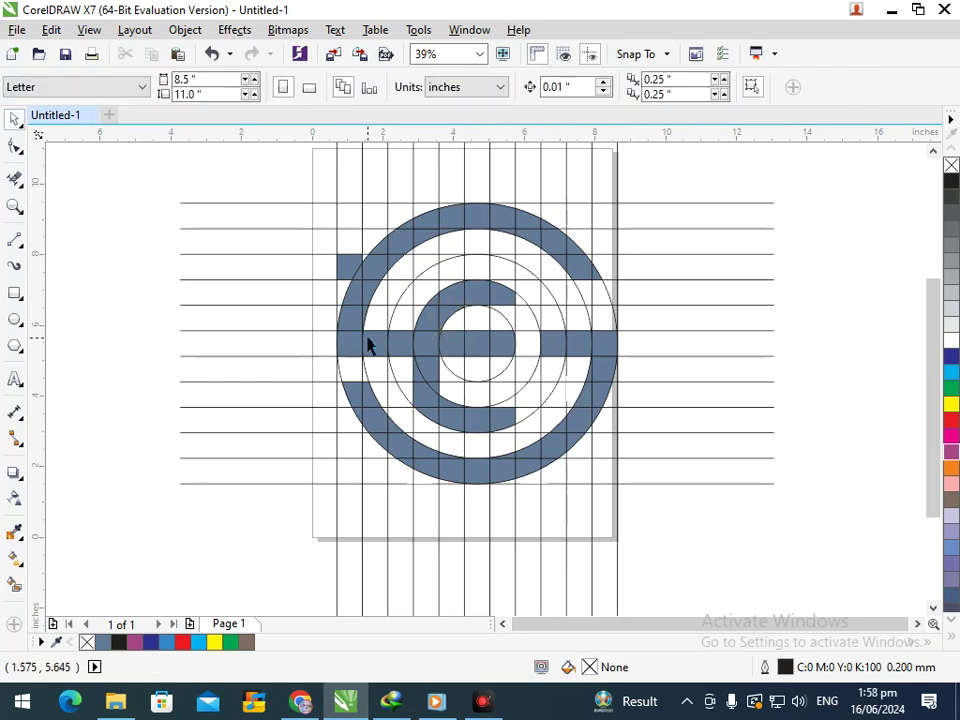
left_click(15, 585)
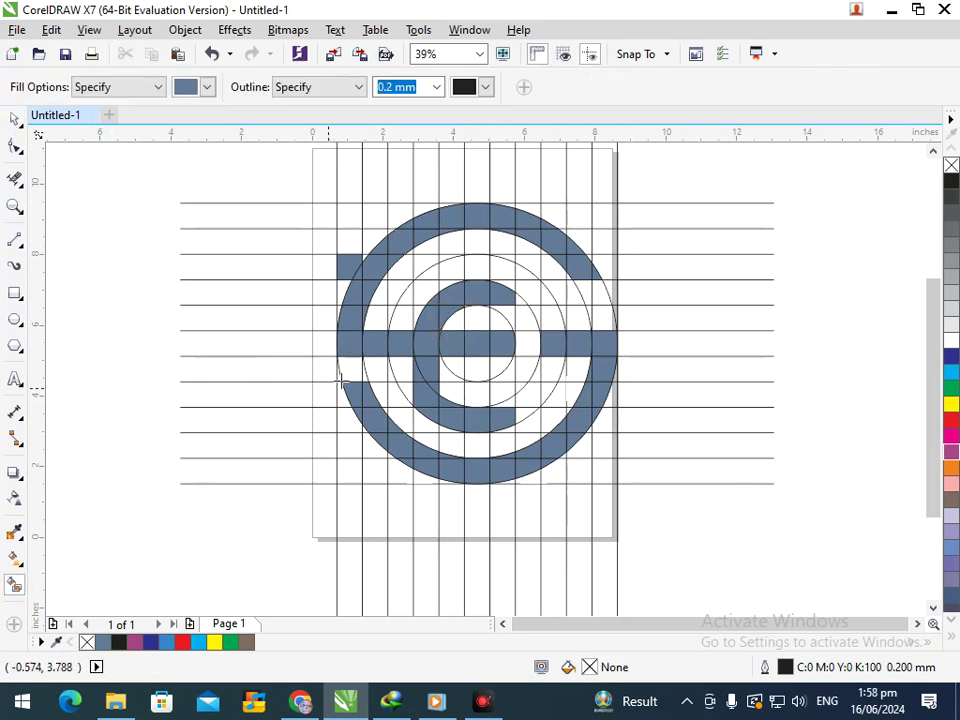
left_click(425, 295)
left_click(416, 313)
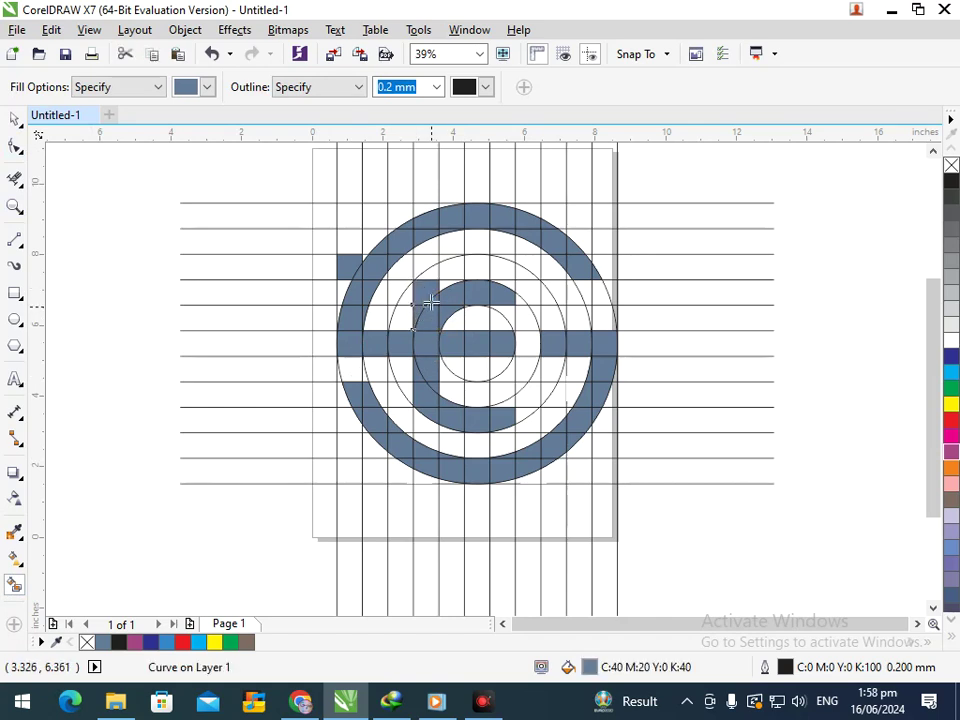
left_click(443, 285)
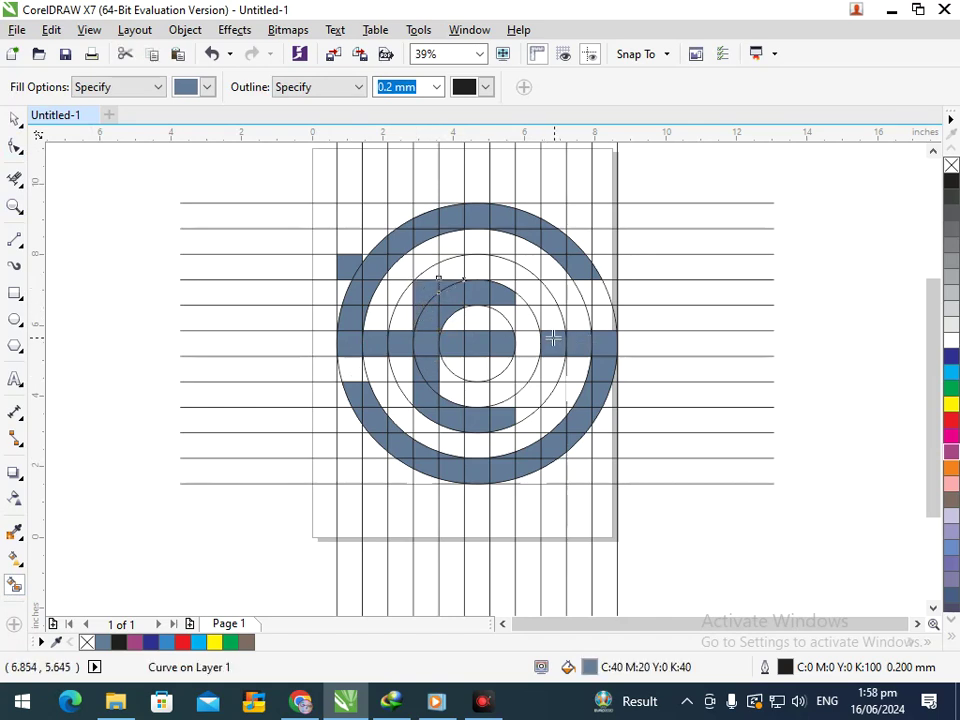
left_click(523, 302)
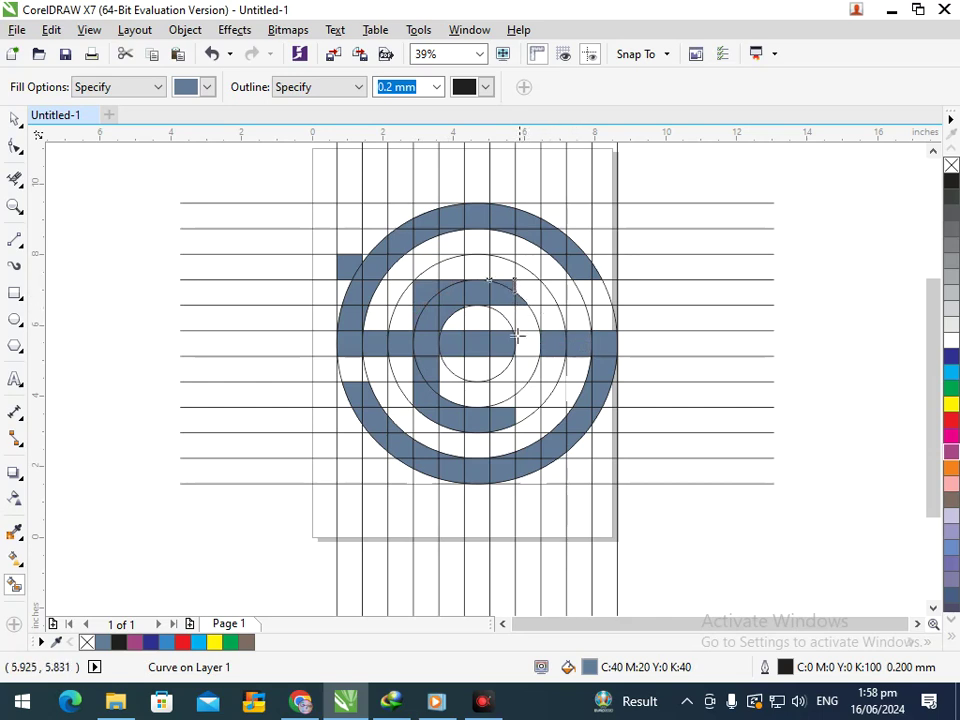
left_click(489, 411)
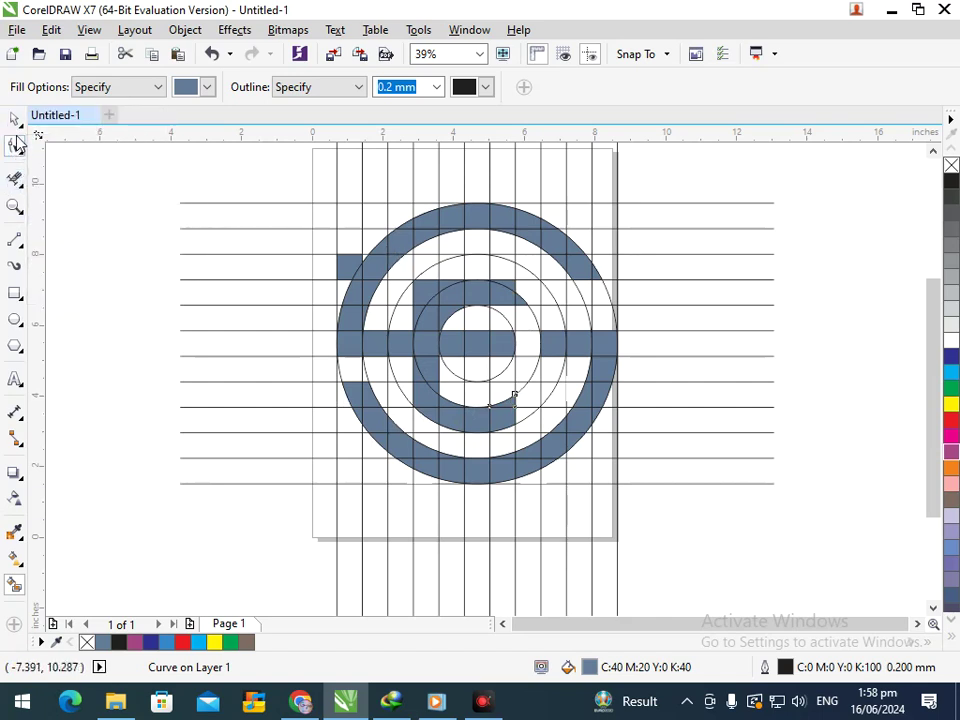
Step: Delete the stray filled pieces at the end of the E's upper arm and outside the outer ring's upper-left curve
left_click(15, 120)
key("Escape")
left_click(521, 302)
key("Delete")
left_click(341, 266)
key("Delete")
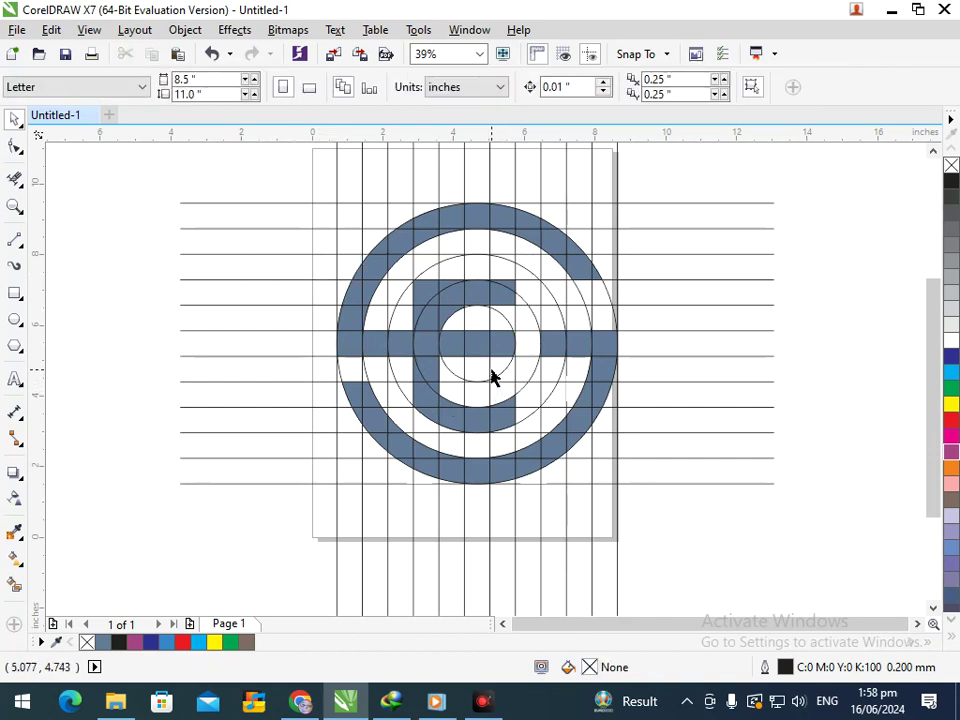
Step: Delete the horizontal and vertical guide line groups
left_click(229, 484)
key("Delete")
left_click(337, 520)
key("Delete")
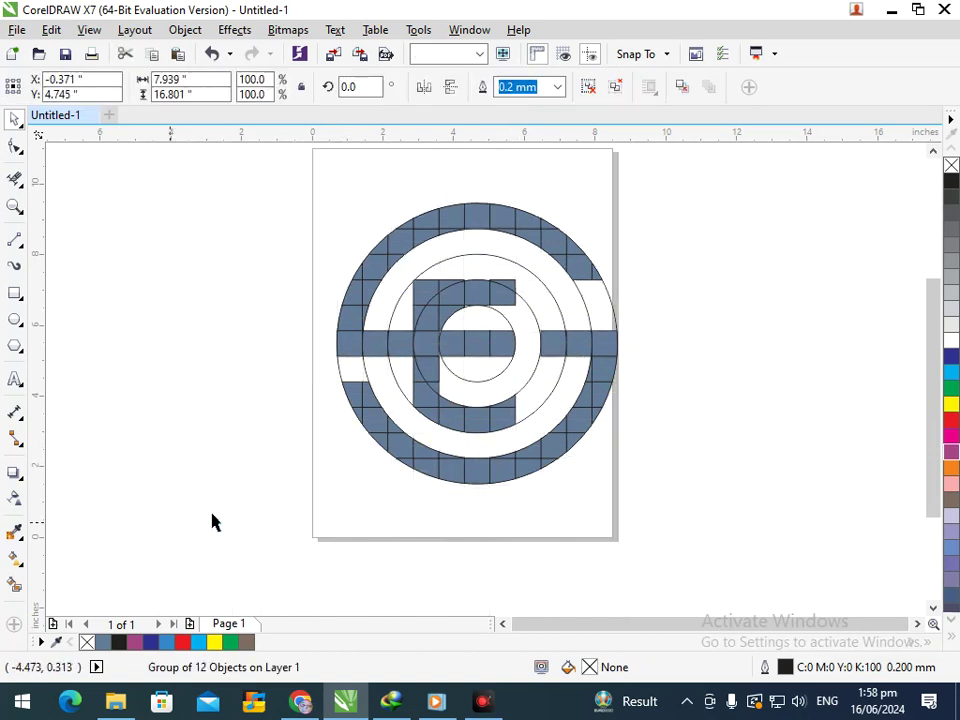
Step: Delete all the concentric construction circles, leaving only the filled logo pieces
left_click_drag(395, 377, 353, 406)
key("Delete")
left_click_drag(531, 375, 529, 418)
key("Delete")
key("Delete")
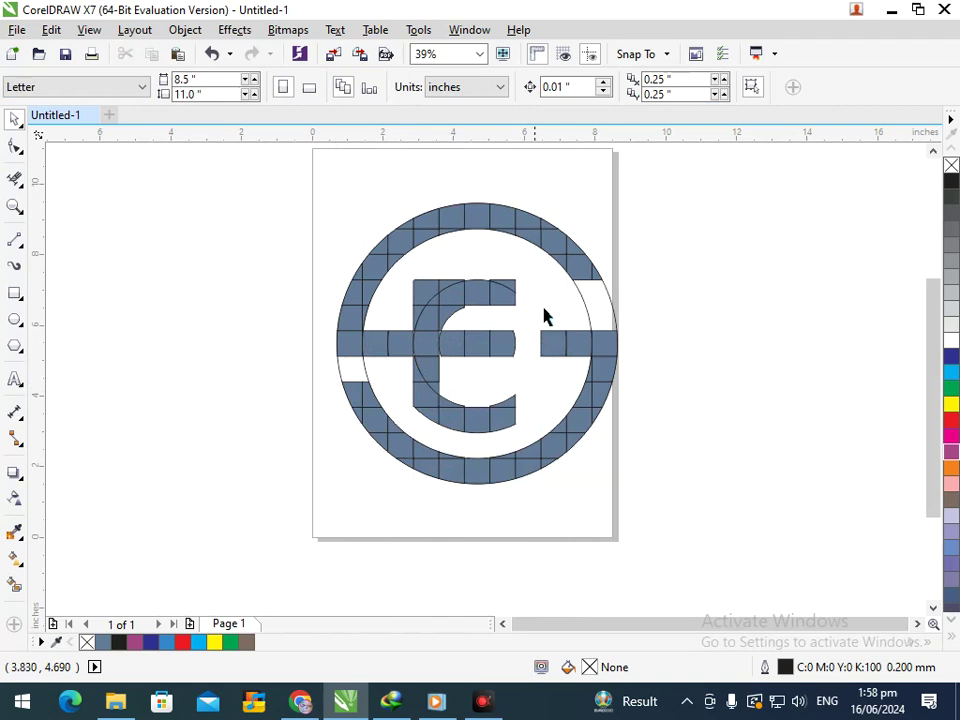
left_click_drag(612, 310, 527, 335)
key("Delete")
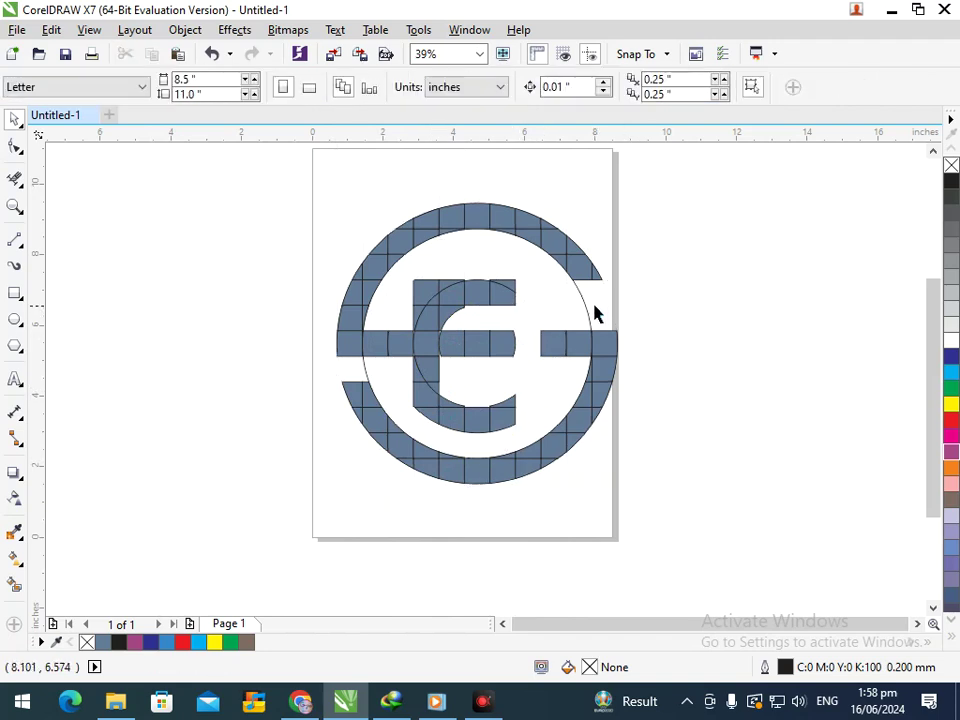
key("ctrl+z")
key("Delete")
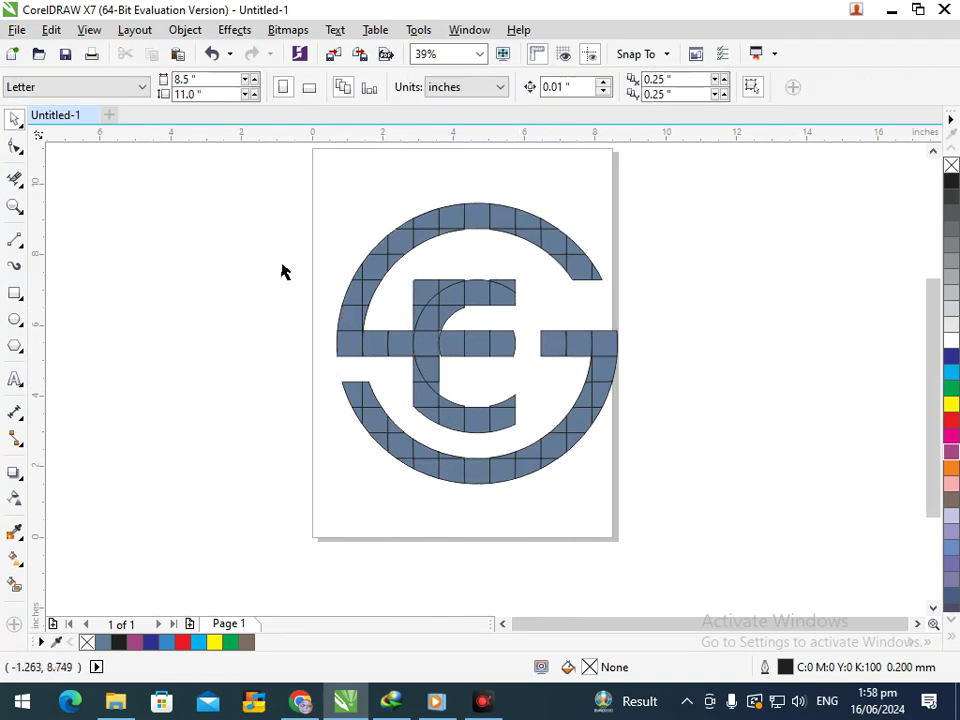
Step: Try a dark blue fill and outline on all the logo pieces
left_click_drag(255, 178, 660, 502)
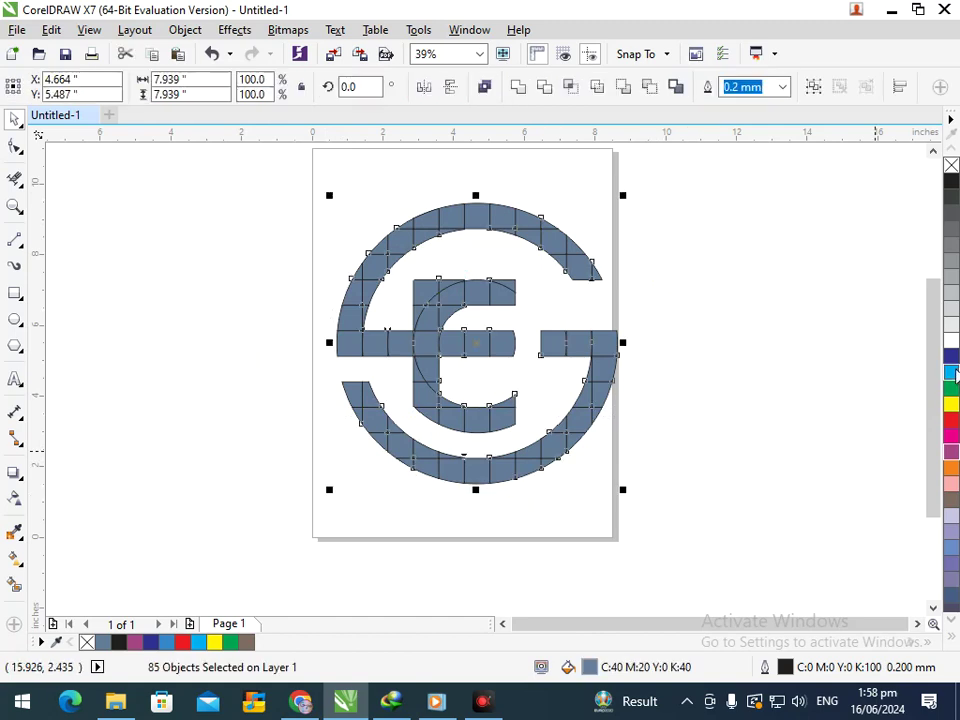
left_click(952, 359)
left_click(697, 408)
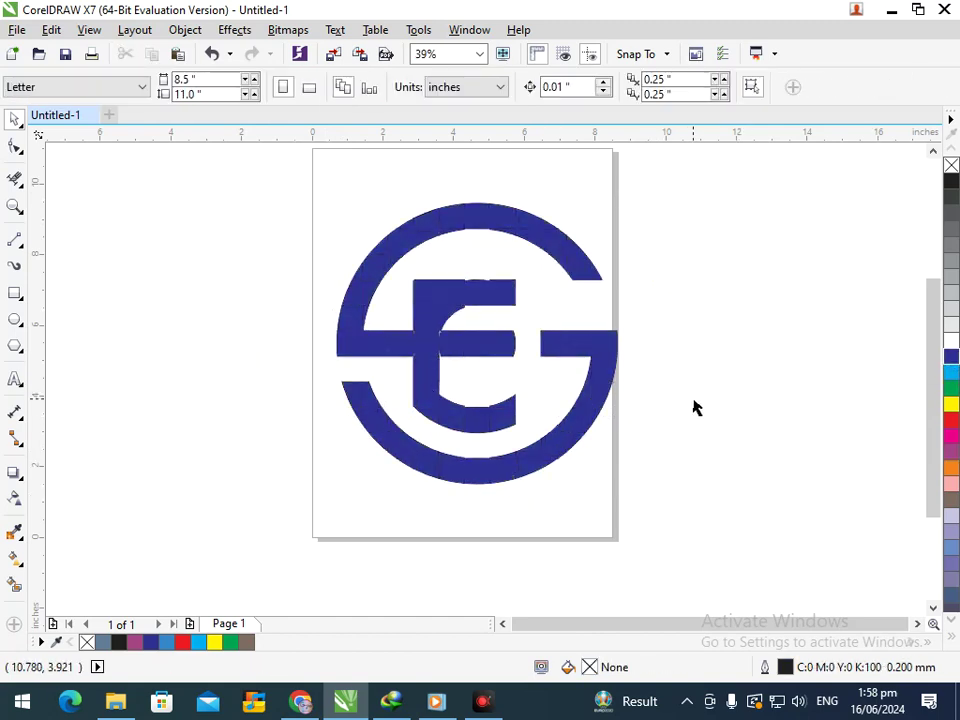
key("ctrl+a")
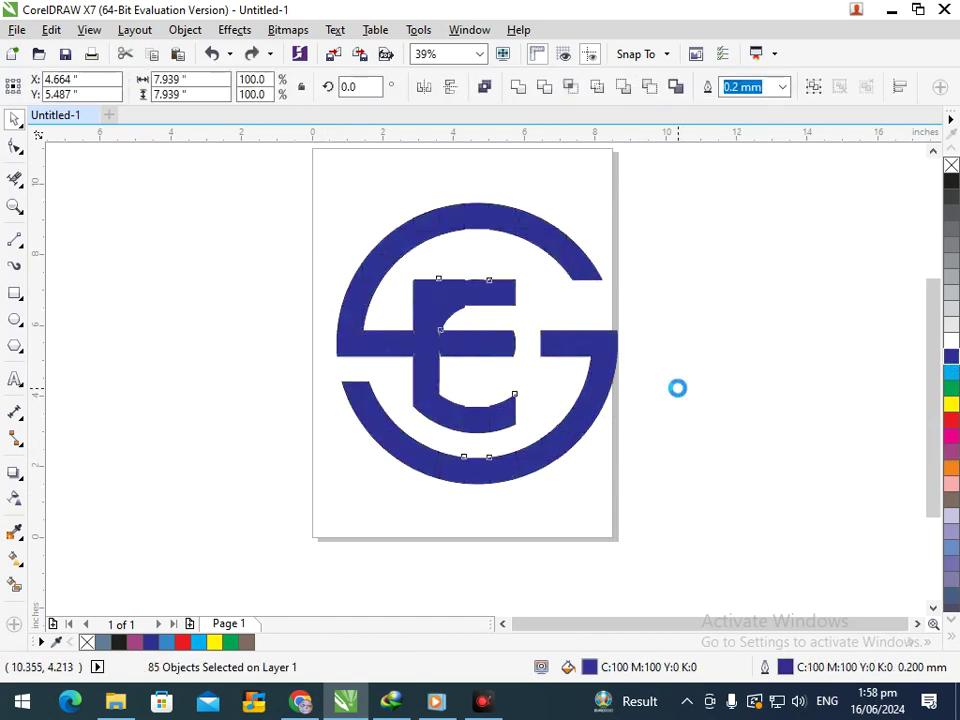
key("ctrl+z")
left_click(676, 389)
Step: Delete the curved filler pieces in the E's inner upper-left and inner lower-left corners
key("F2")
left_click_drag(351, 252, 502, 346)
left_click(632, 467)
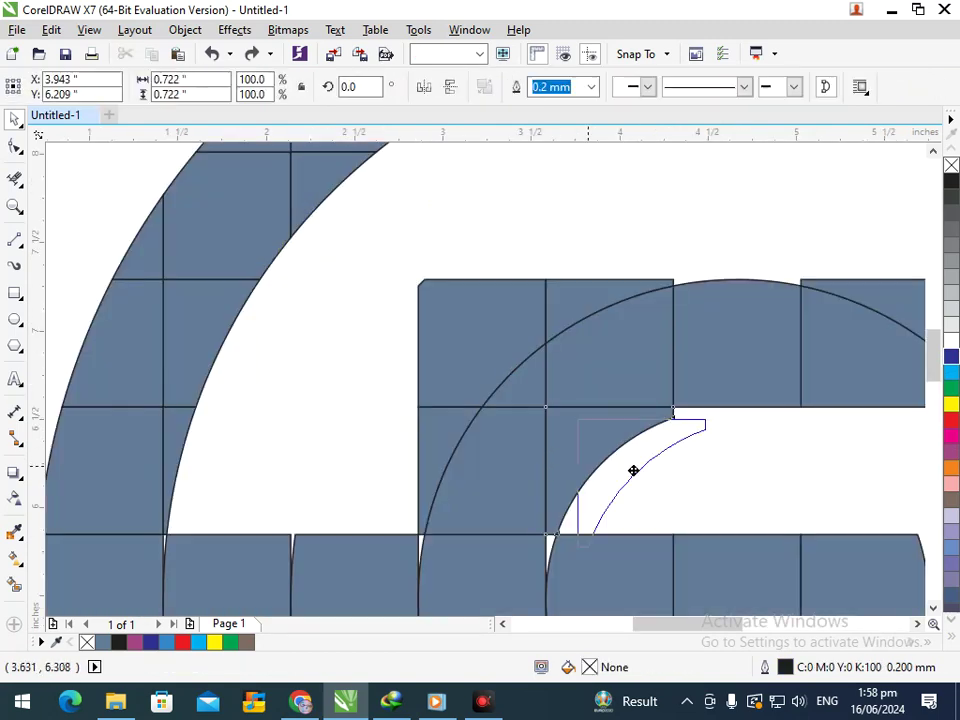
key("Delete")
scroll(415, 362, "down", 4)
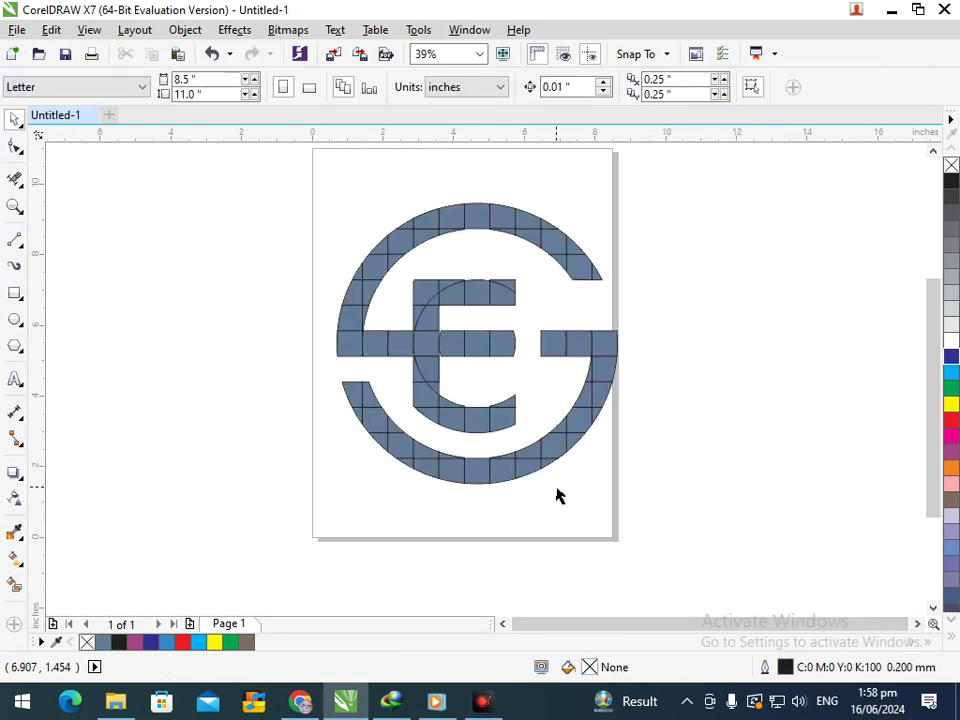
scroll(557, 466, "up", 4)
left_click_drag(391, 368, 437, 285)
key("Delete")
scroll(391, 307, "down", 4)
Step: Recolour all the logo pieces with a dark blue fill and a matching dark blue outline
left_click_drag(274, 171, 716, 542)
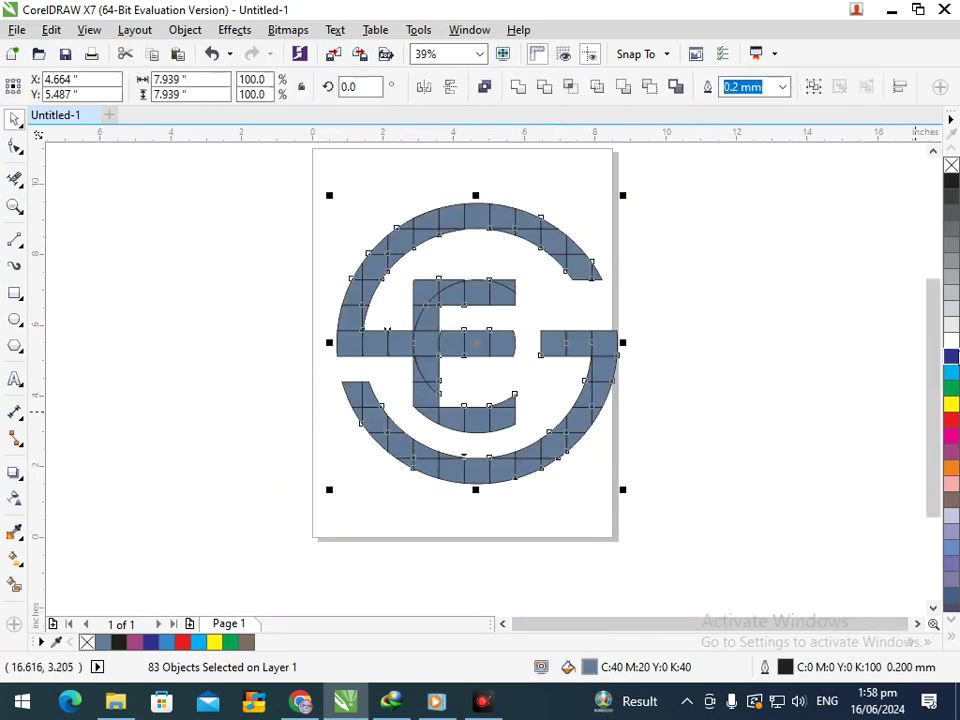
left_click(951, 372)
left_click(951, 356)
key("Escape")
Step: Move the two left corner nodes of the E's middle arm into the stem to close the curved gaps
key("z")
left_click_drag(420, 308, 535, 380)
left_click(15, 146)
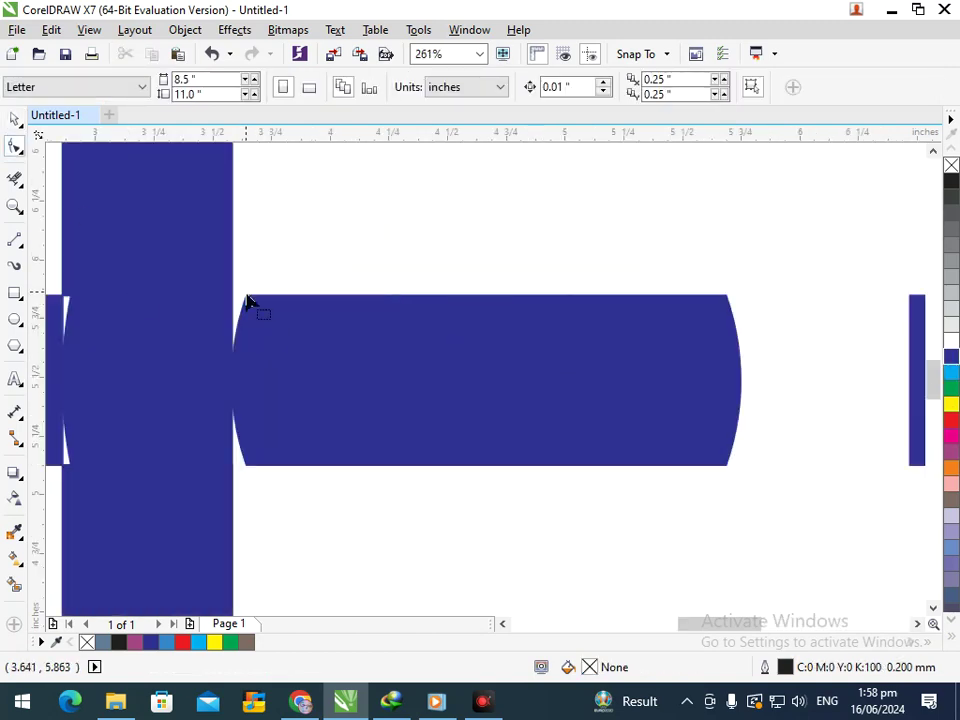
left_click(262, 325)
left_click_drag(246, 298, 222, 298)
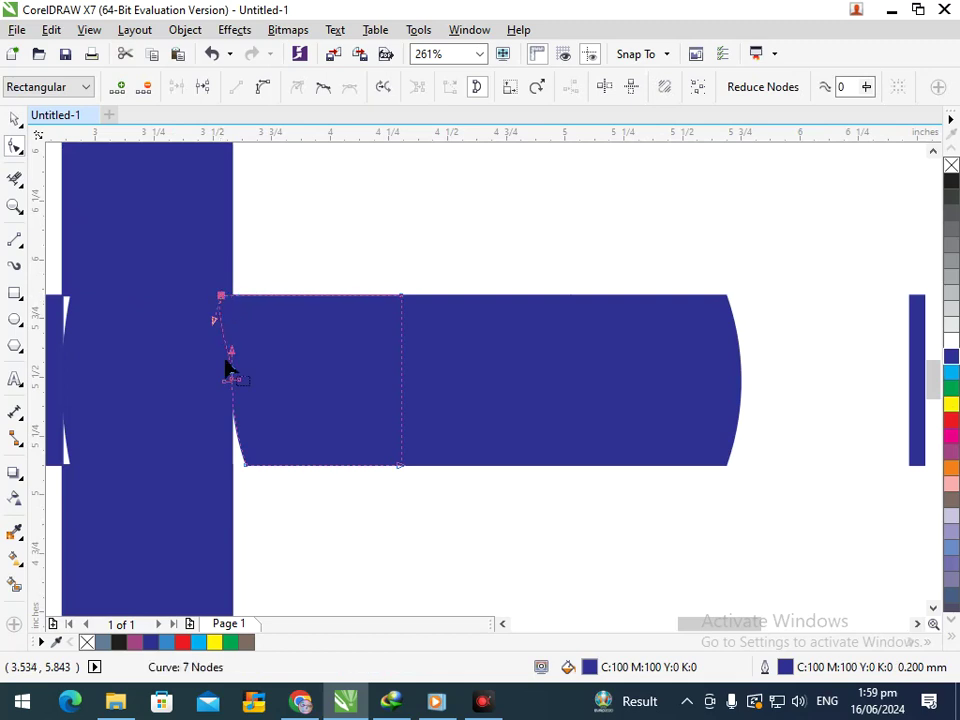
left_click_drag(246, 465, 223, 464)
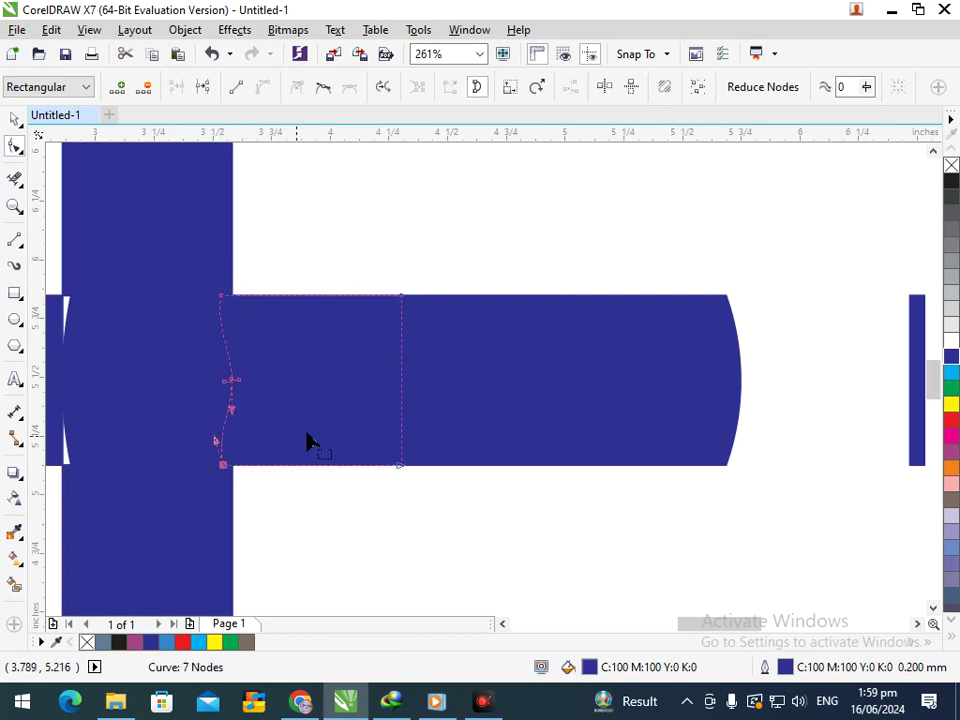
Step: Close the gaps at the left edge of the E's stem by moving the crossing segment's two left corner nodes outward
key("F3")
scroll(381, 328, "up", 4)
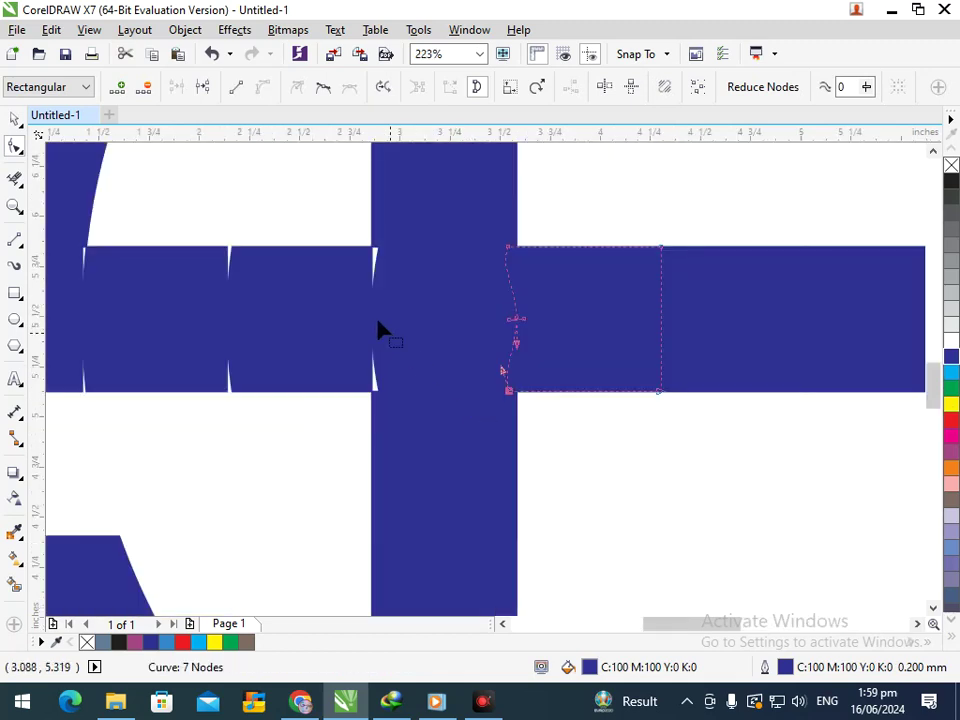
scroll(381, 306, "up", 4)
left_click(395, 465)
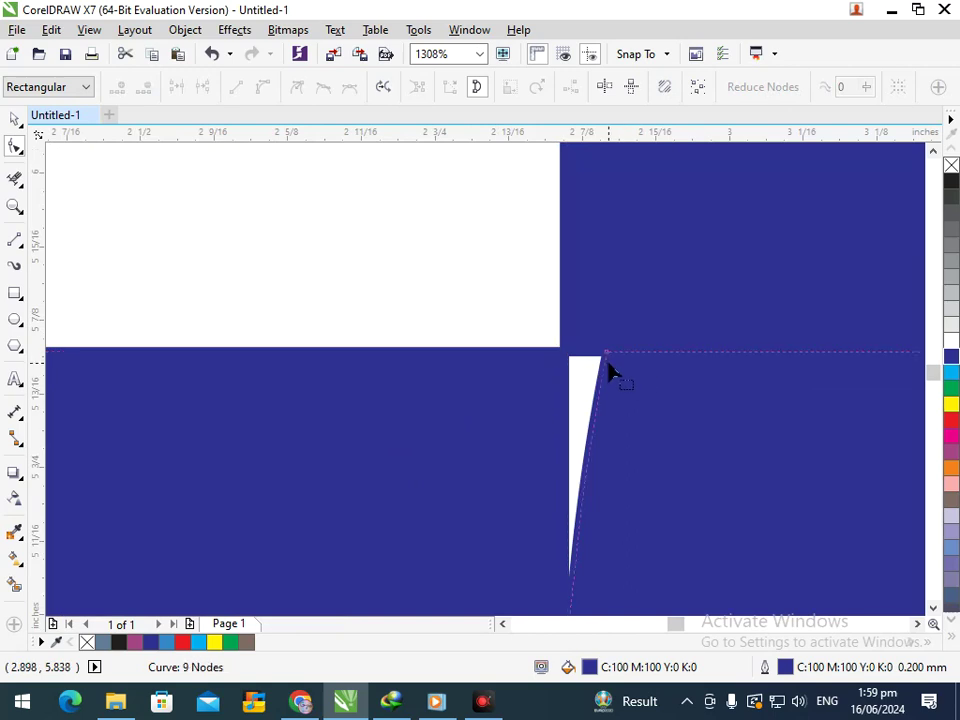
left_click_drag(605, 354, 559, 360)
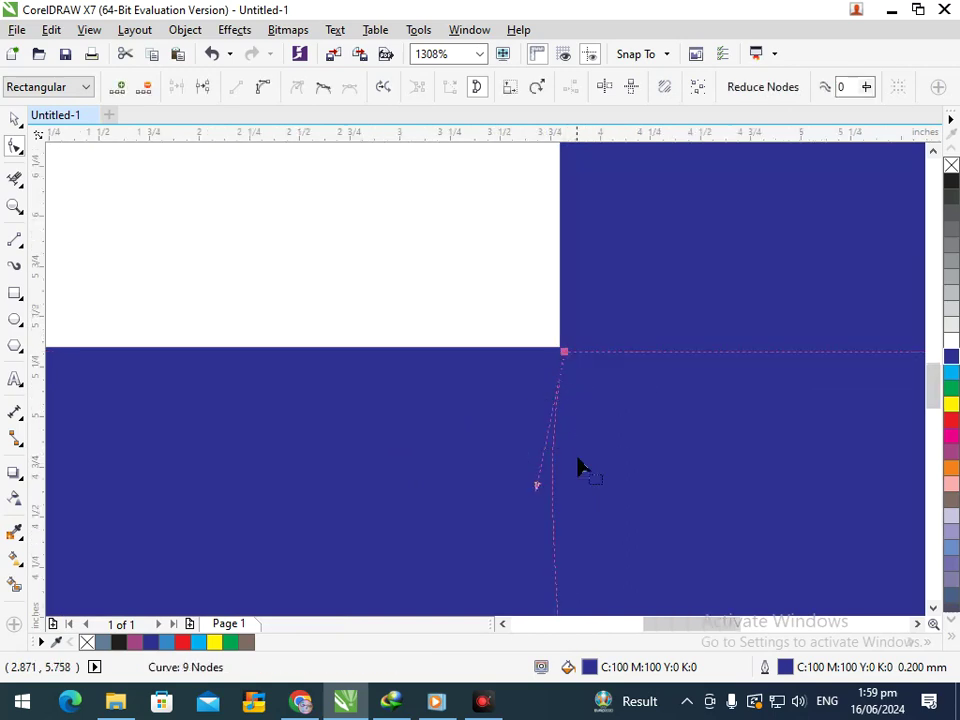
scroll(395, 381, "down", 4)
scroll(429, 377, "up", 4)
left_click_drag(429, 375, 388, 376)
scroll(405, 380, "down", 4)
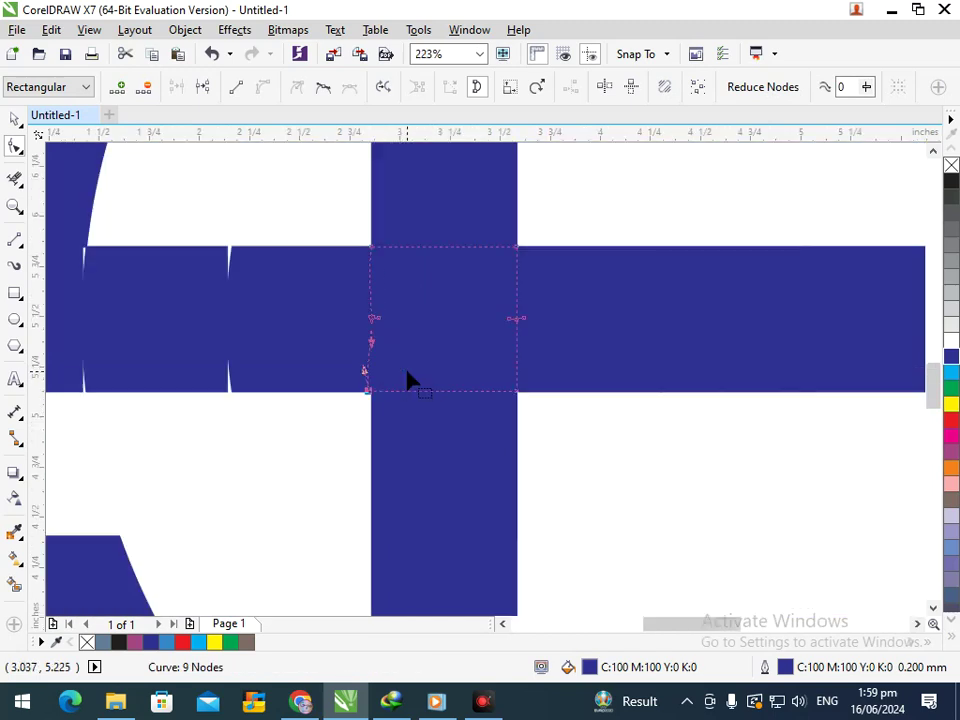
Step: Move the two left corner nodes of the crossbar segment just left of the E's stem outward to close its gaps
left_click(240, 398)
left_click(242, 383)
left_click(233, 391)
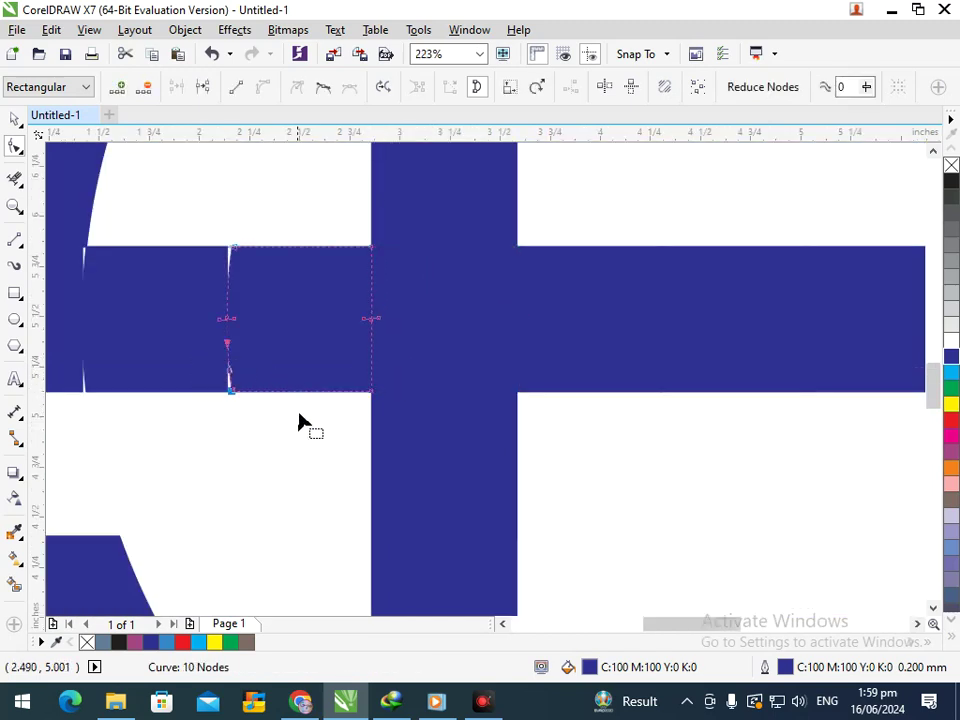
scroll(201, 383, "up", 6)
left_click_drag(402, 320, 334, 324)
scroll(354, 386, "down", 6)
scroll(264, 448, "up", 5)
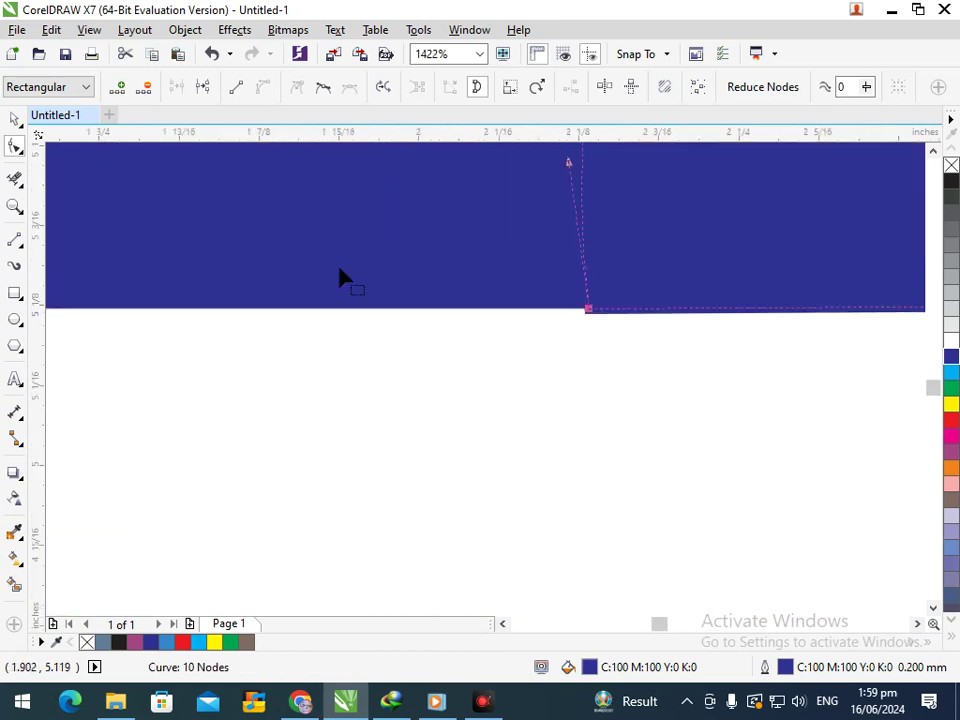
scroll(563, 271, "up", 5)
left_click_drag(500, 518, 495, 484)
scroll(382, 346, "down", 5)
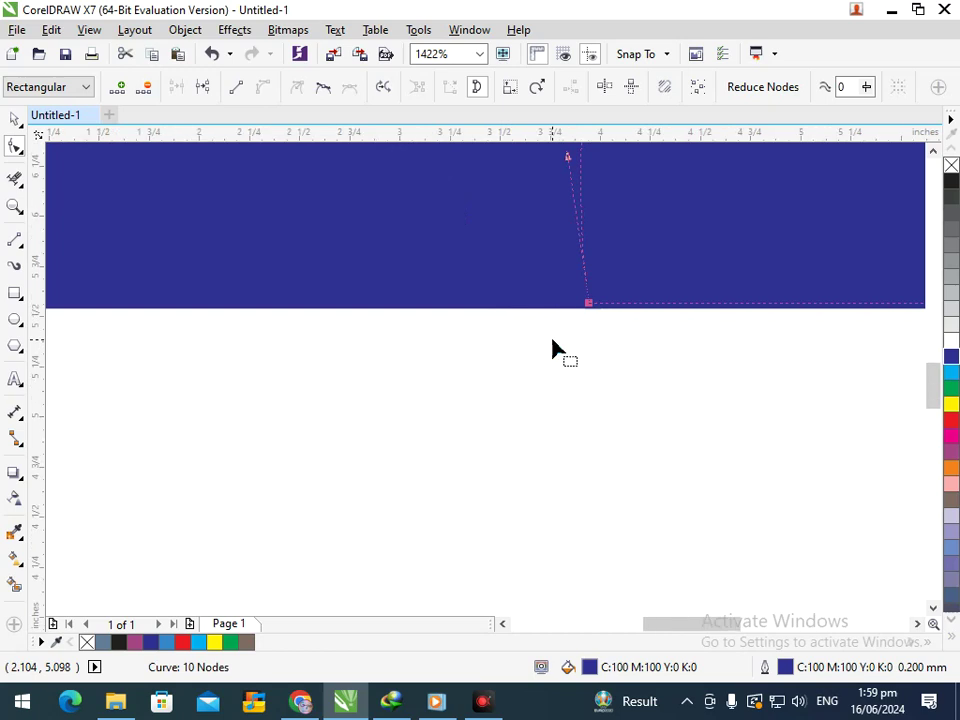
scroll(372, 314, "down", 5)
left_click_drag(299, 279, 300, 280)
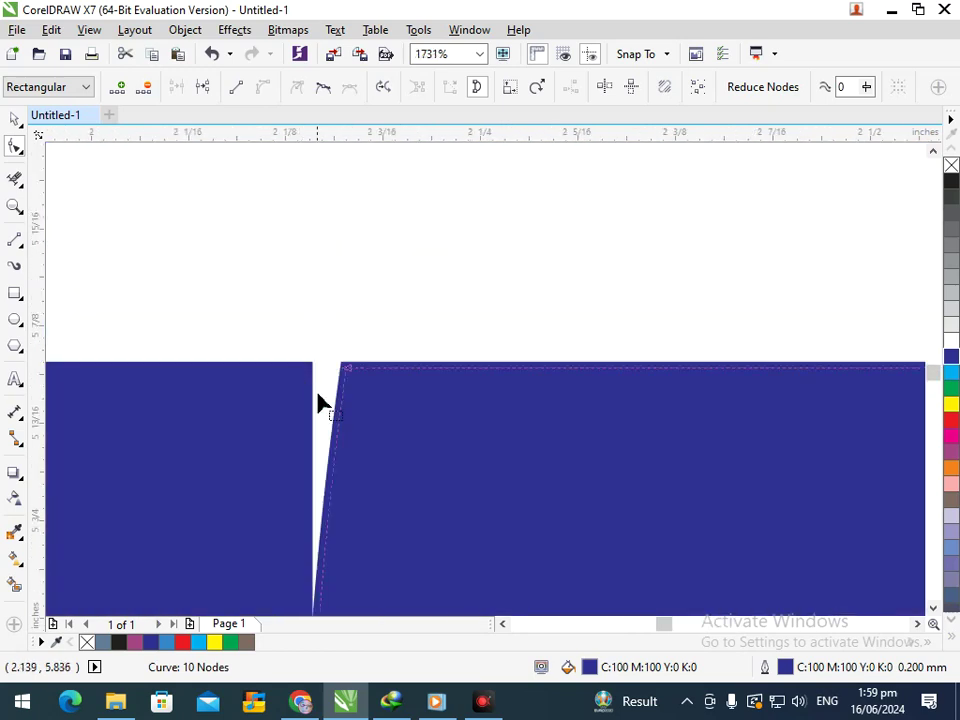
left_click_drag(348, 374, 306, 369)
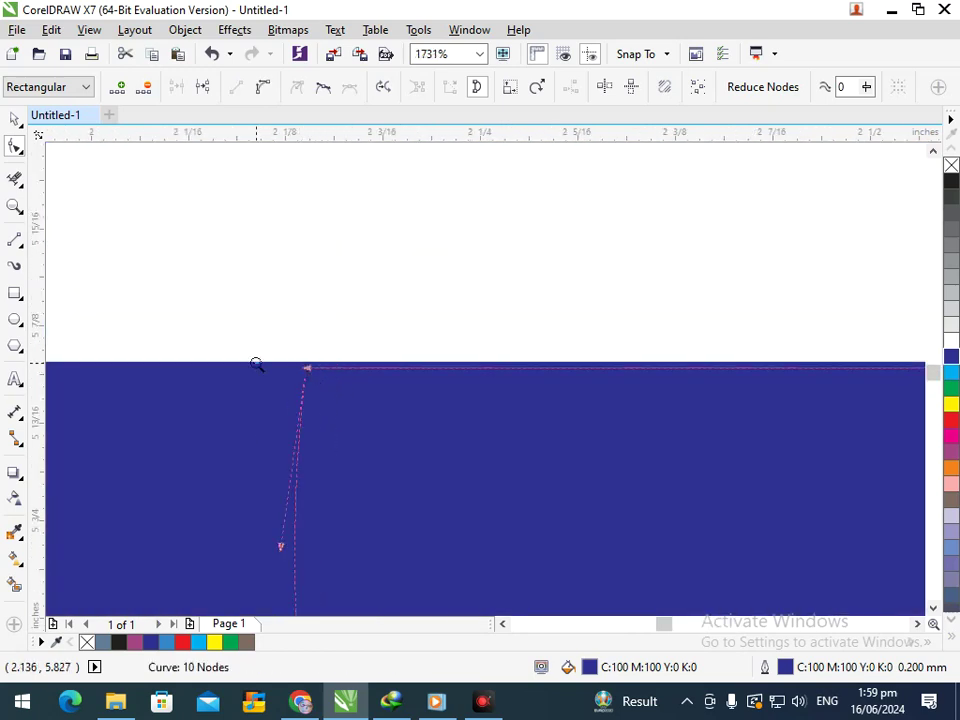
key("F3")
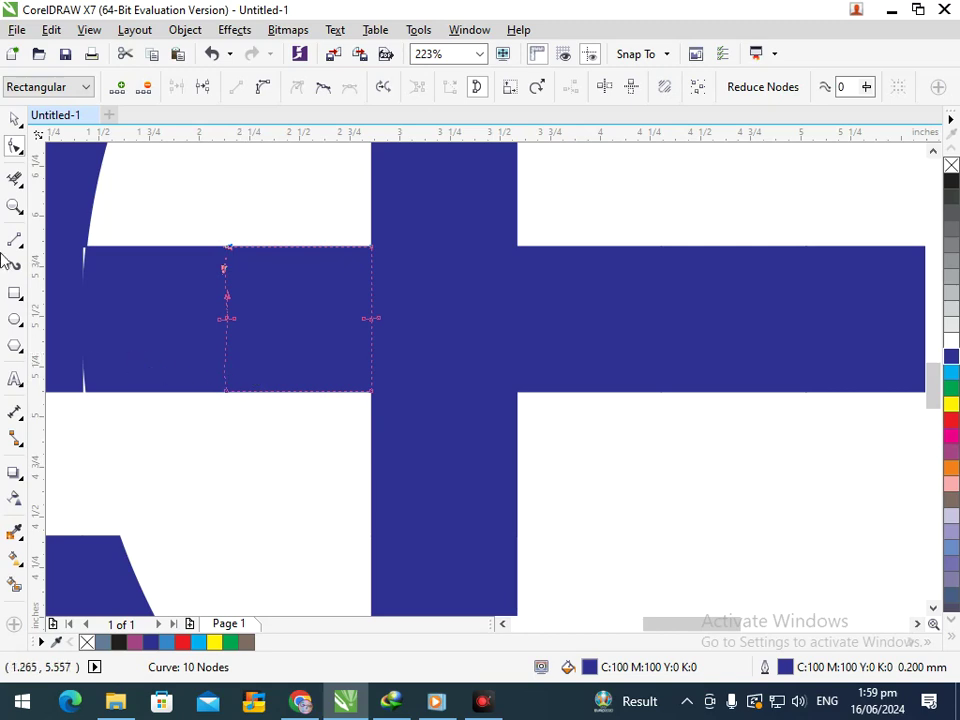
Step: Move the two left corner nodes of the crossbar segment beside the outer ring into the ring to close its gaps
left_click(108, 268)
left_click_drag(145, 295, 112, 256)
left_click_drag(411, 491, 376, 499)
key("F3")
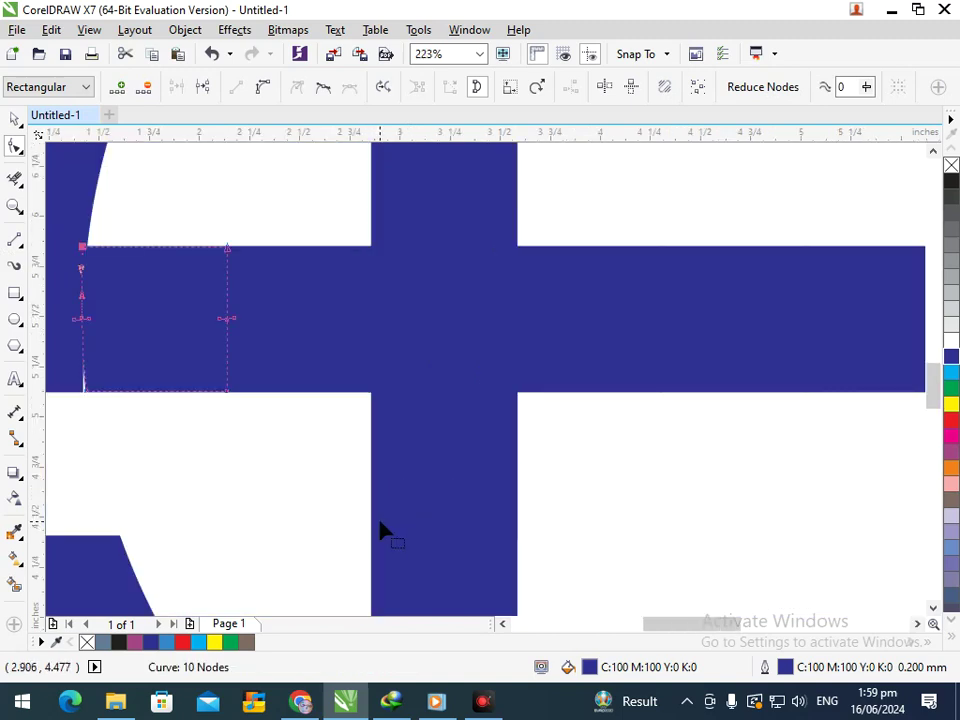
left_click_drag(52, 375, 146, 429)
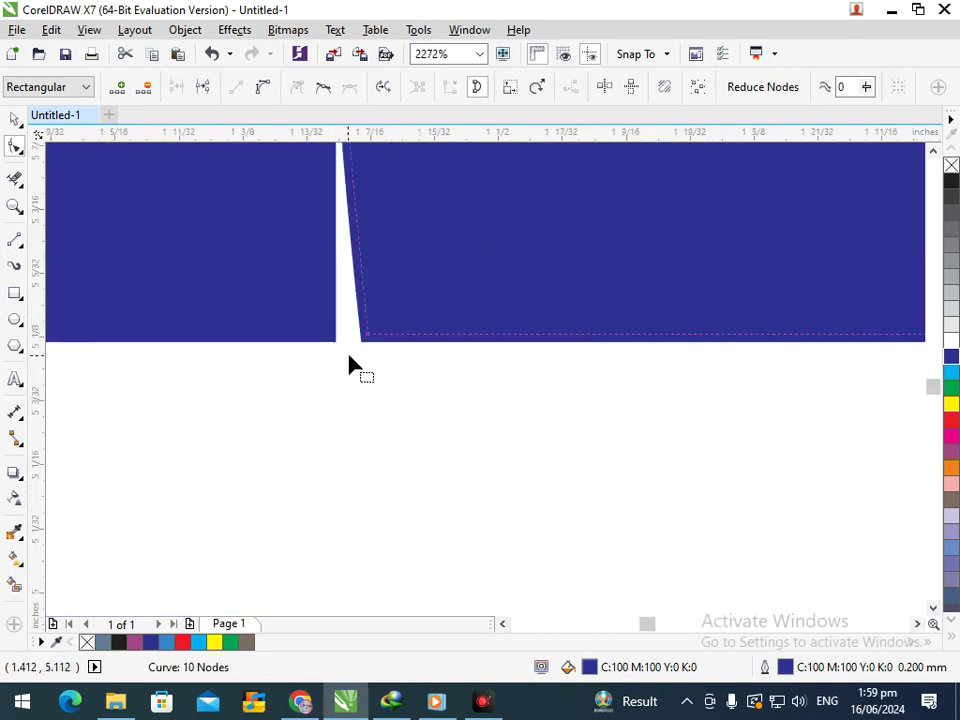
left_click_drag(371, 345, 337, 352)
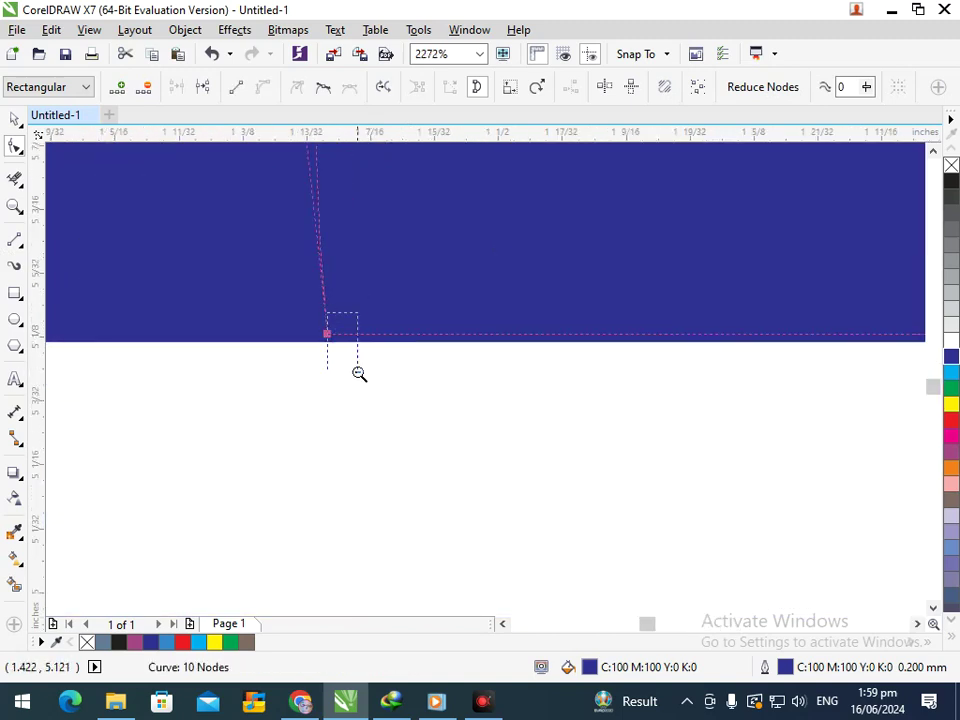
key("F3")
key("F3")
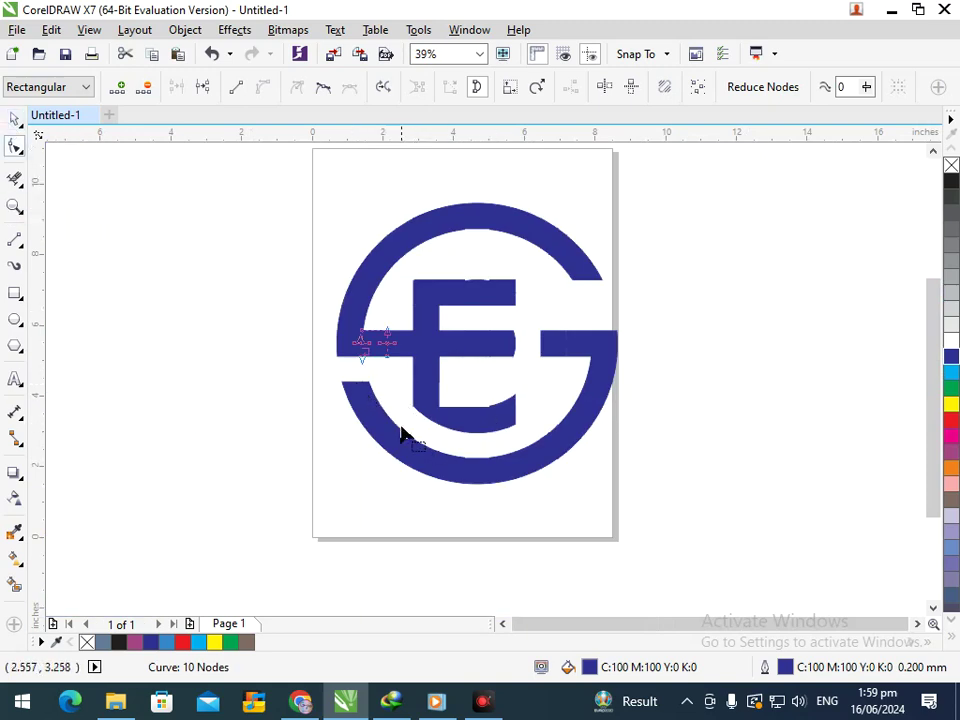
Step: Undo the node edits, dark blue recolouring, piece deletions and guide removal, back to the smart-filled grid with its lines and circles
key("ctrl+z")
key("ctrl+z")
key("ctrl+z")
key("ctrl+z")
key("ctrl+z")
key("ctrl+z")
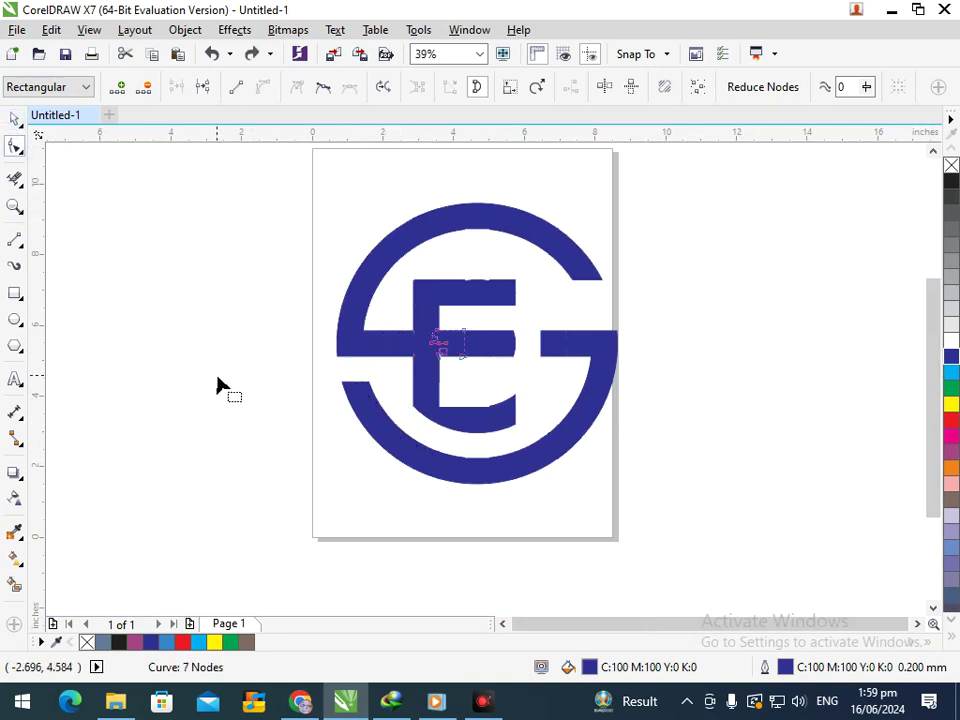
key("ctrl+z")
key("ctrl+z")
key("ctrl+z")
key("ctrl+z")
key("ctrl+z")
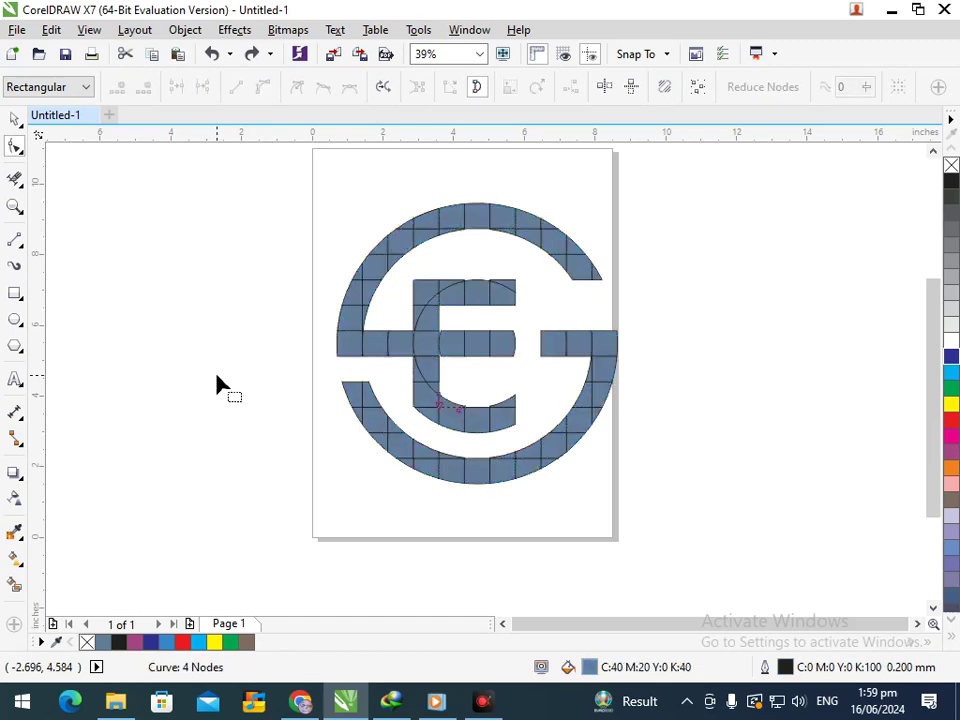
key("ctrl+z")
key("ctrl+z")
key("ctrl+z")
key("ctrl+z")
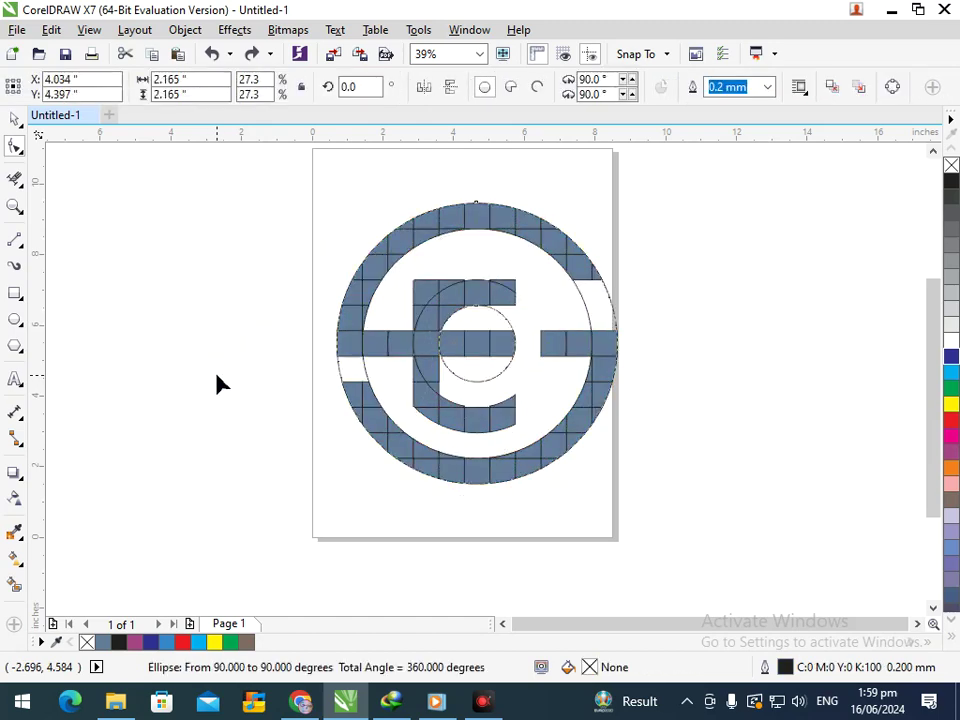
key("ctrl+z")
key("ctrl+z")
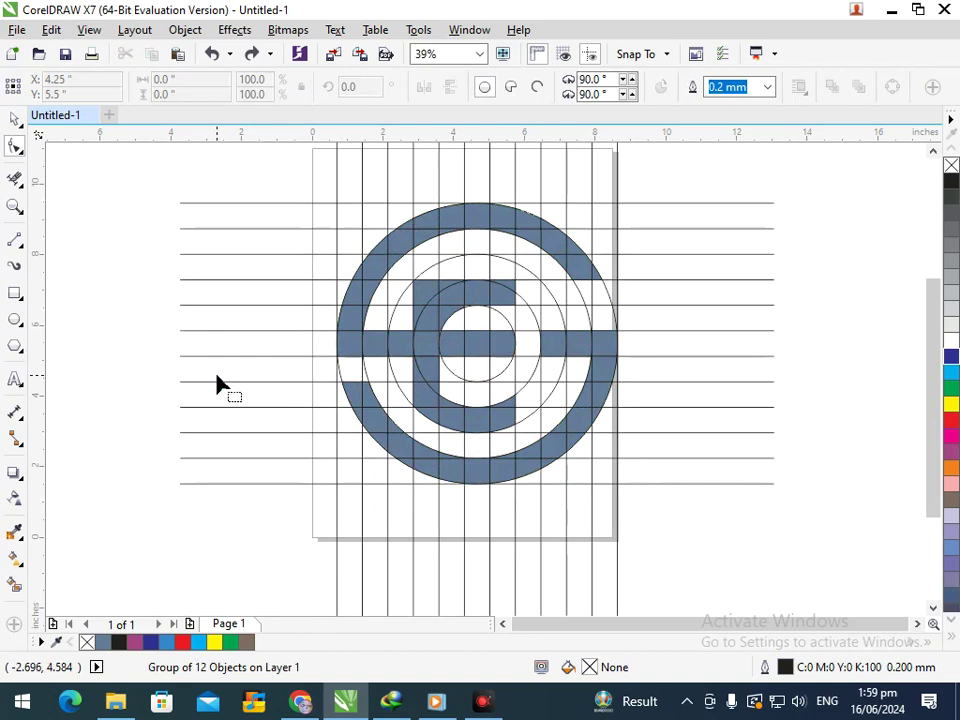
Step: Try moving a small filled piece of the E's lower part out of place, and undo the move
left_click(15, 118)
left_click(114, 294)
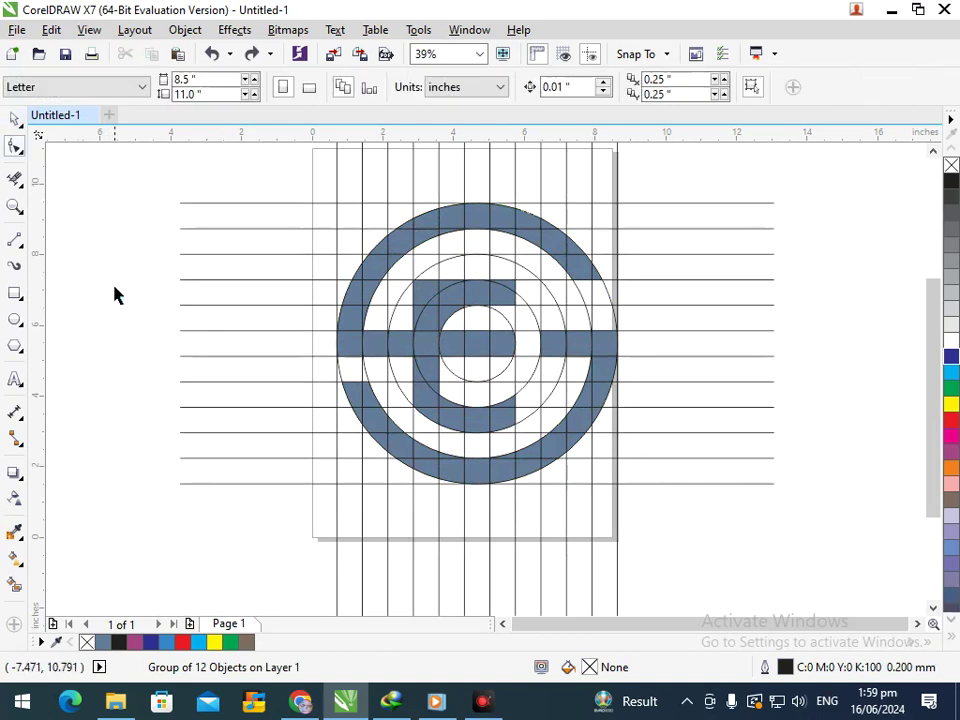
left_click_drag(510, 402, 417, 427)
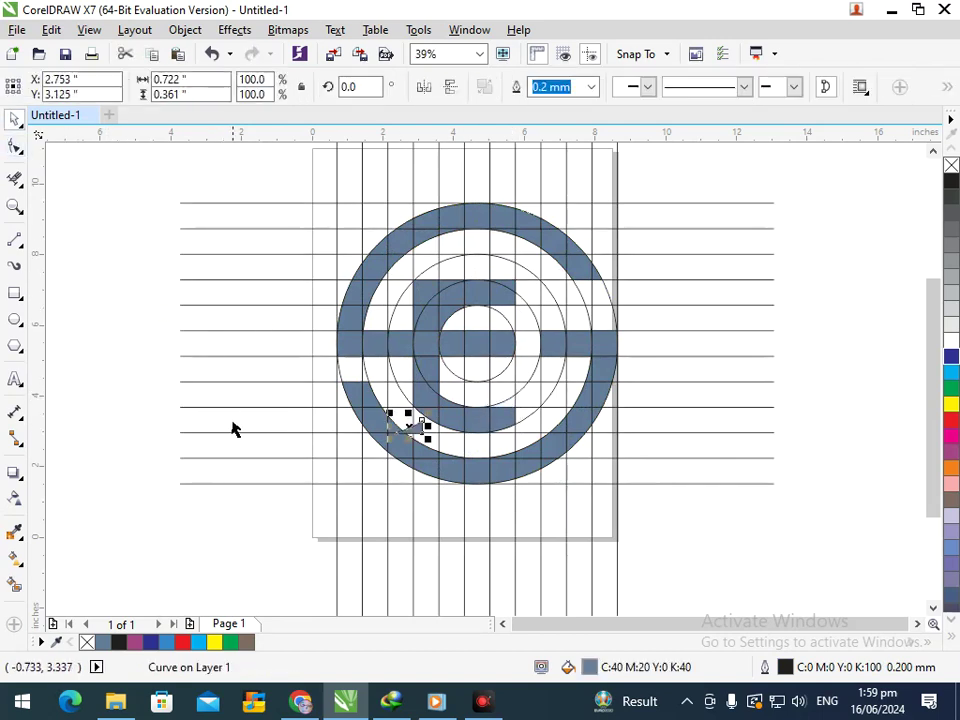
left_click(243, 418)
key("ctrl+z")
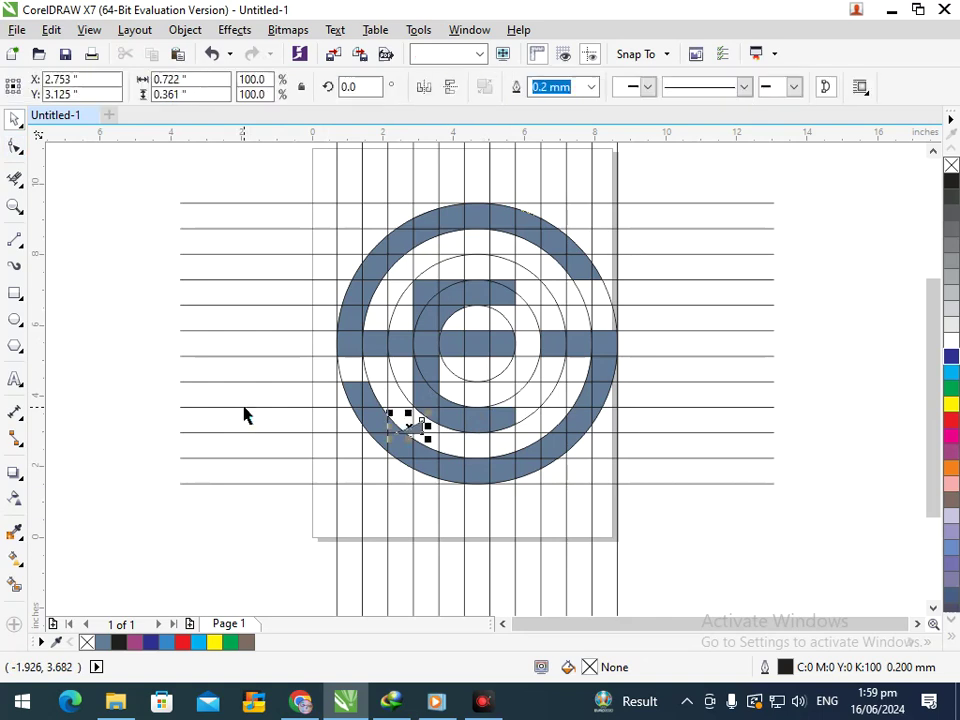
key("ctrl+z")
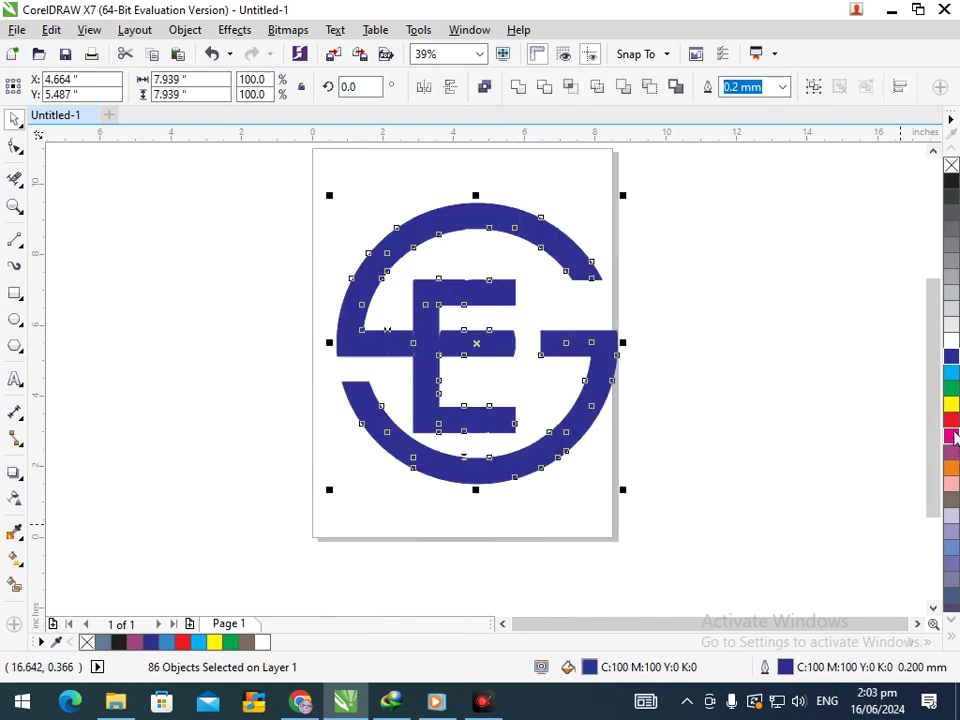
Step: Recolour all the logo pieces with a red fill and a matching red outline
left_click(951, 435)
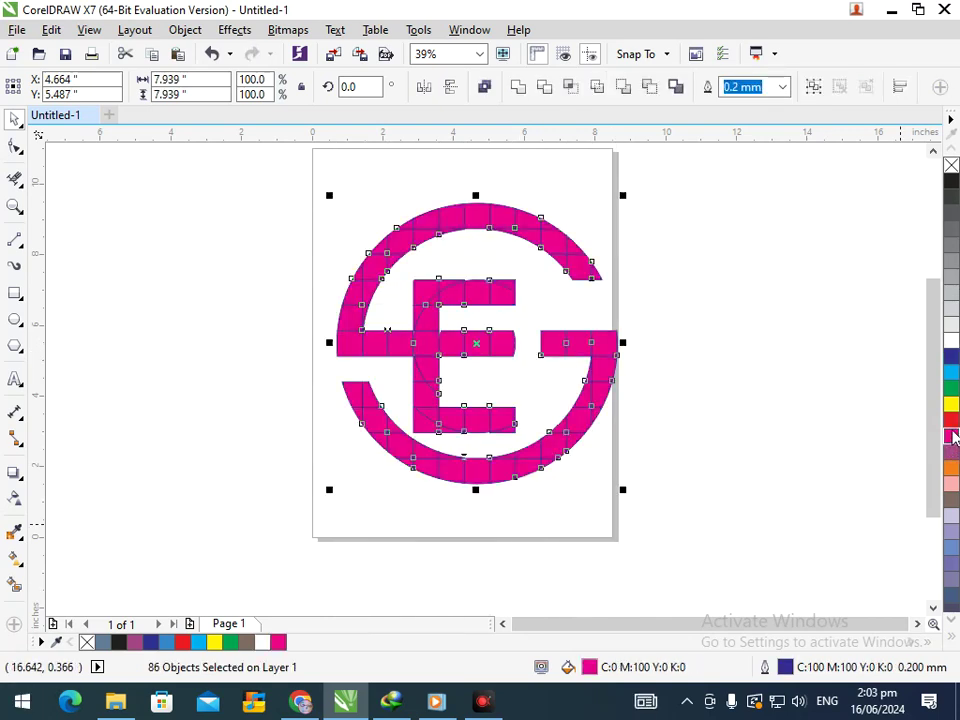
left_click(951, 419)
right_click(951, 419)
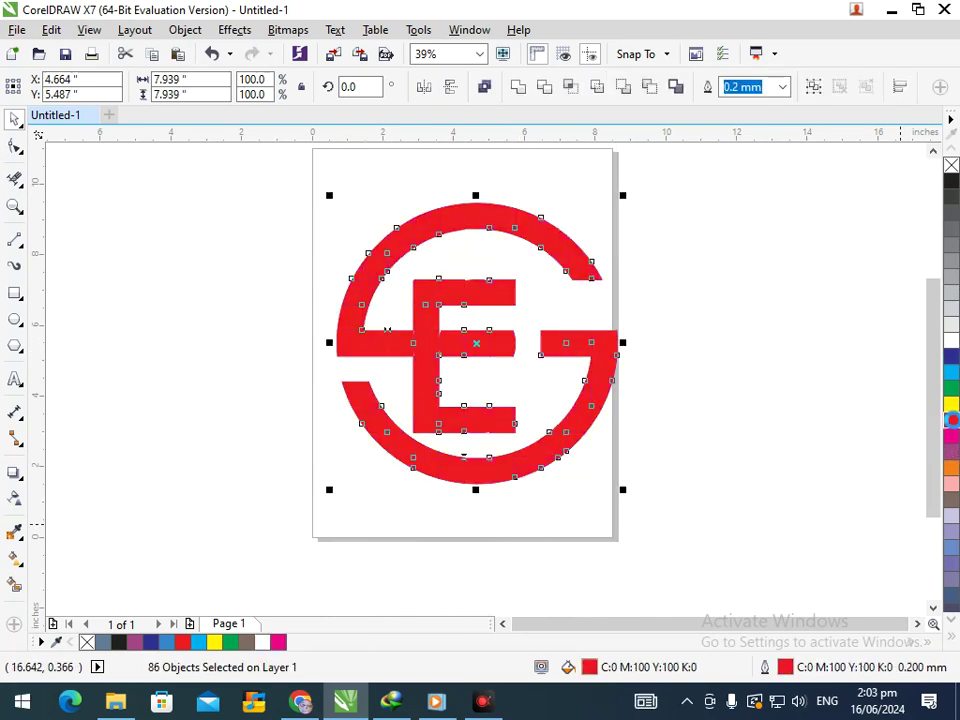
left_click(770, 497)
left_click(533, 463)
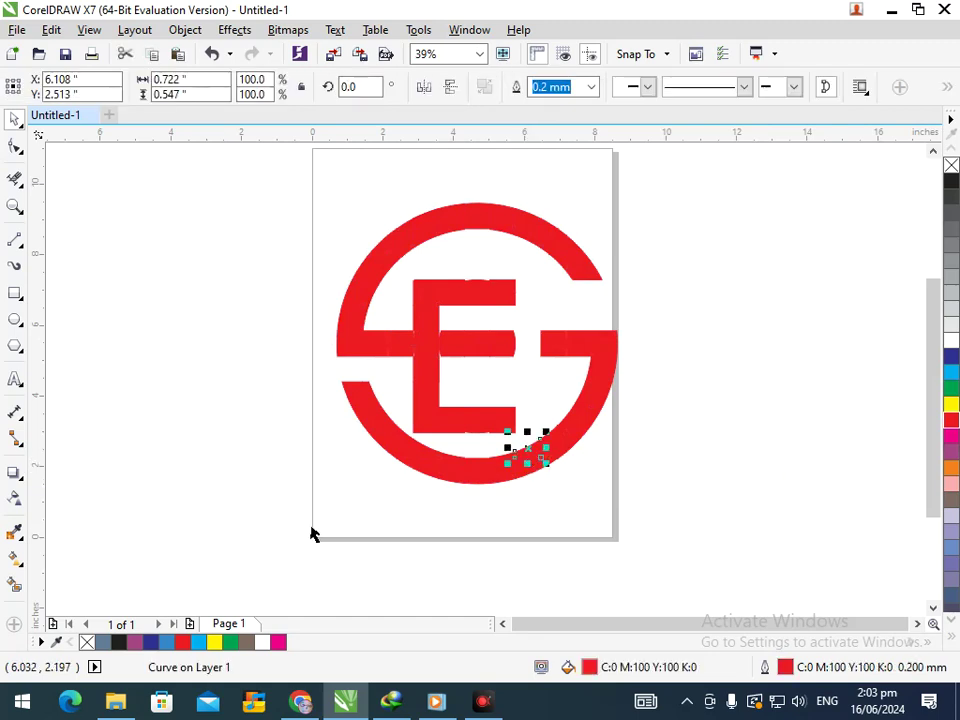
Step: Weld all the logo pieces into a single curve and test it with a short move that is undone
left_click_drag(279, 182, 797, 600)
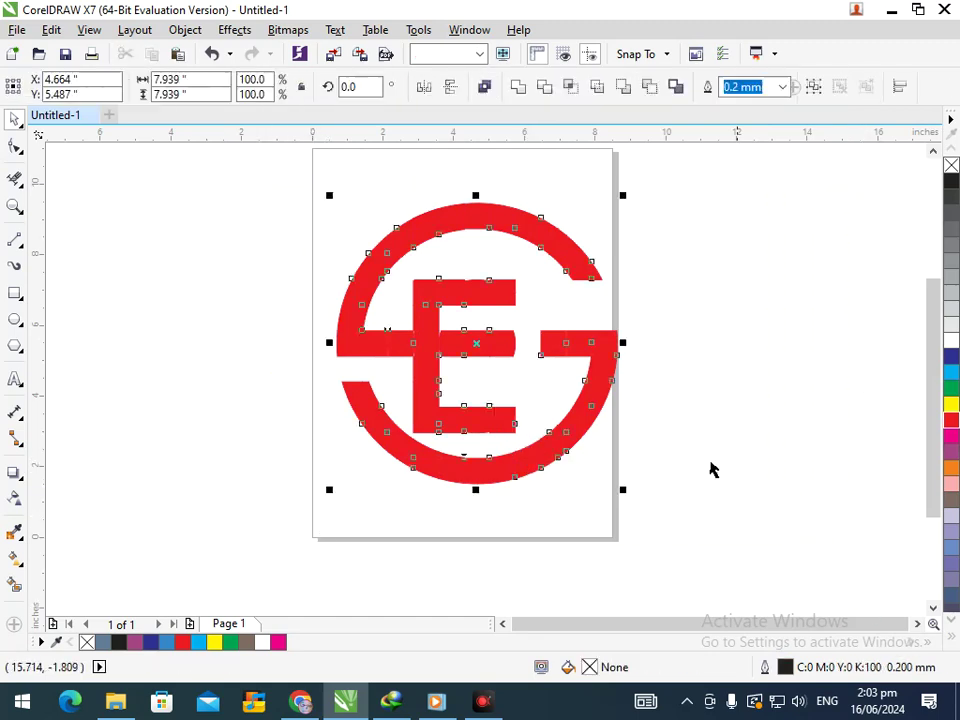
left_click(519, 88)
left_click_drag(589, 259, 517, 270)
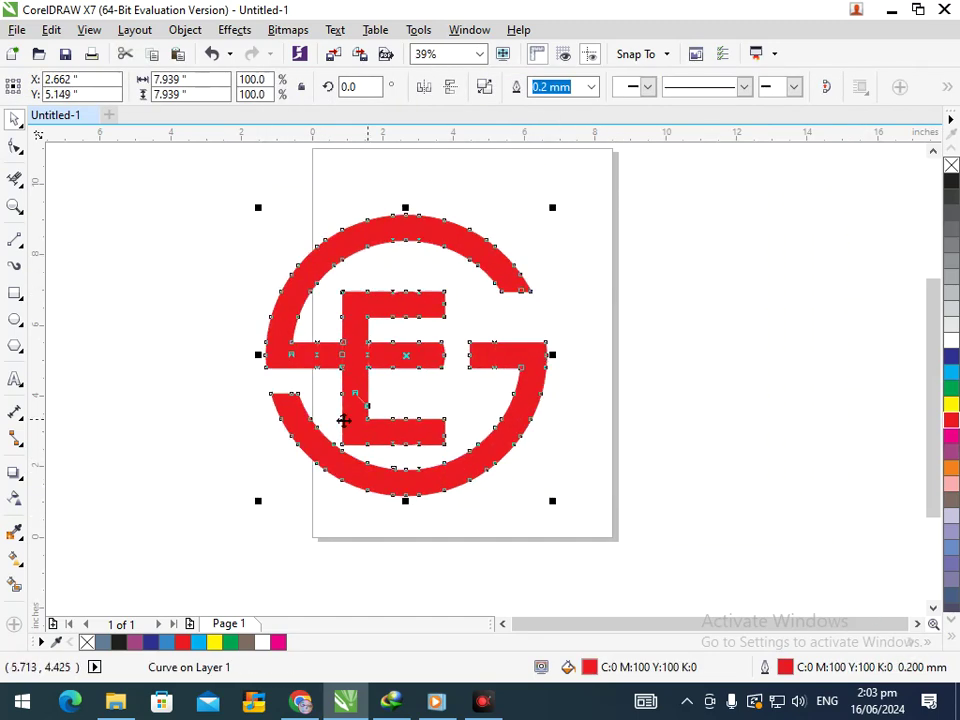
key("ctrl+z")
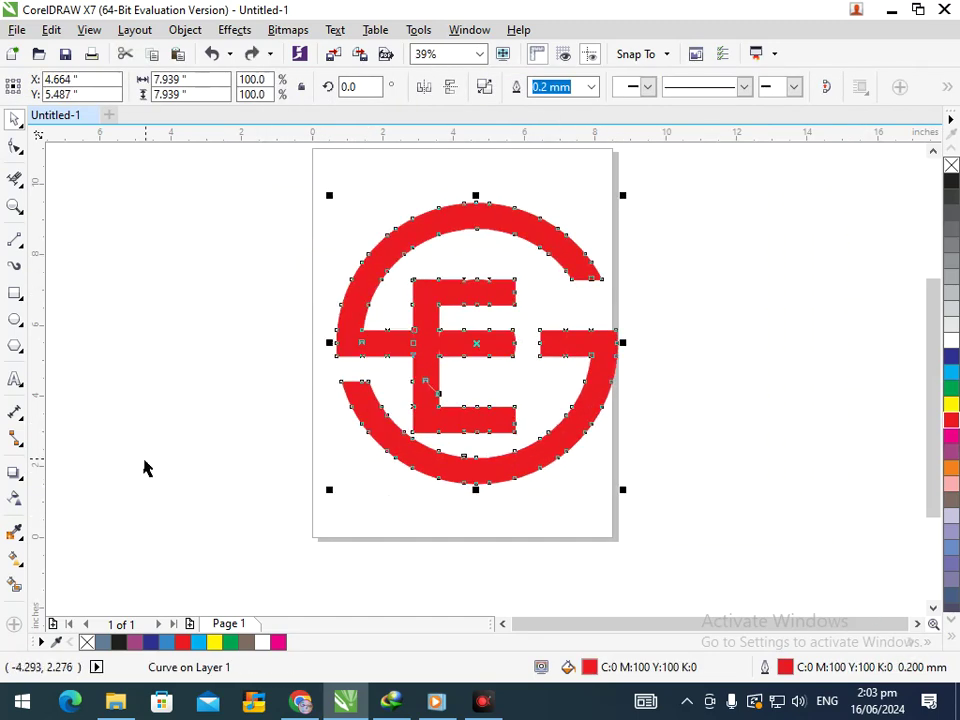
Step: Try a one-step outward contour on the welded logo with a 2.896 inch offset, and undo it along with a test move
left_click(14, 472)
left_click(62, 491)
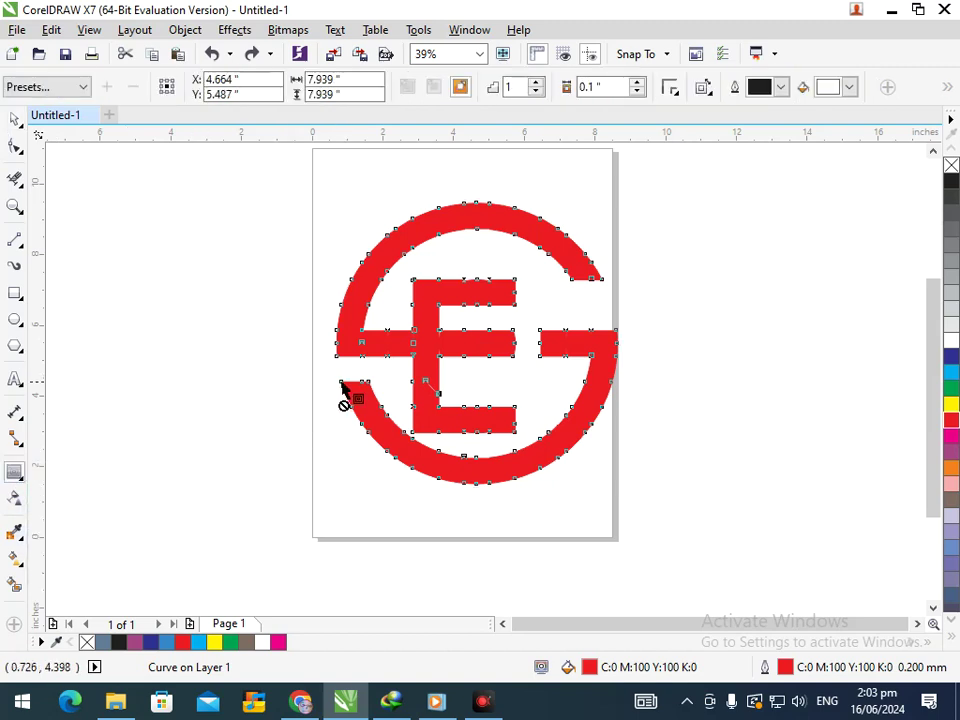
left_click_drag(357, 410, 331, 420)
left_click_drag(348, 343, 430, 370)
left_click_drag(766, 383, 323, 380)
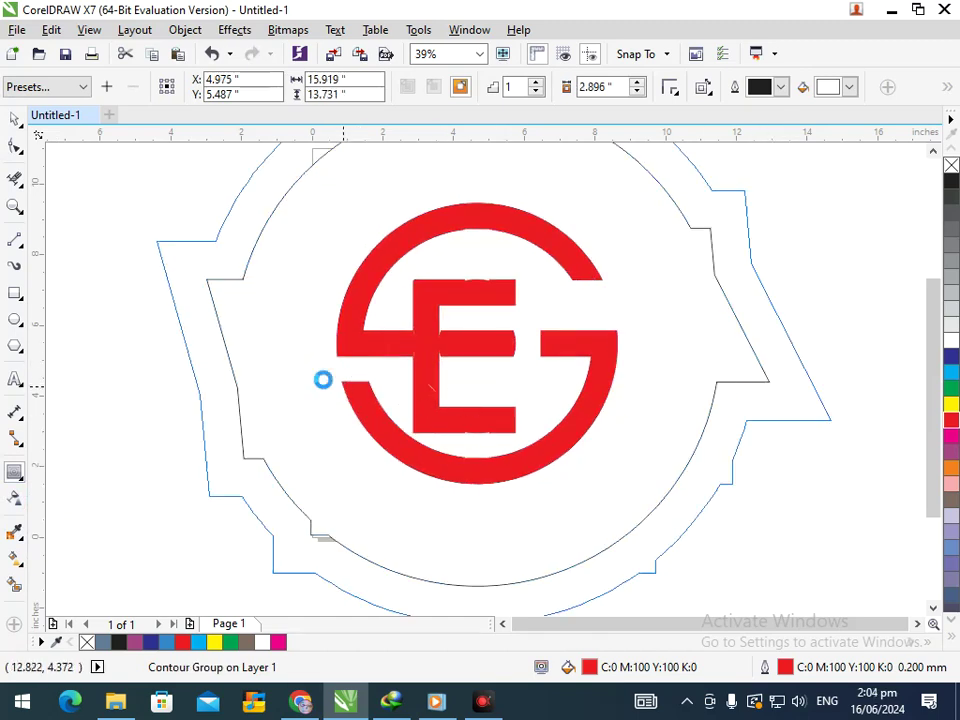
left_click(15, 118)
left_click(133, 251)
key("ctrl+z")
key("ctrl+z")
key("ctrl+z")
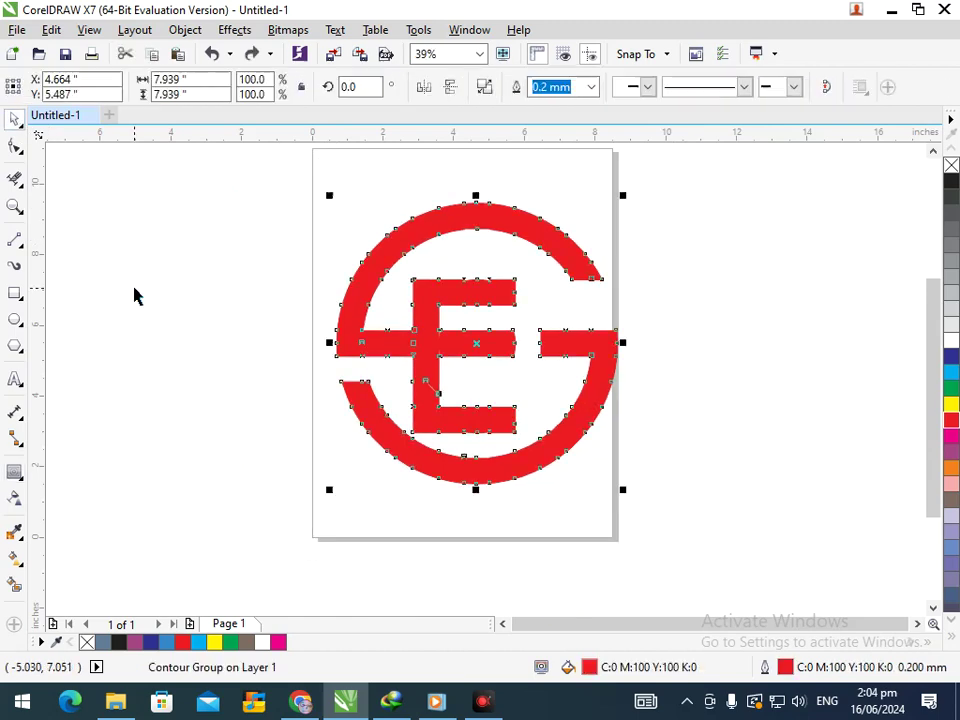
key("ctrl+z")
left_click(167, 401)
left_click_drag(362, 415, 316, 418)
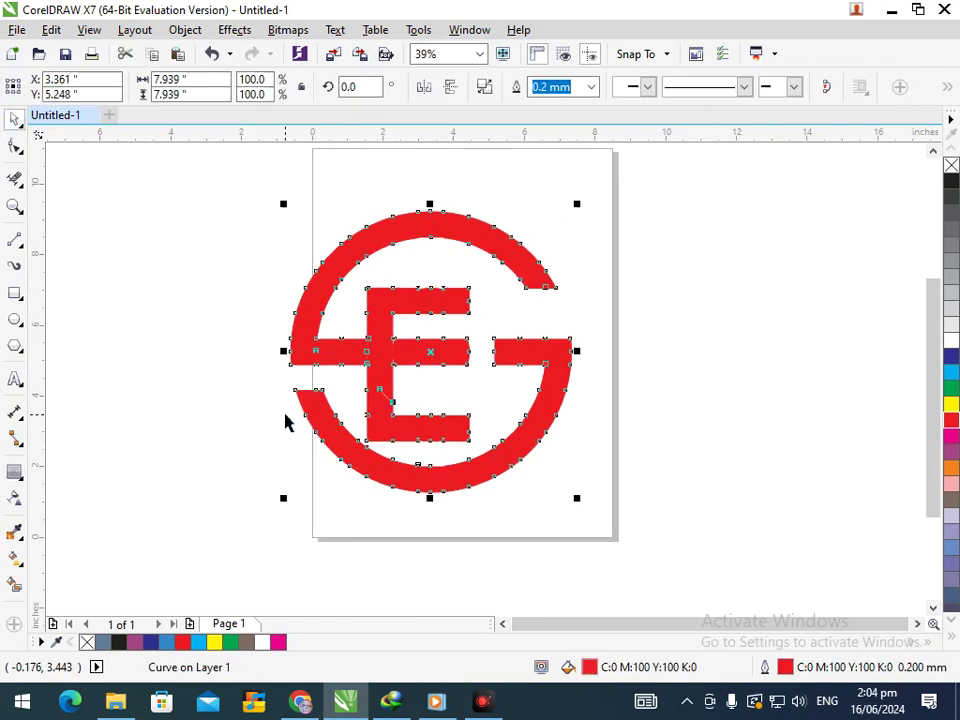
key("ctrl+z")
Step: Try a red-to-white fountain fill on the welded logo with the Interactive Fill tool, and undo it
left_click(22, 567)
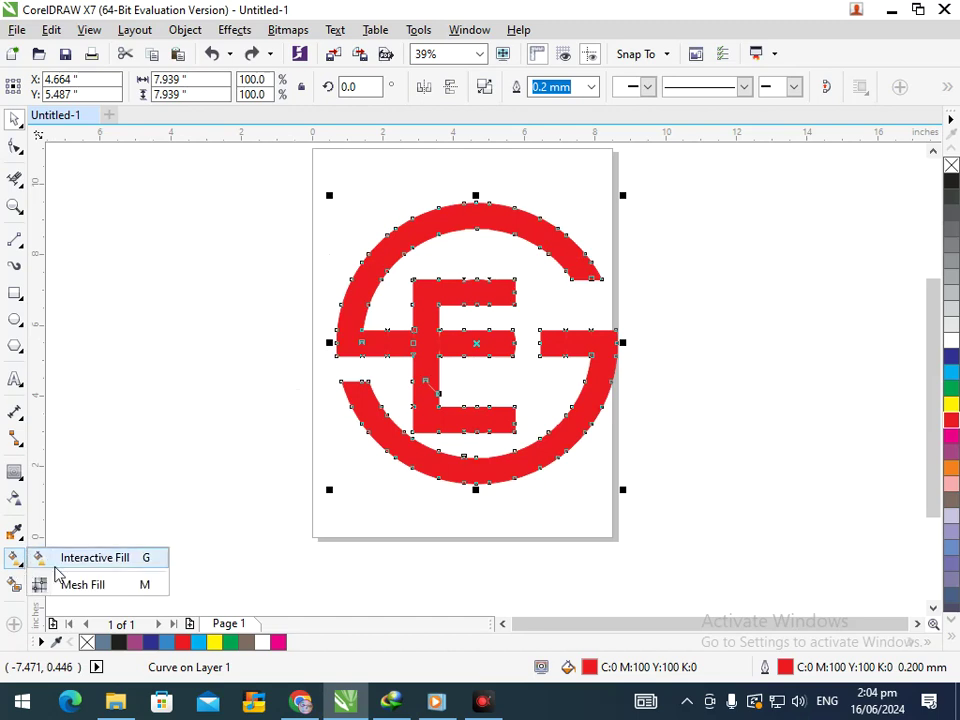
left_click(56, 560)
left_click_drag(340, 382, 351, 405)
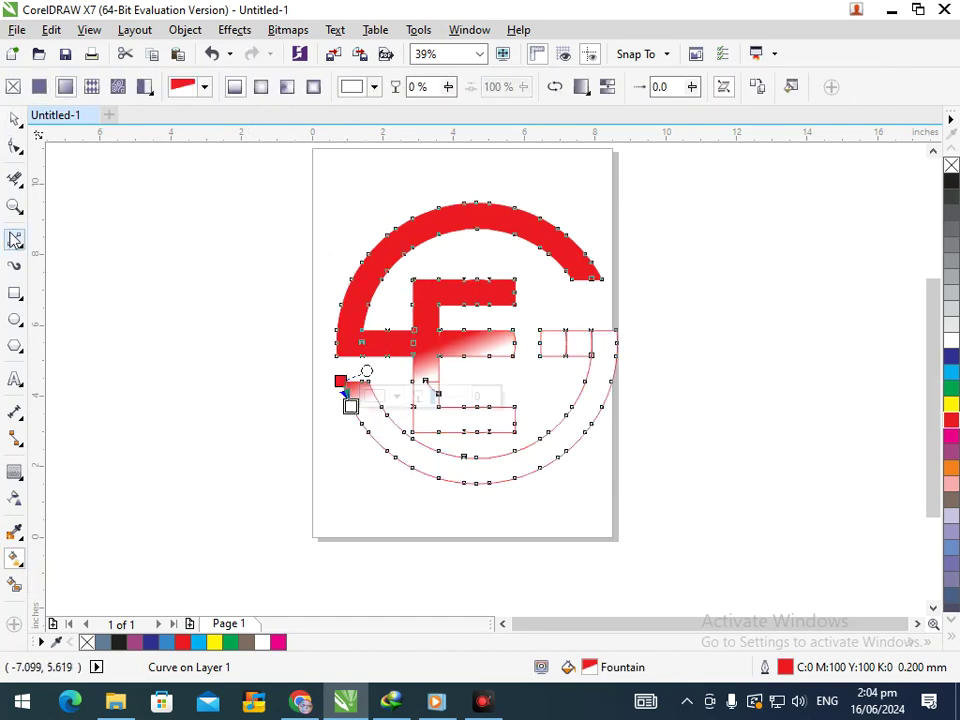
left_click(15, 118)
left_click(199, 328)
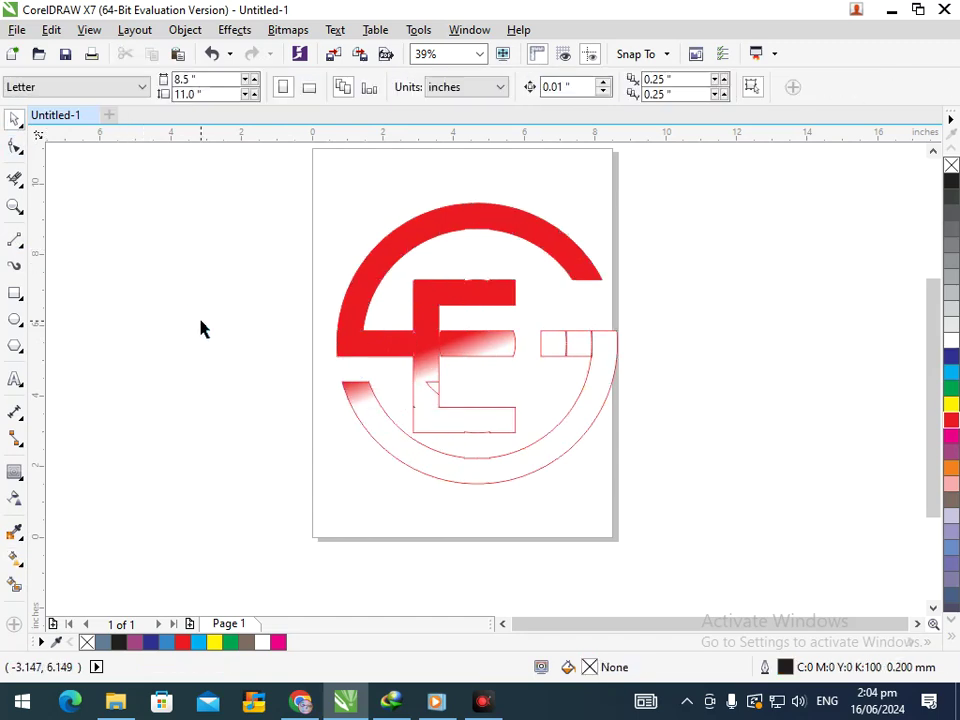
key("ctrl+z")
Step: Recolour the welded logo with a dark blue fill and a matching dark blue outline
left_click(388, 377)
left_click_drag(289, 156, 701, 553)
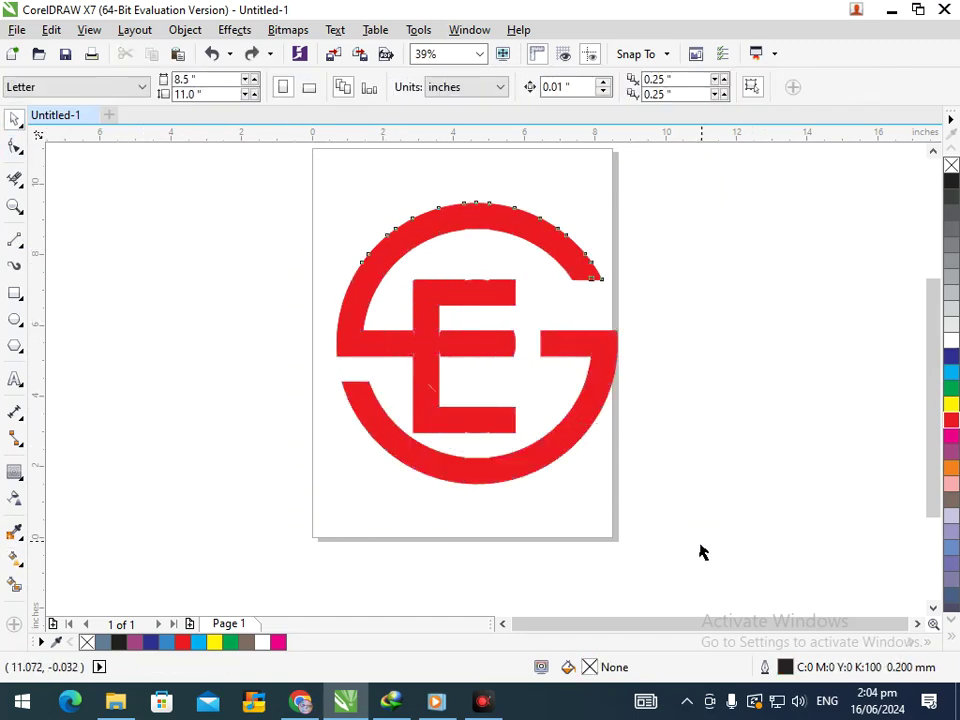
left_click(952, 358)
right_click(952, 358)
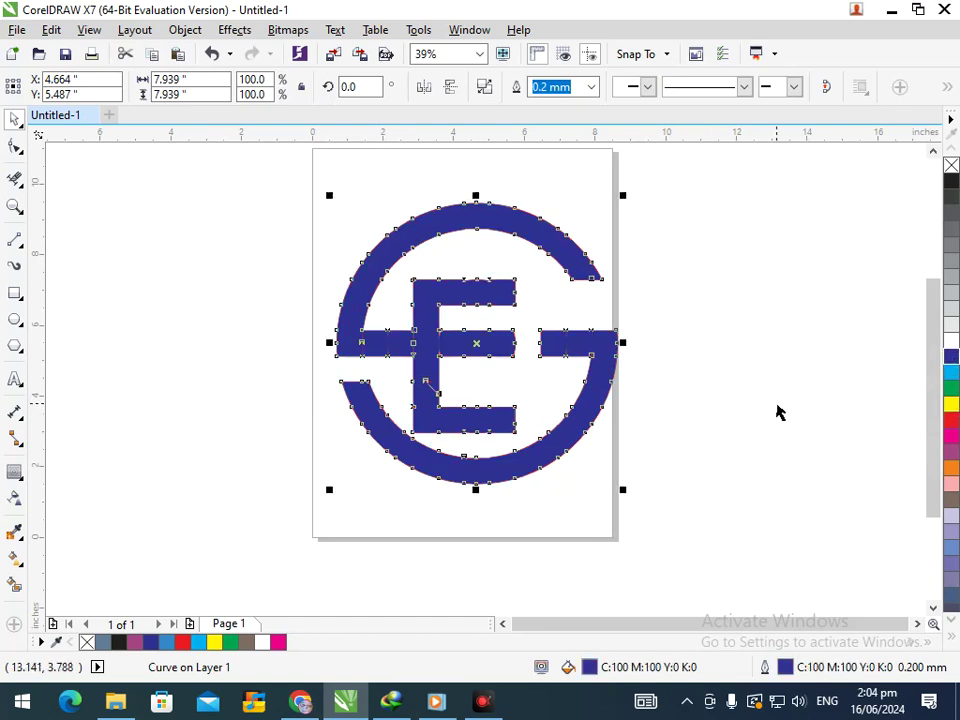
Step: Try an outward contour on the dark blue logo with the Contour tool, using an offset of 2 inches
left_click(17, 477)
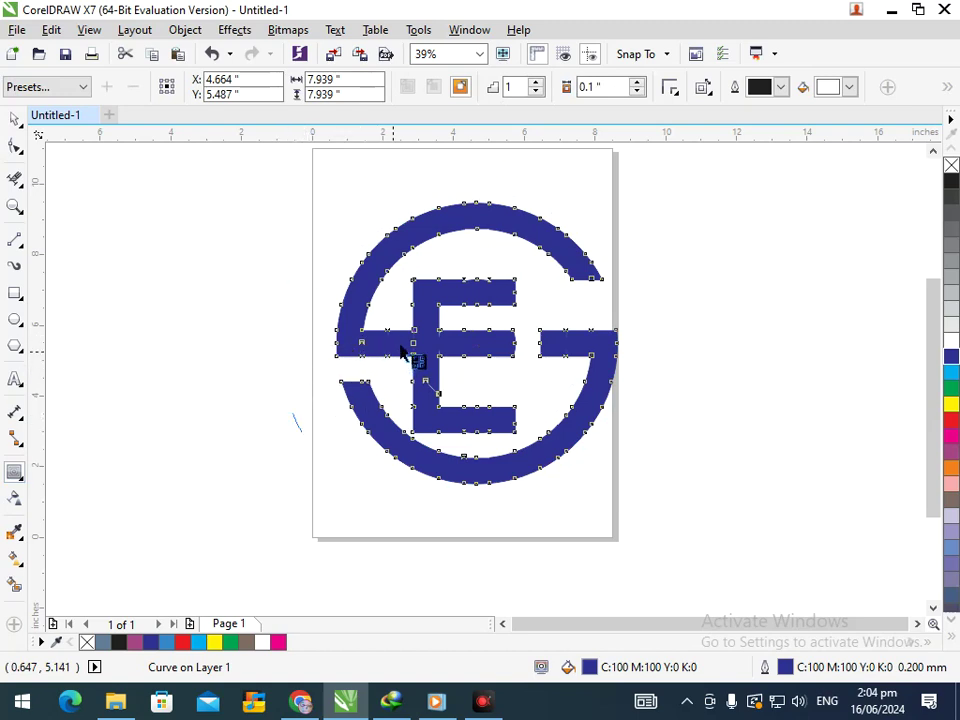
left_click_drag(381, 379, 306, 343)
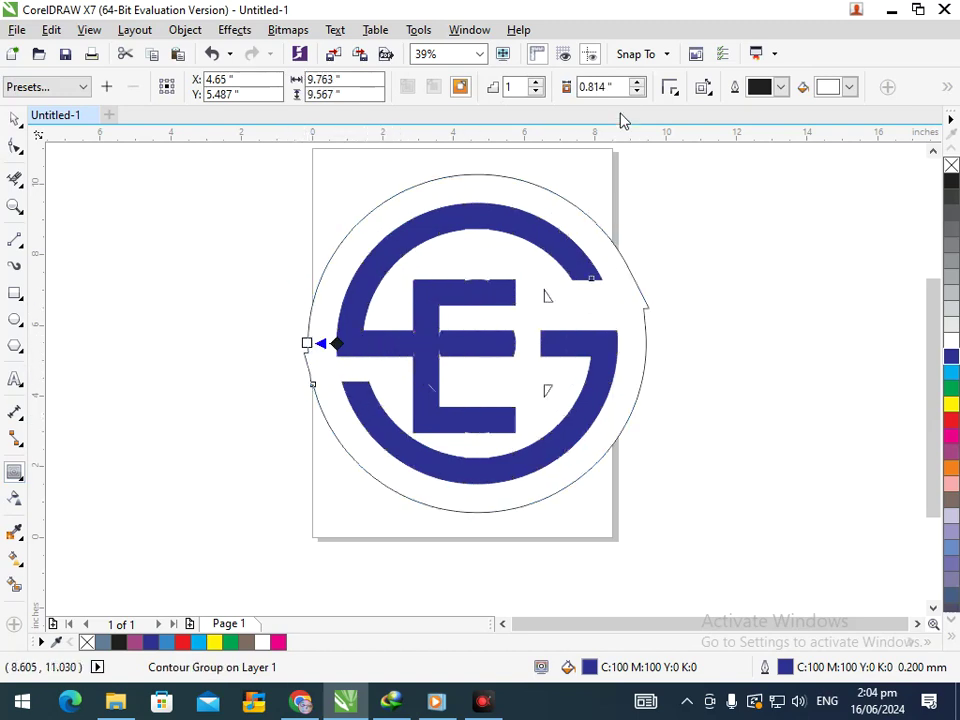
left_click_drag(621, 87, 14, 86)
type("2")
key("Return")
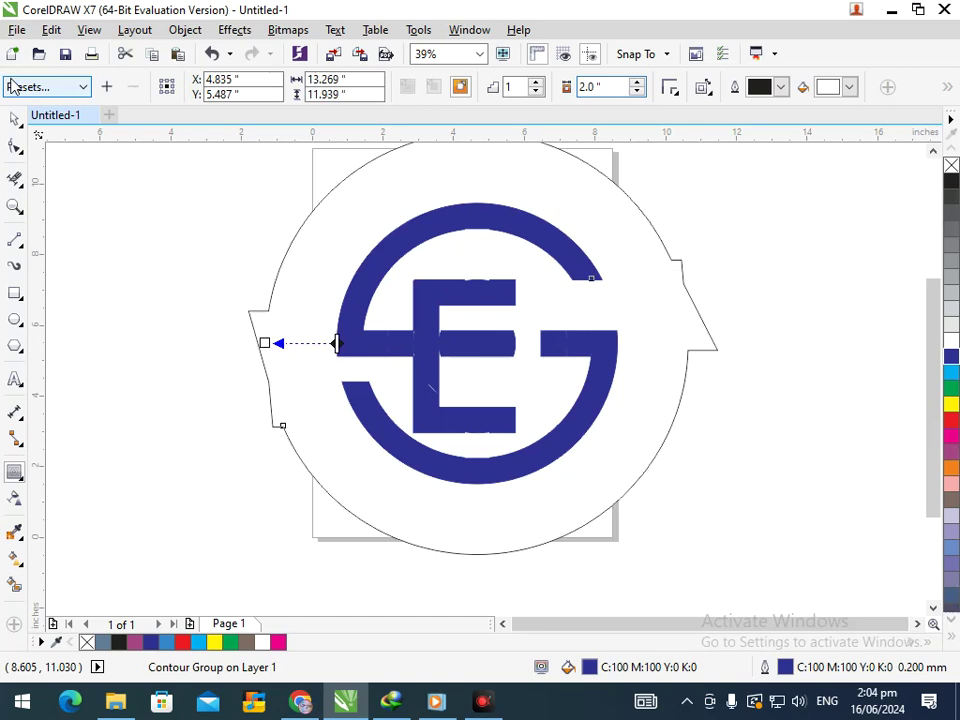
Step: Try increasing the logo's contour to 8 steps
left_click(537, 81)
left_click(537, 81)
left_click(537, 81)
left_click(537, 81)
left_click(538, 80)
left_click(538, 80)
left_click(538, 80)
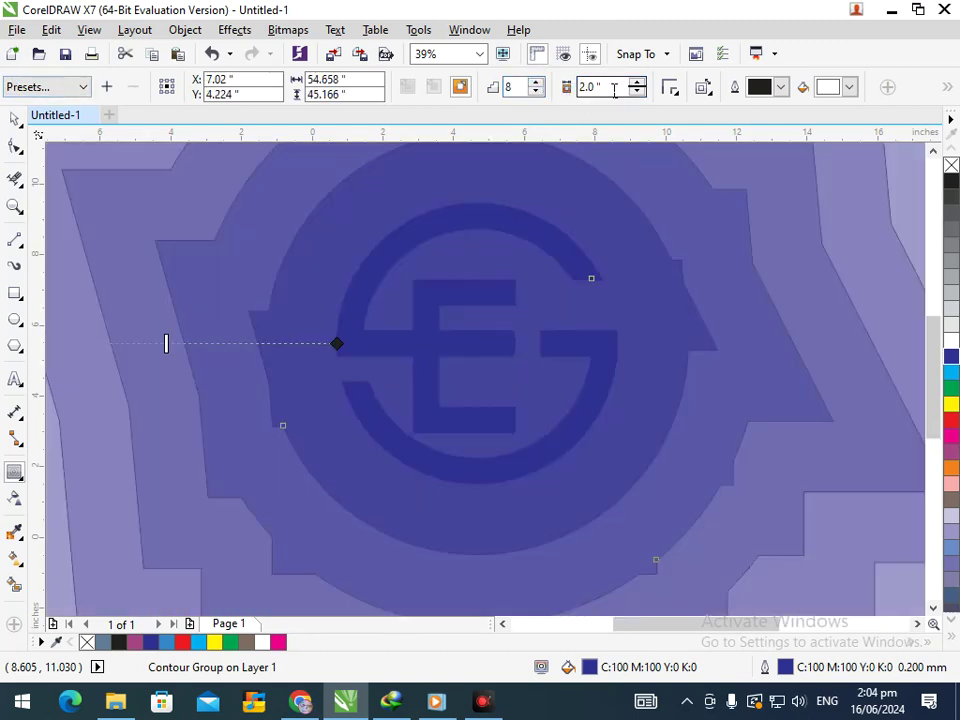
Step: Try a contour offset of 3 inches on the logo and reduce the contour to 2 steps
left_click_drag(614, 88, 437, 99)
type("3")
key("Return")
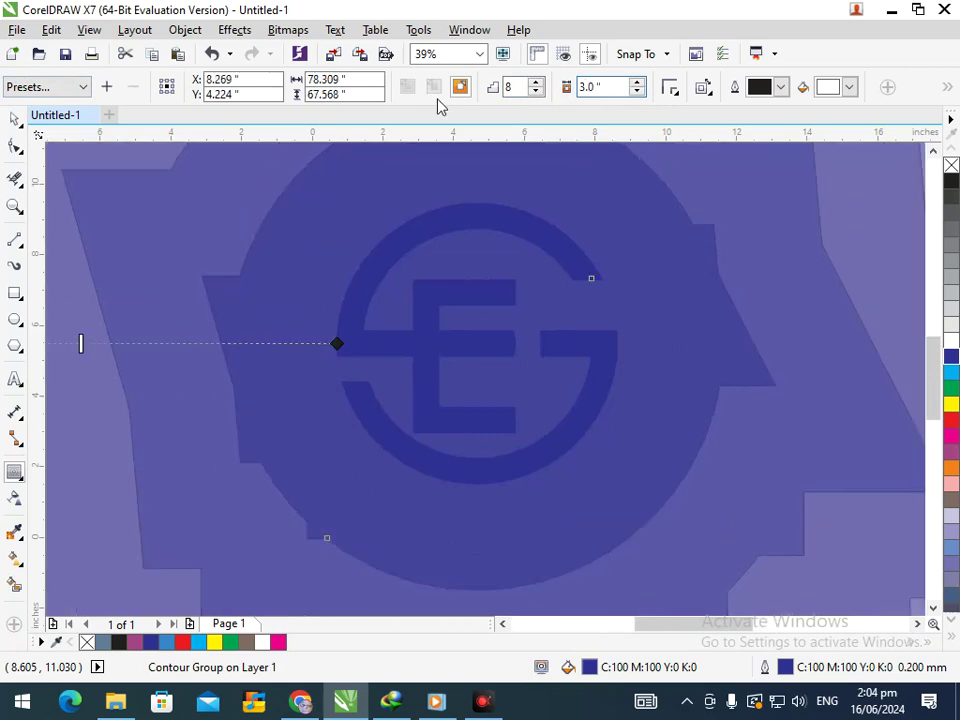
scroll(564, 343, "down", 2)
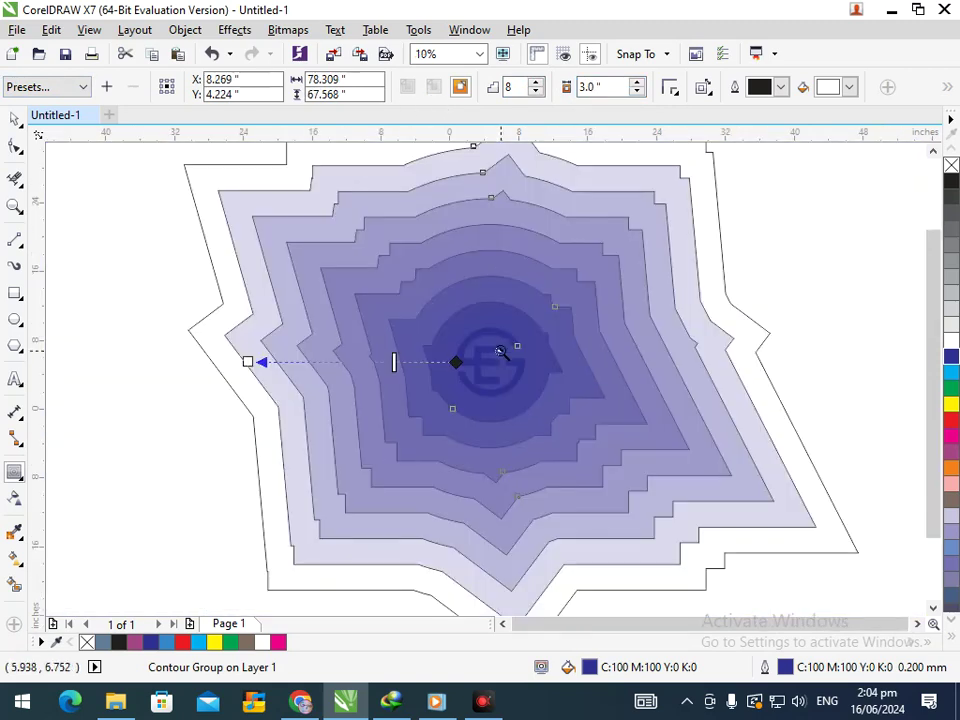
scroll(527, 378, "down", 1)
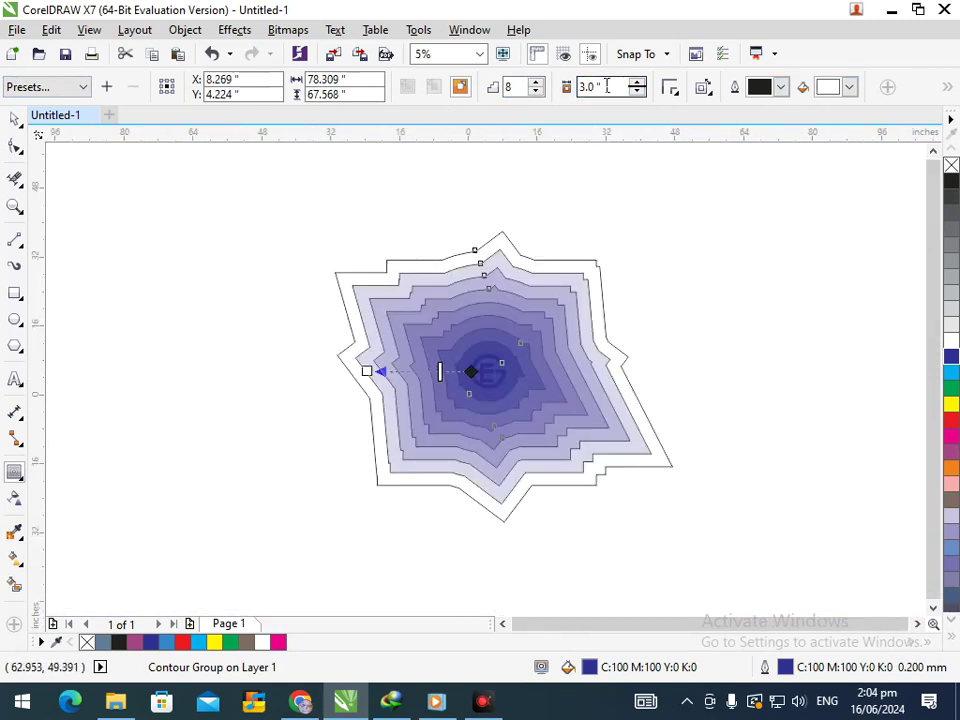
double_click(522, 87)
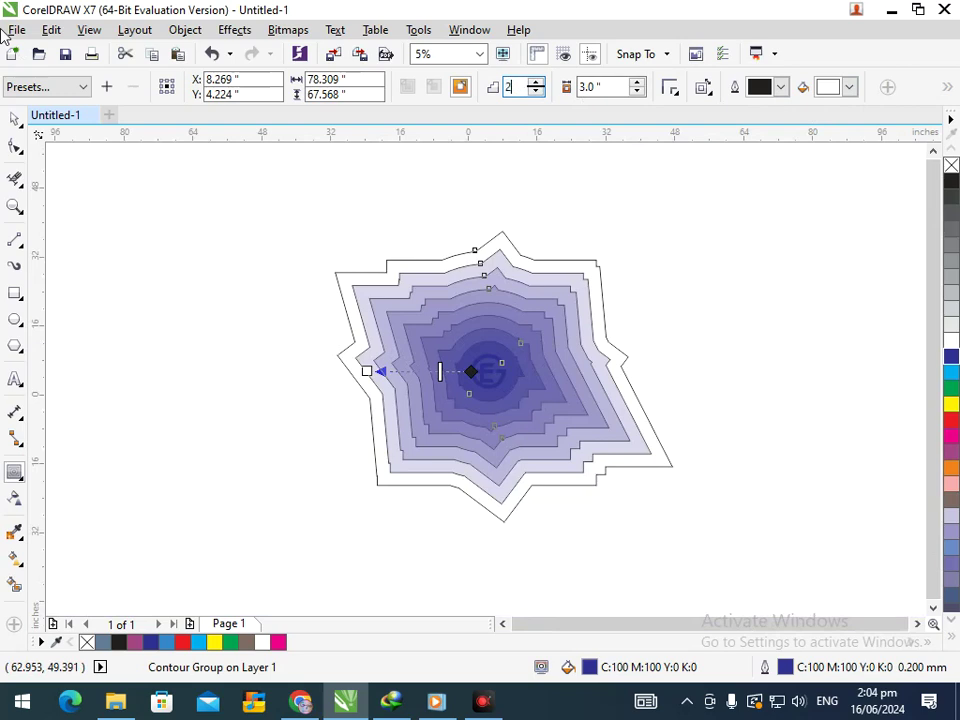
type("2")
key("Return")
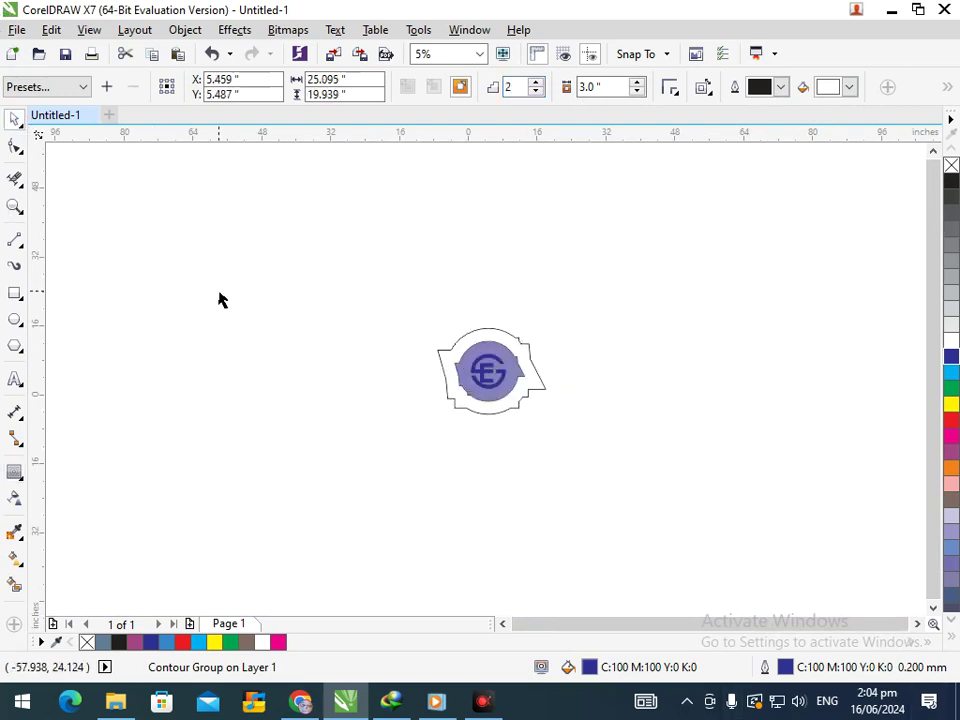
Step: Undo all the contour changes on the logo, including the contour itself
key("ctrl+z")
key("ctrl+z")
key("ctrl+z")
key("ctrl+z")
key("ctrl+z")
key("ctrl+z")
key("ctrl+z")
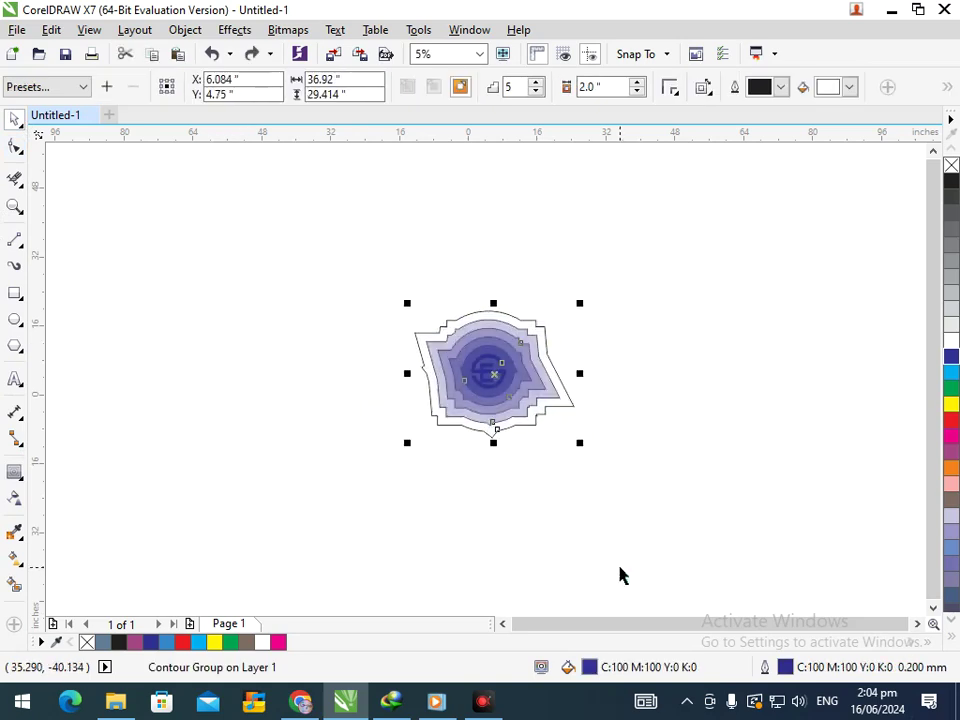
key("ctrl+z")
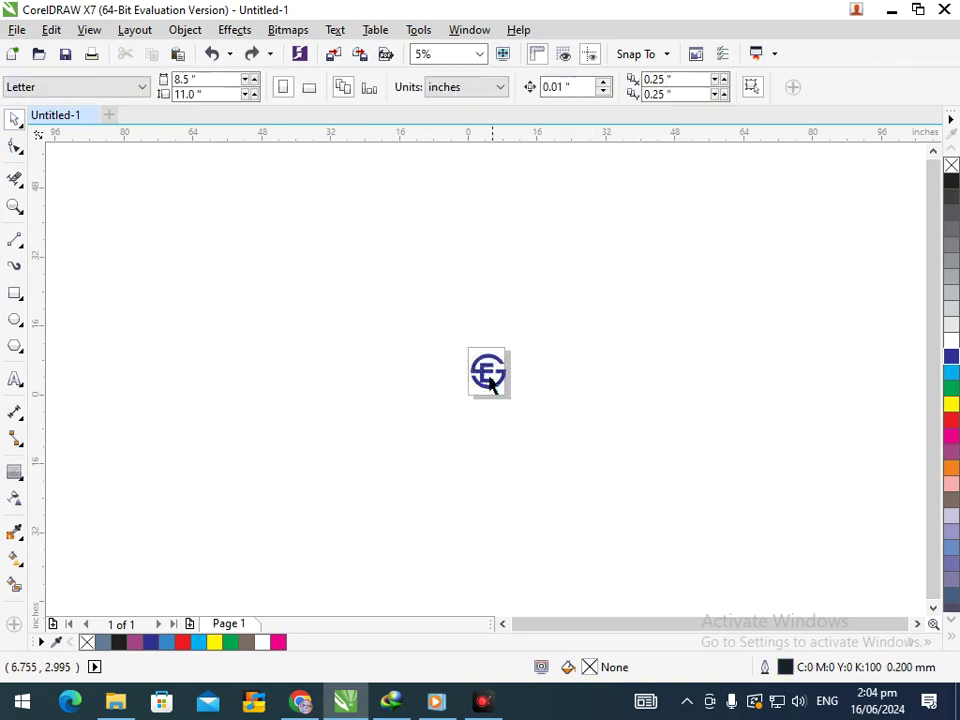
Step: Move the dark blue logo off the page into the empty space to its right
scroll(516, 417, "up", 4)
left_click_drag(375, 352, 712, 430)
left_click(288, 291)
left_click(854, 447)
key("F2")
left_click_drag(576, 261, 868, 573)
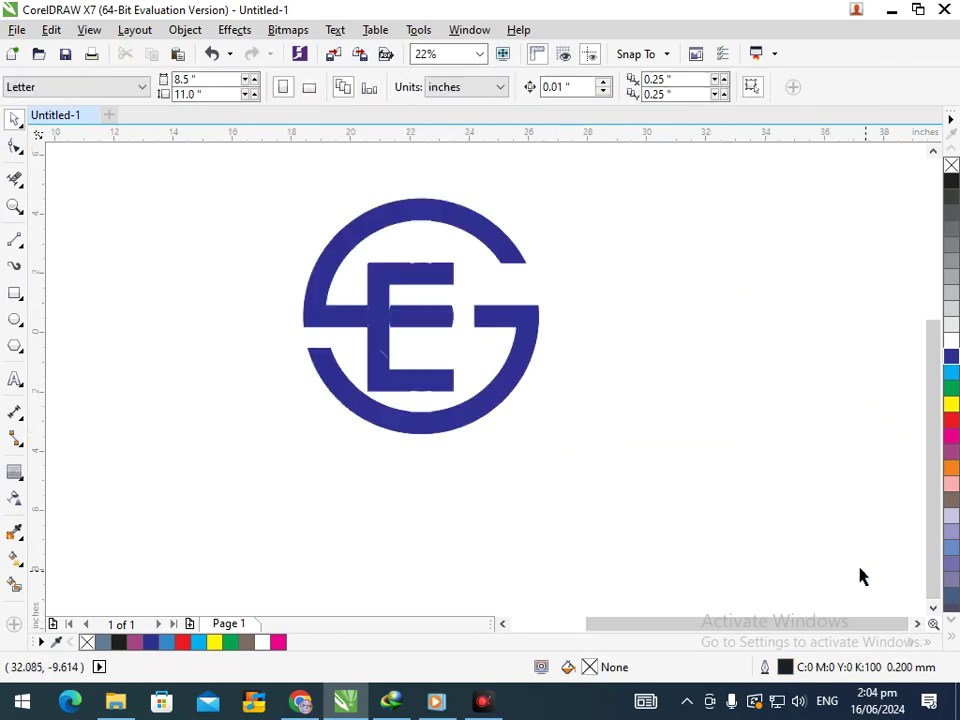
Step: Delete the stray horizontal guideline below the logo and move the logo slightly down and to the right
left_click_drag(278, 143, 566, 456)
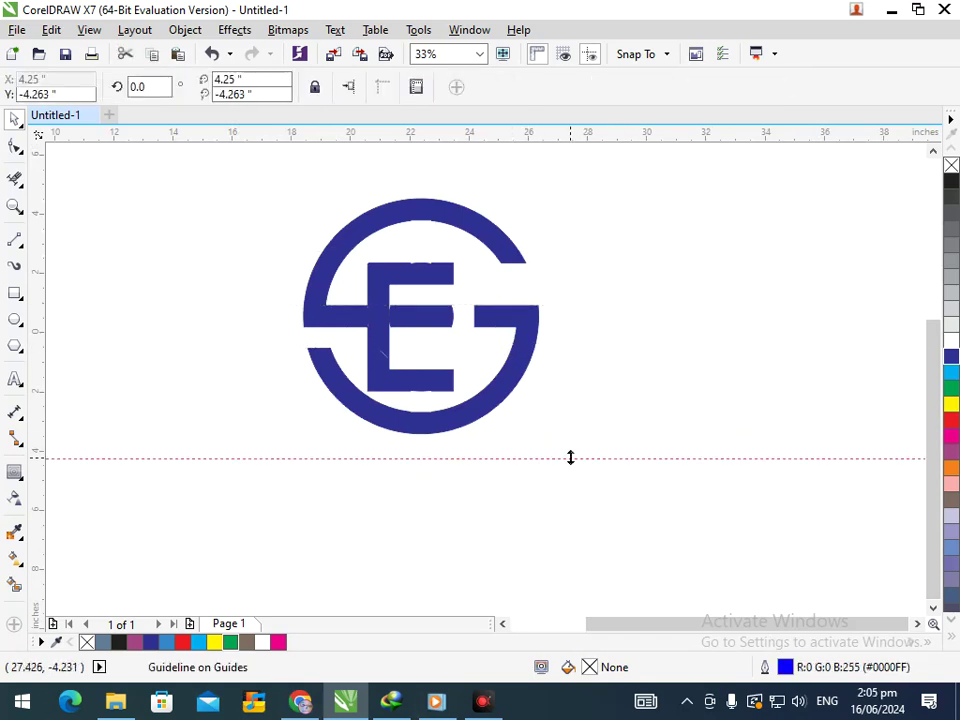
key("Delete")
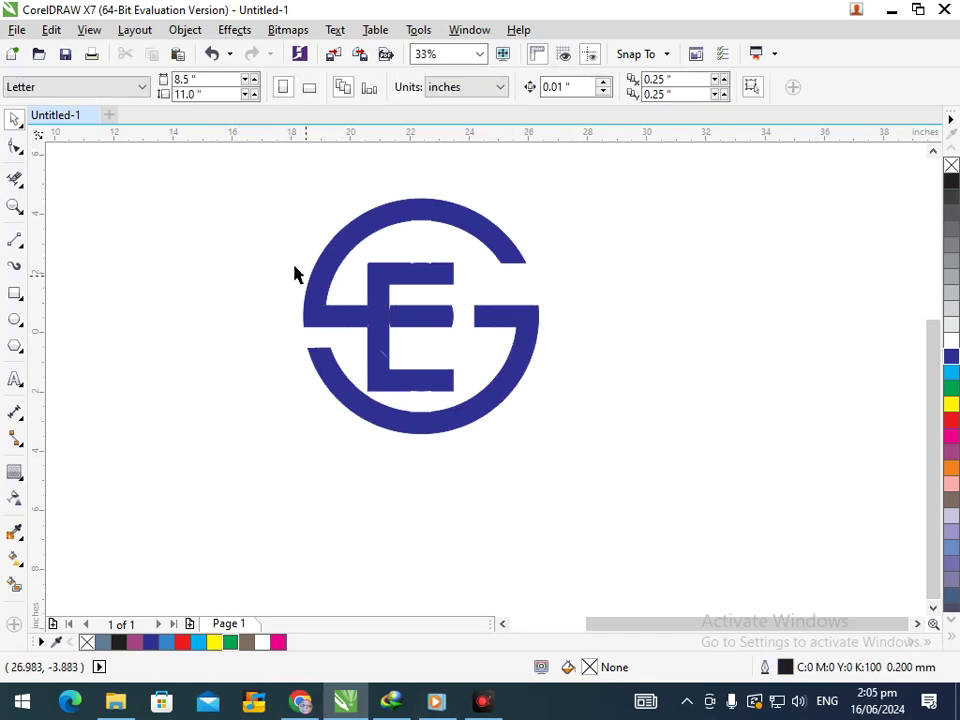
left_click_drag(236, 173, 579, 463)
left_click_drag(467, 422, 474, 513)
left_click(464, 534)
left_click(622, 516)
left_click(511, 517)
Step: Apply a linear fountain fill down the logo with the Interactive Fill tool, from yellow at the top to red at the bottom
left_click(26, 578)
left_click(60, 558)
left_click_drag(449, 200, 505, 540)
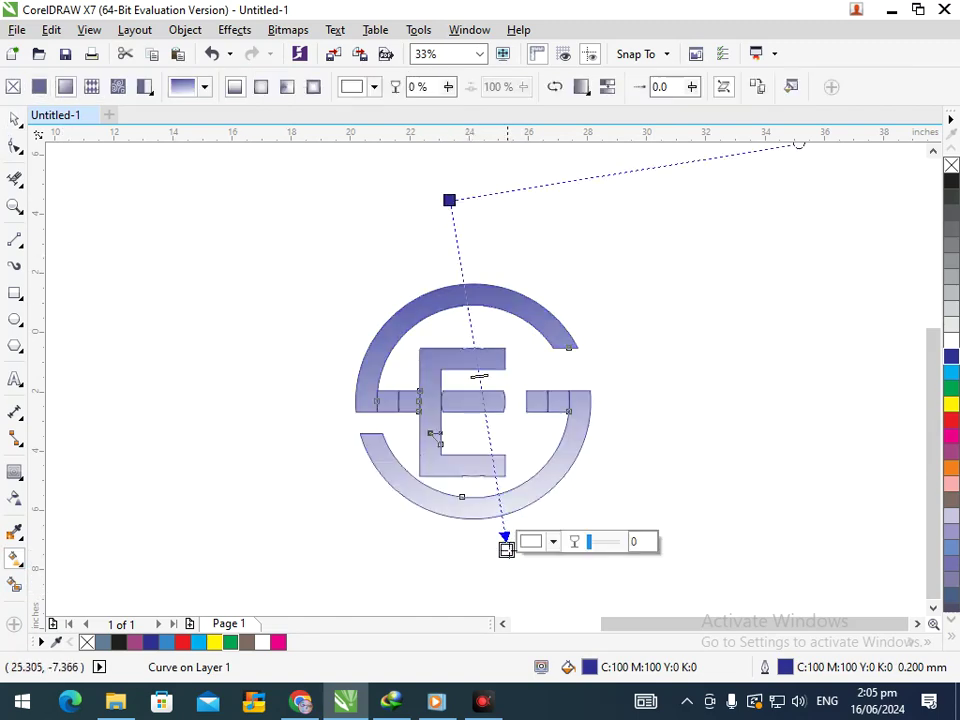
left_click(951, 419)
left_click_drag(449, 200, 472, 302)
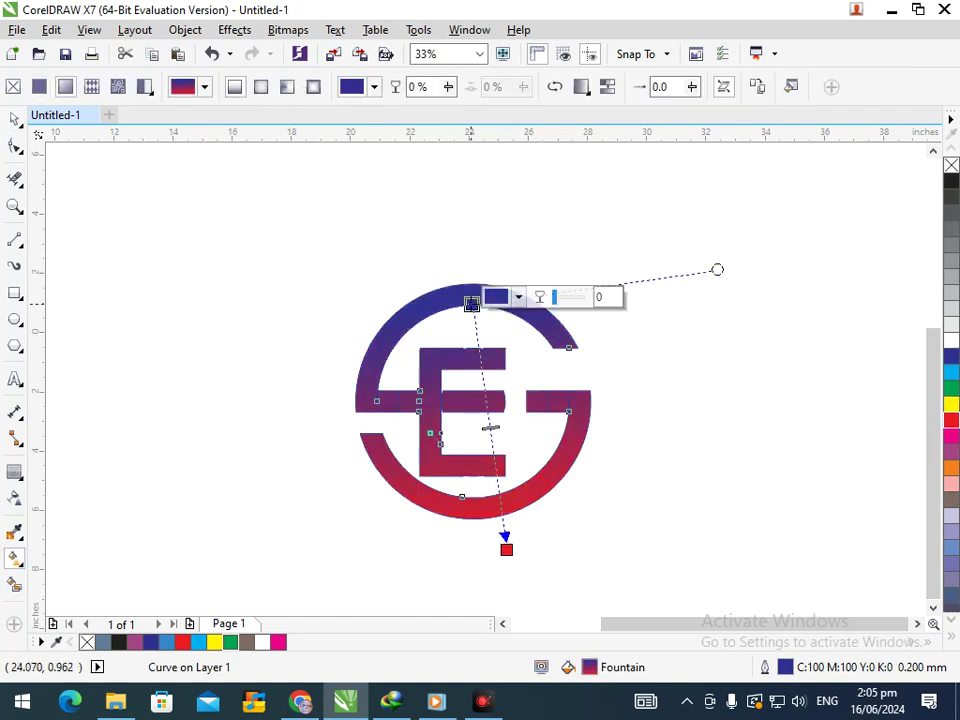
left_click(952, 373)
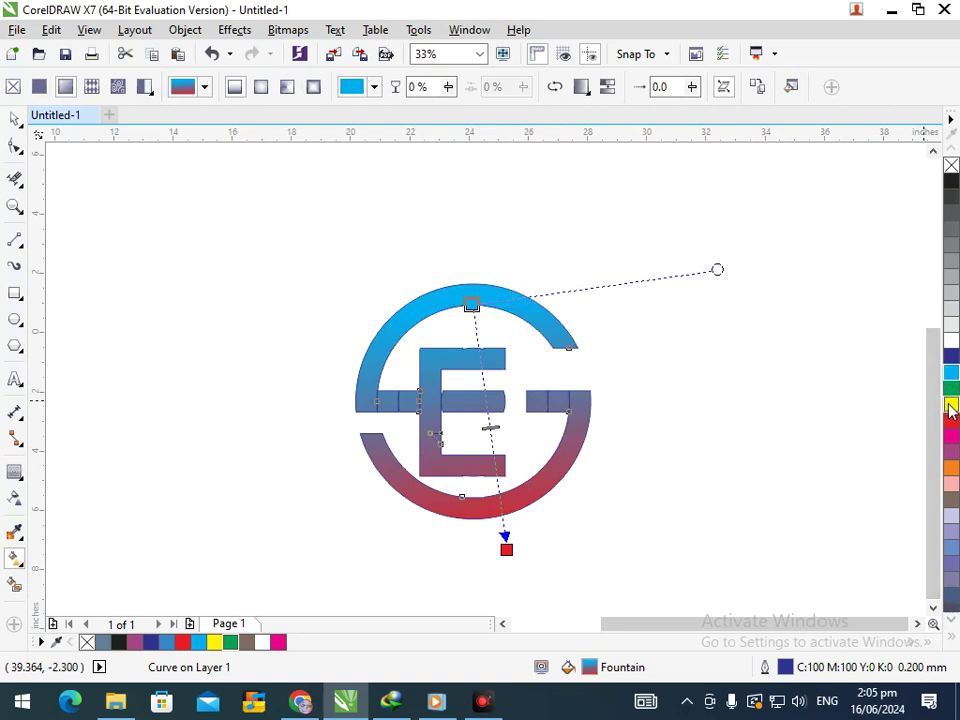
left_click(950, 405)
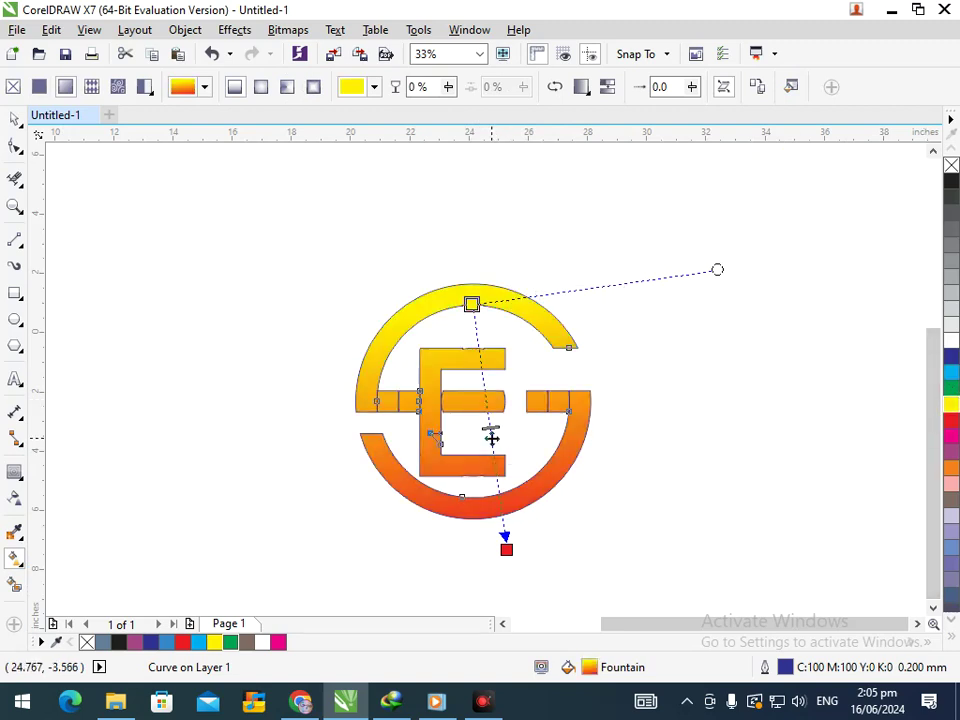
Step: Add a middle colour node at 54% to the logo's fountain fill, make it yellow after testing other colours, and colour the outline yellow
double_click(491, 437)
left_click(952, 420)
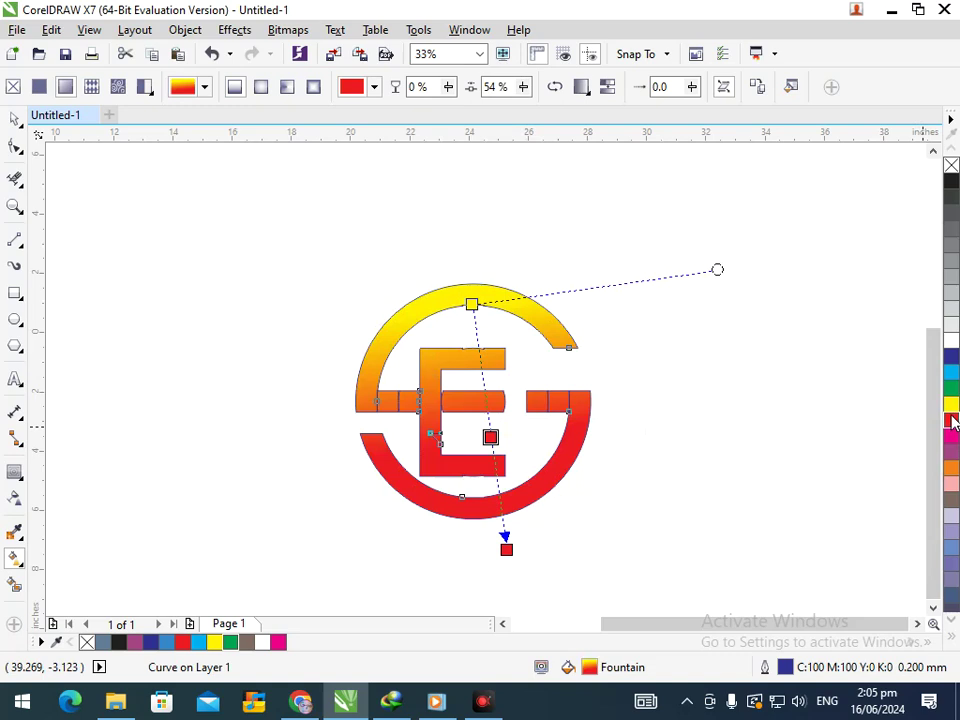
left_click(953, 390)
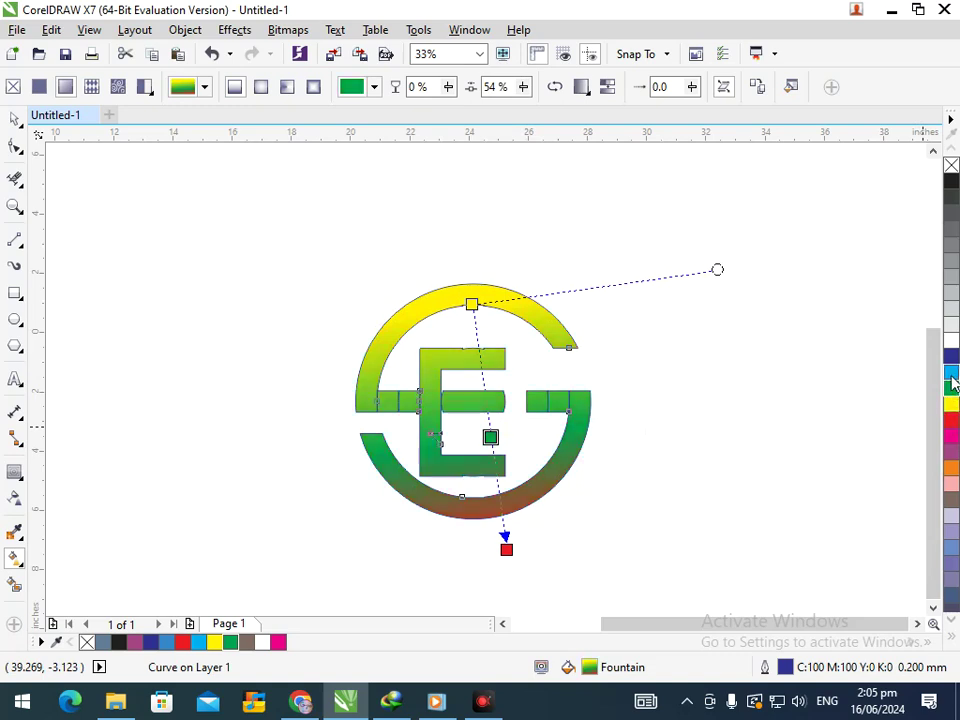
left_click(953, 500)
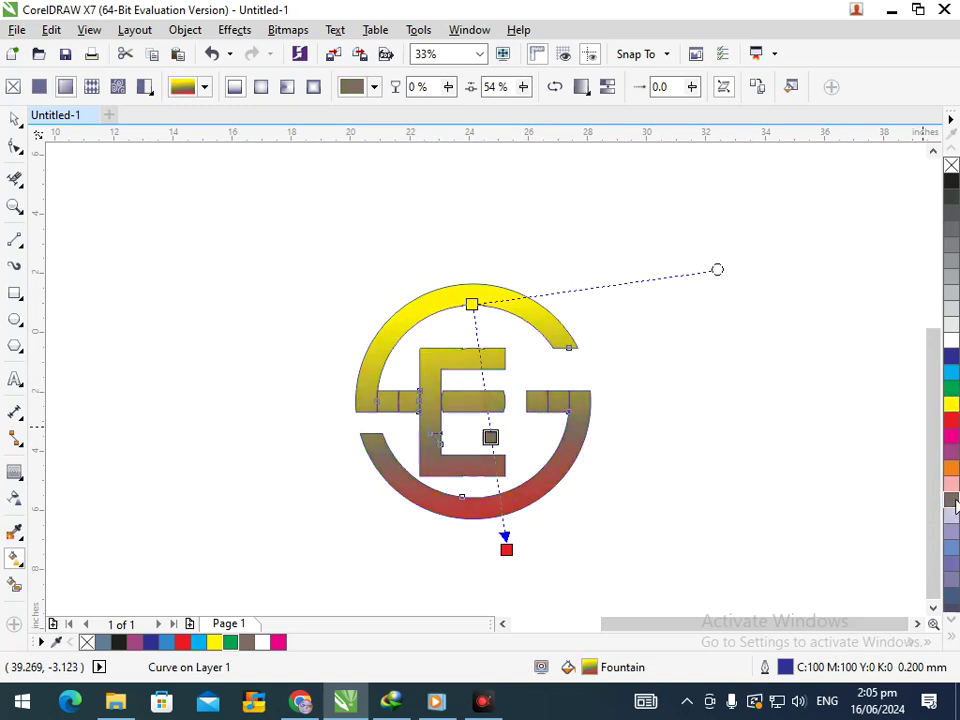
left_click(952, 402)
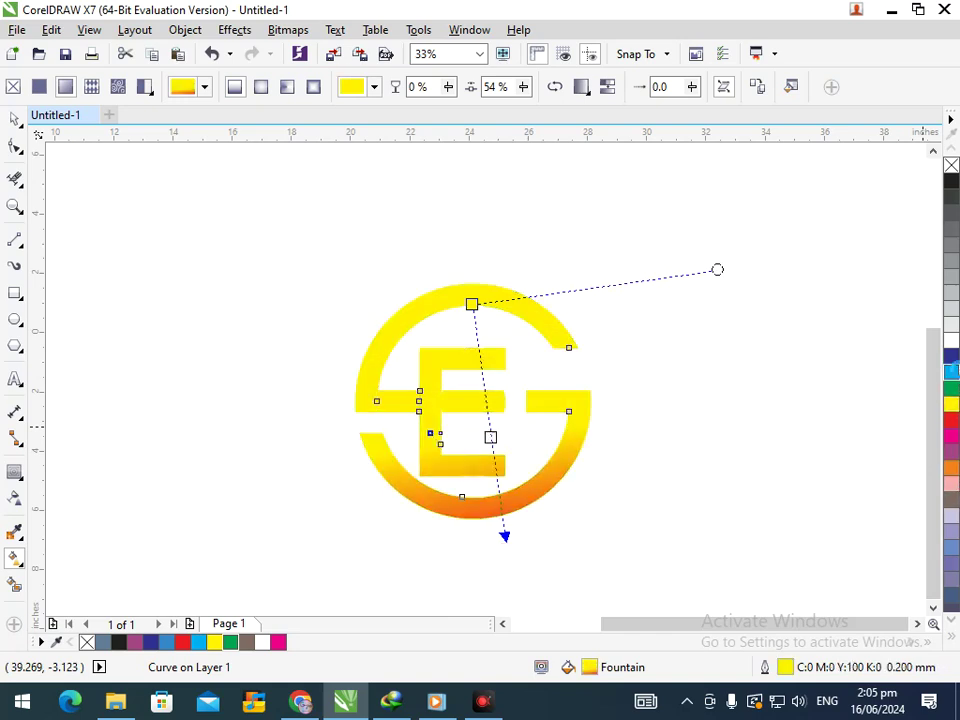
left_click(951, 371)
left_click(952, 403)
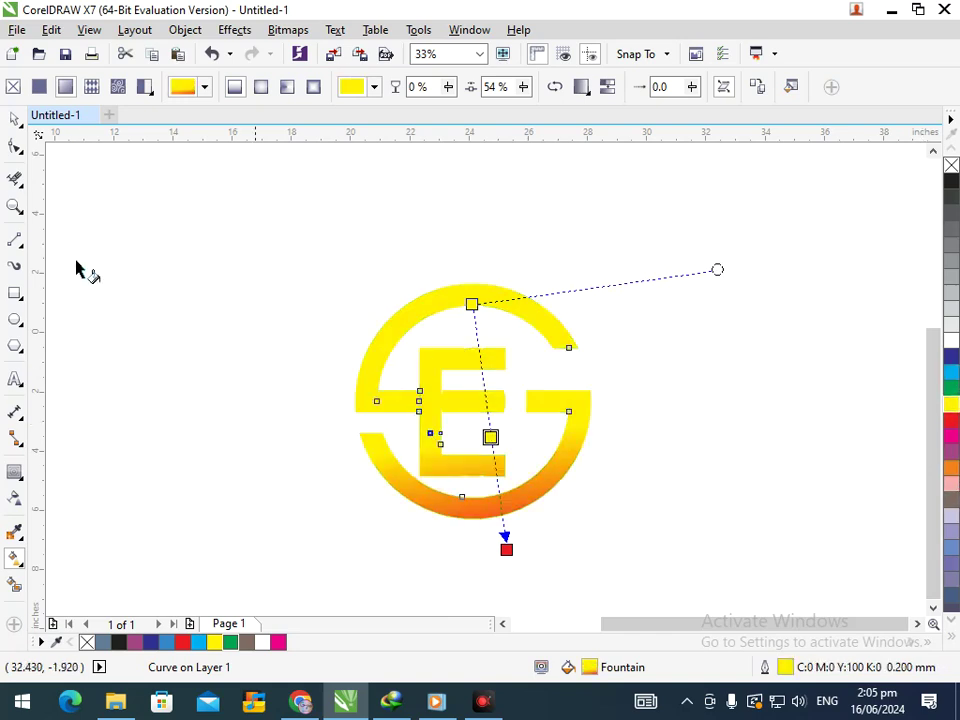
Step: Place a duplicate of the yellow-to-red logo to the left of the original, about 9.3 inches away
left_click(14, 119)
left_click(305, 322)
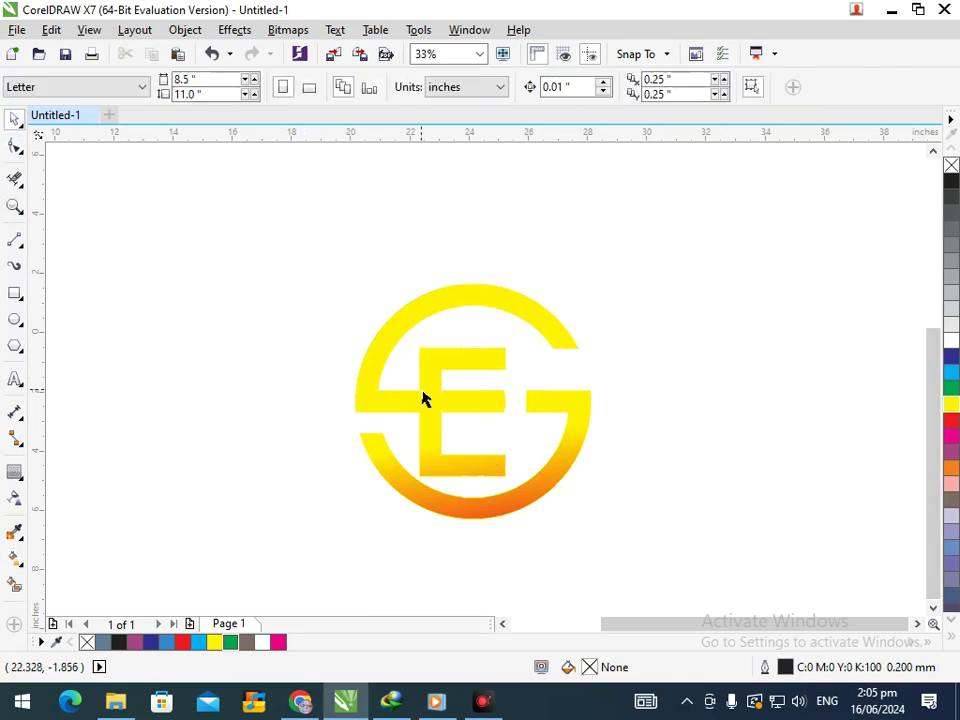
left_click(375, 386)
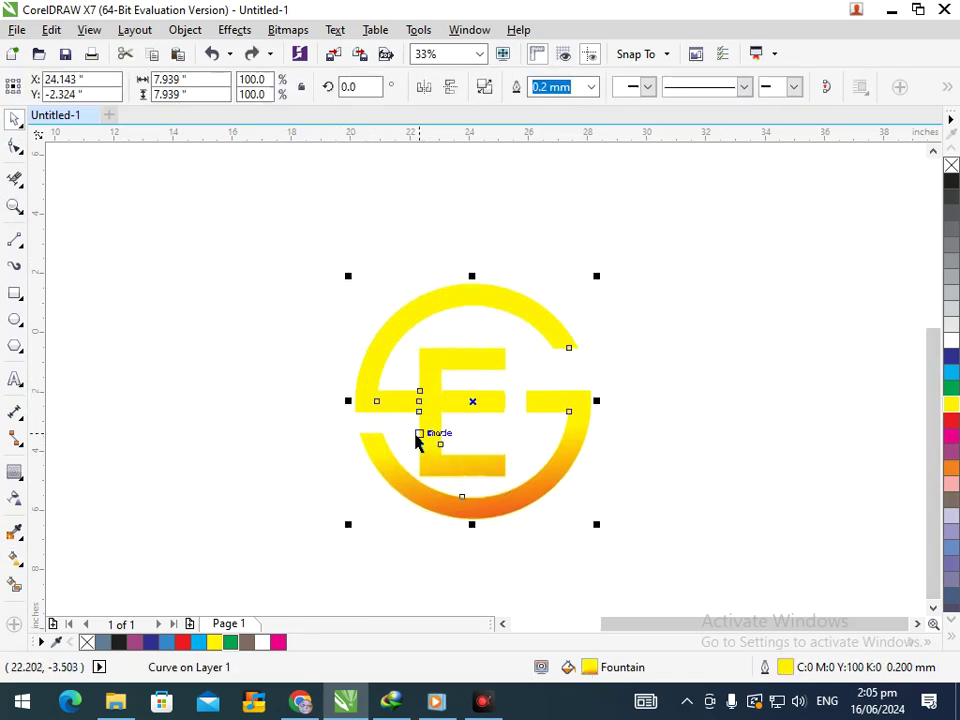
left_click_drag(418, 437, 154, 368)
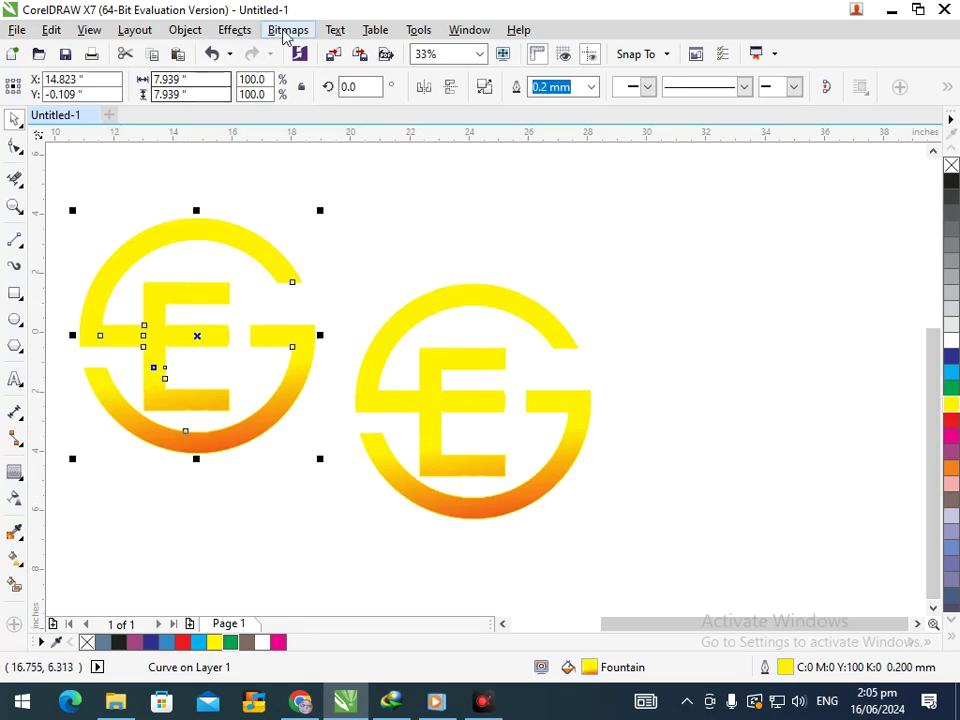
left_click(375, 30)
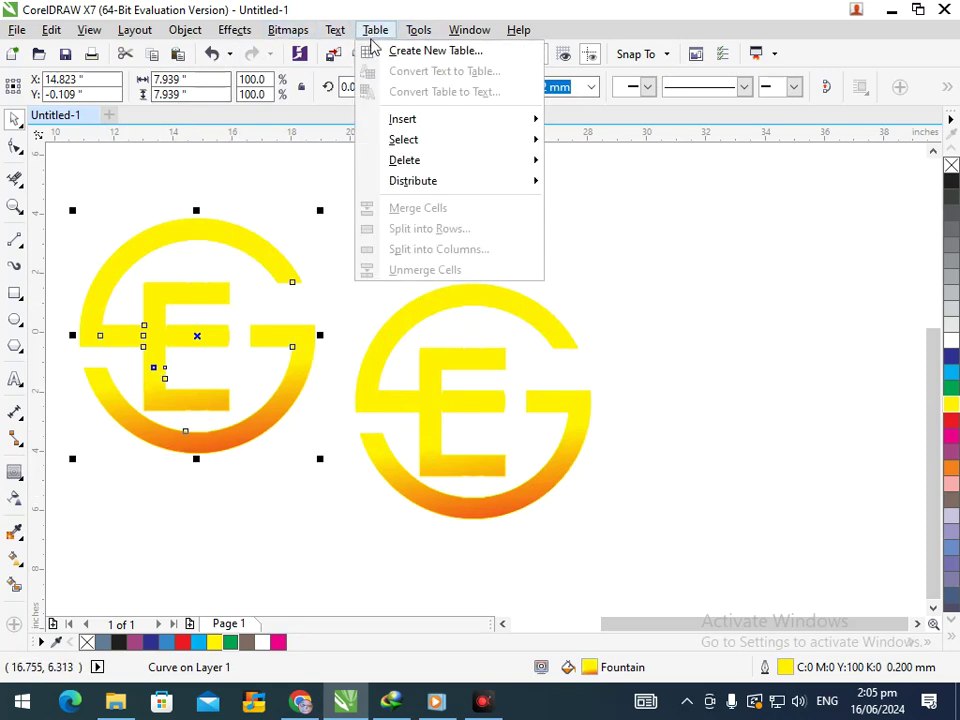
mouse_move(333, 31)
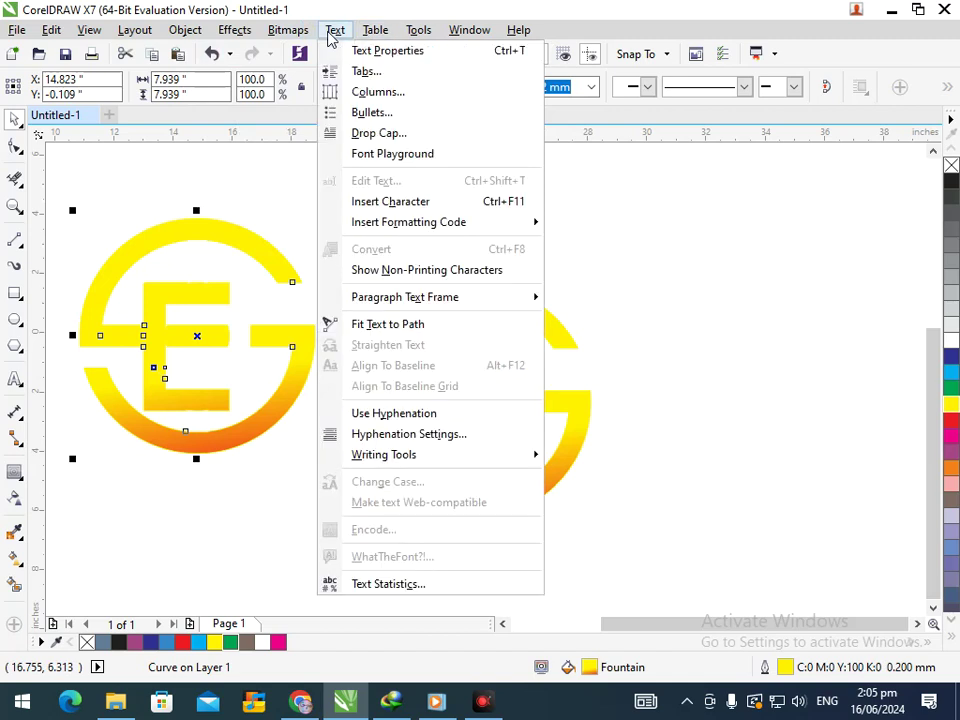
mouse_move(408, 35)
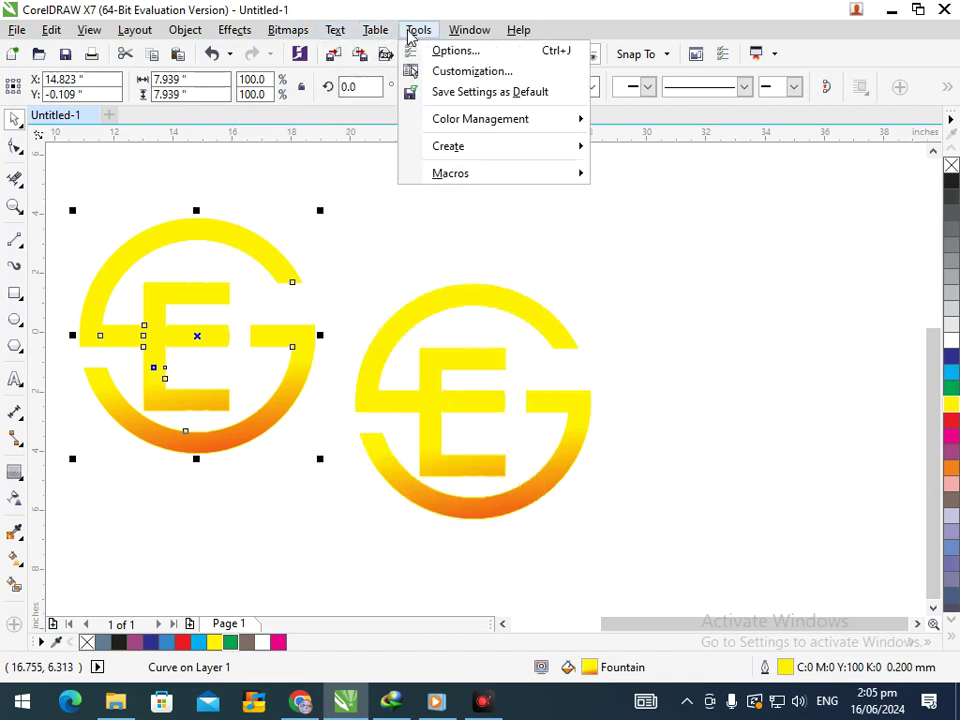
mouse_move(467, 40)
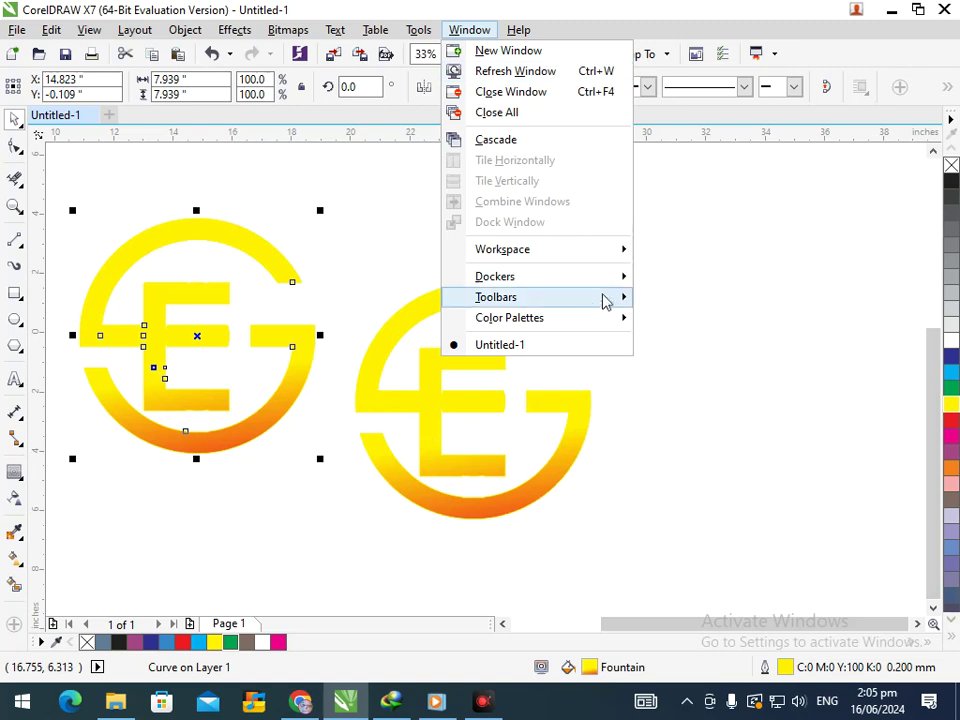
mouse_move(624, 278)
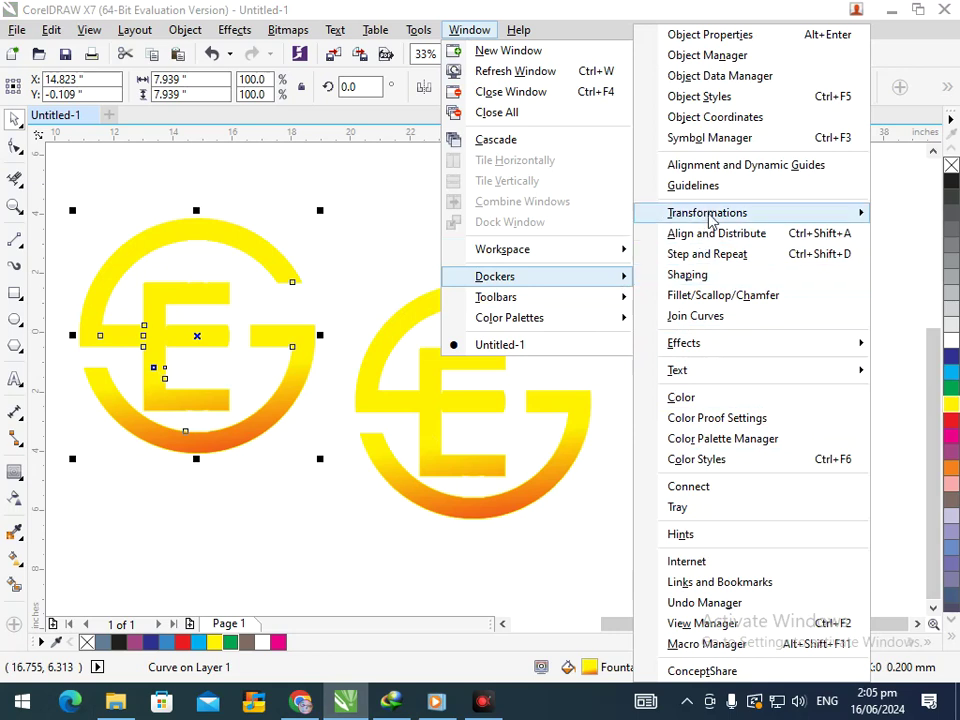
mouse_move(711, 220)
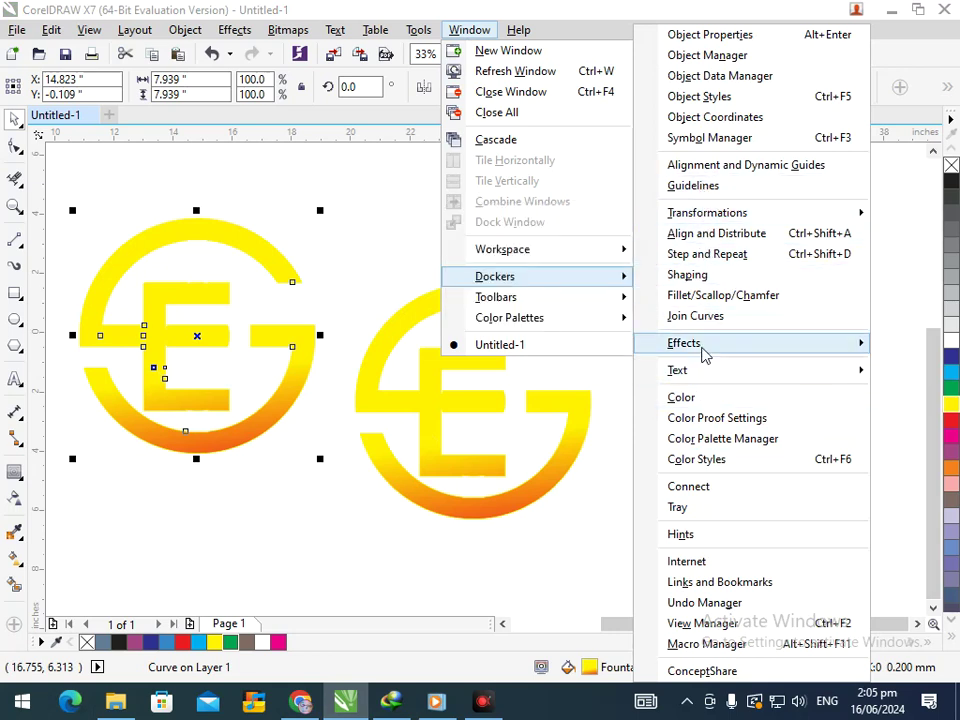
mouse_move(705, 352)
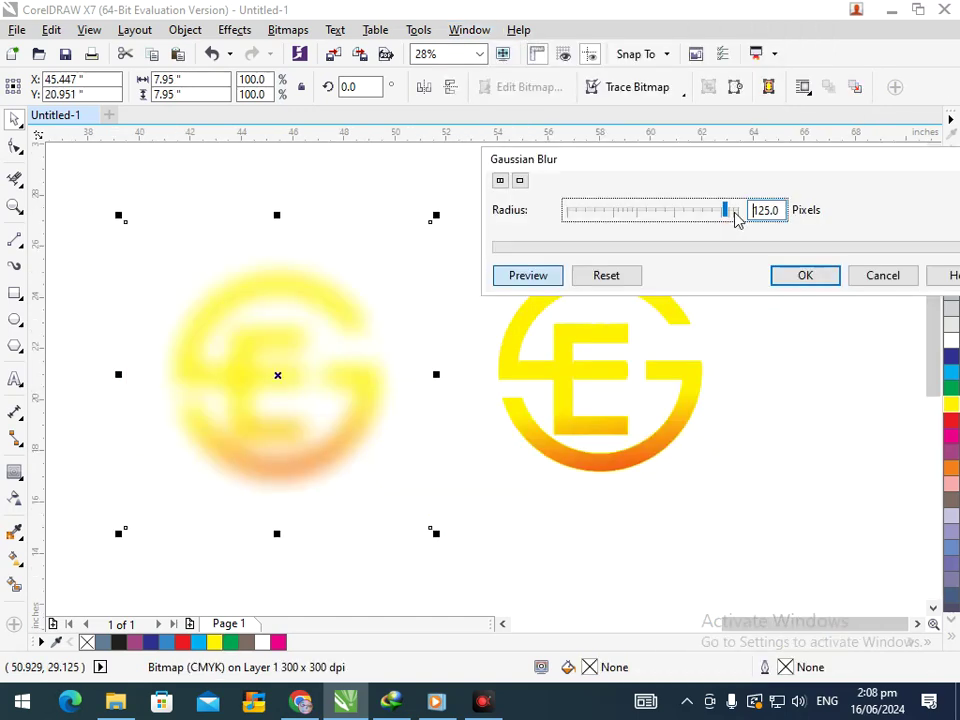
Step: Apply a Gaussian Blur with a 44-pixel radius to the bitmap copy of the logo
left_click(618, 211)
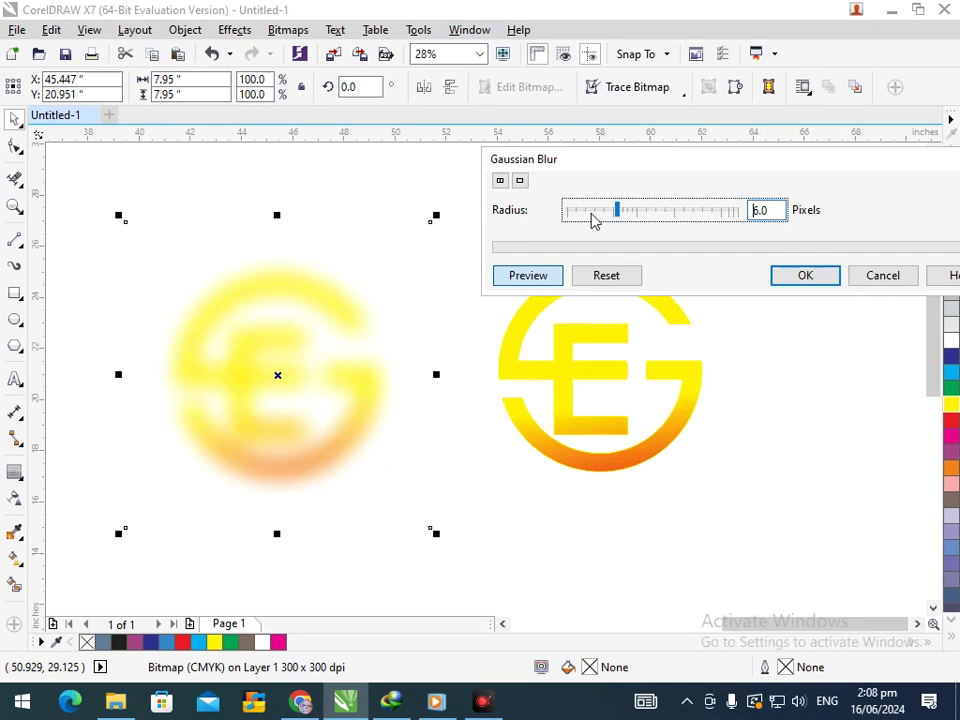
left_click(585, 215)
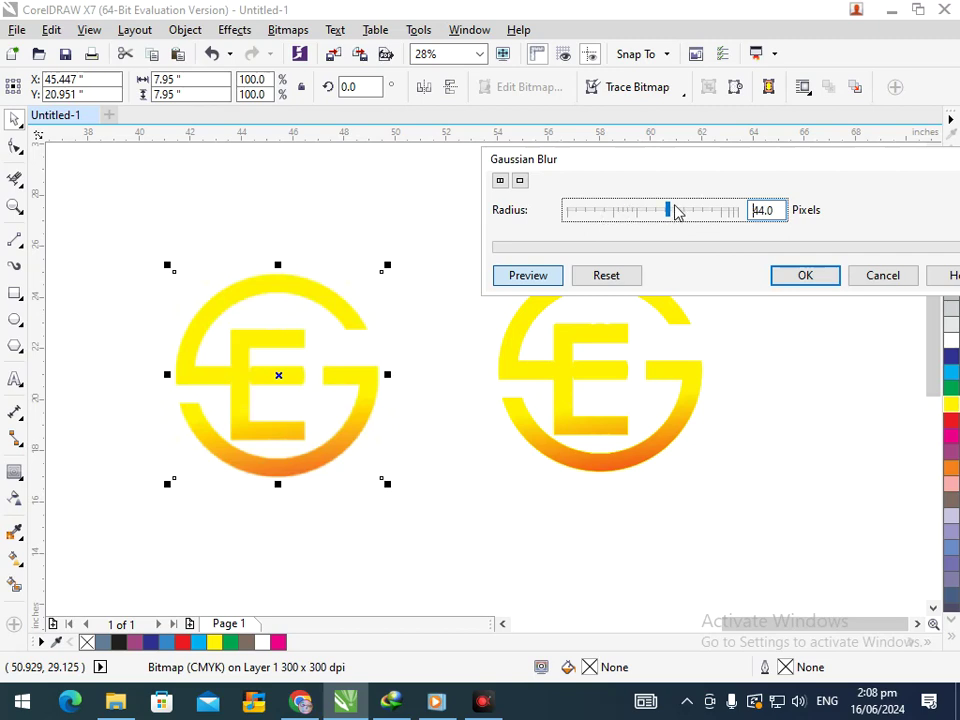
left_click(805, 278)
Step: Try the blurred bitmap over the original logo, nudge it downward in small increments, and move it back to the left
left_click(287, 536)
left_click_drag(284, 479, 583, 461)
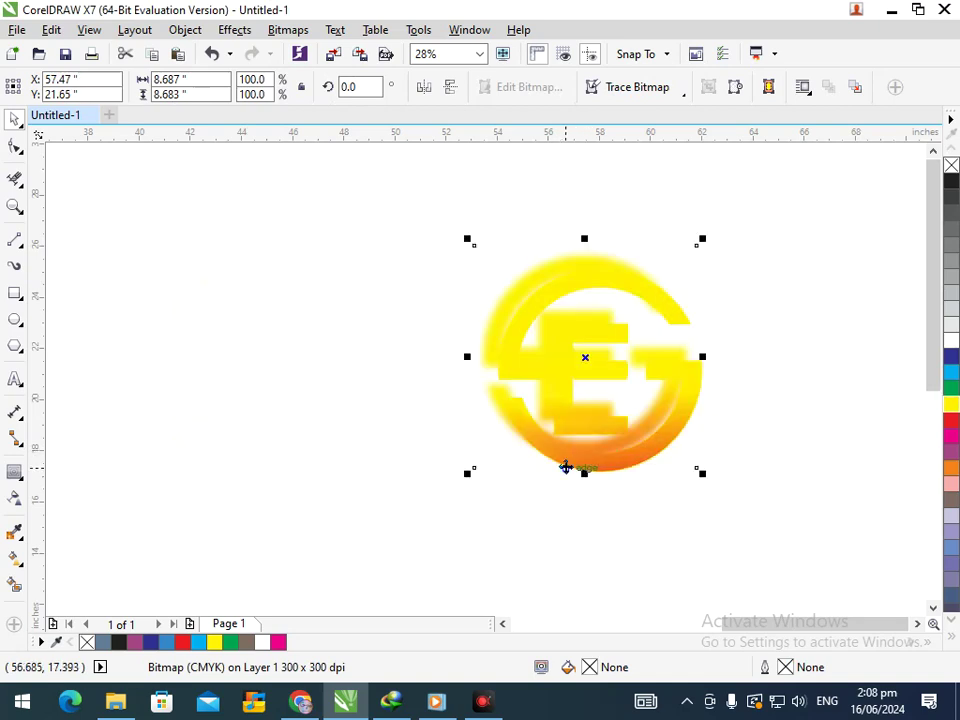
key("Down")
key("Down")
key("Down")
key("Down")
key("Down")
key("Down")
key("Down")
key("Down")
key("Down")
key("Down")
key("Down")
key("Down")
key("Down")
key("Down")
key("Down")
key("Down")
key("Down")
key("Down")
key("Down")
key("Down")
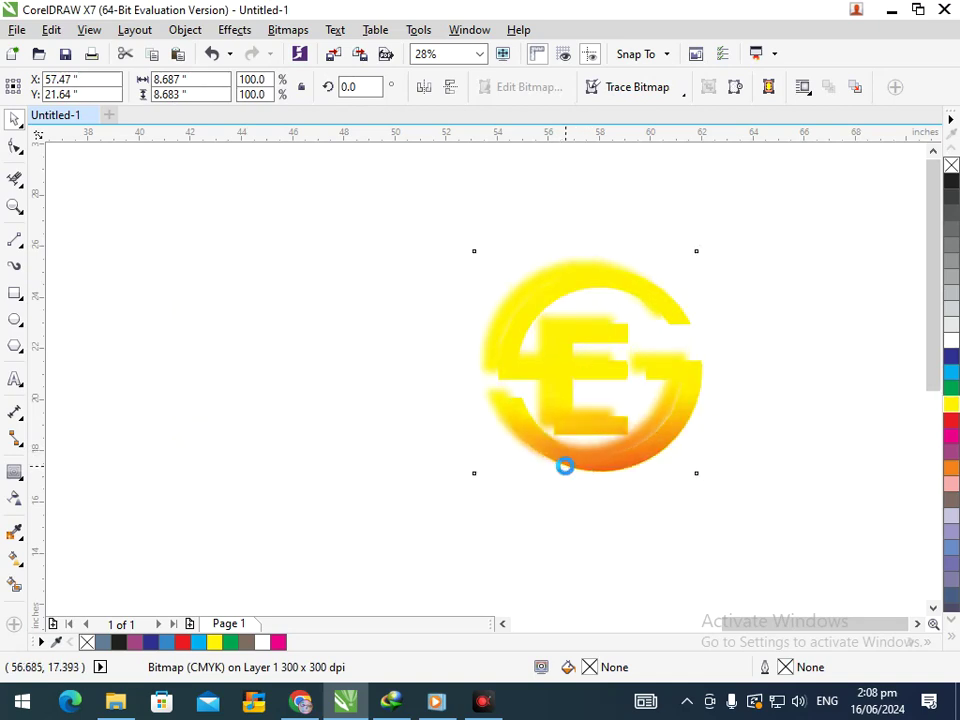
left_click(531, 523)
left_click_drag(495, 441, 205, 424)
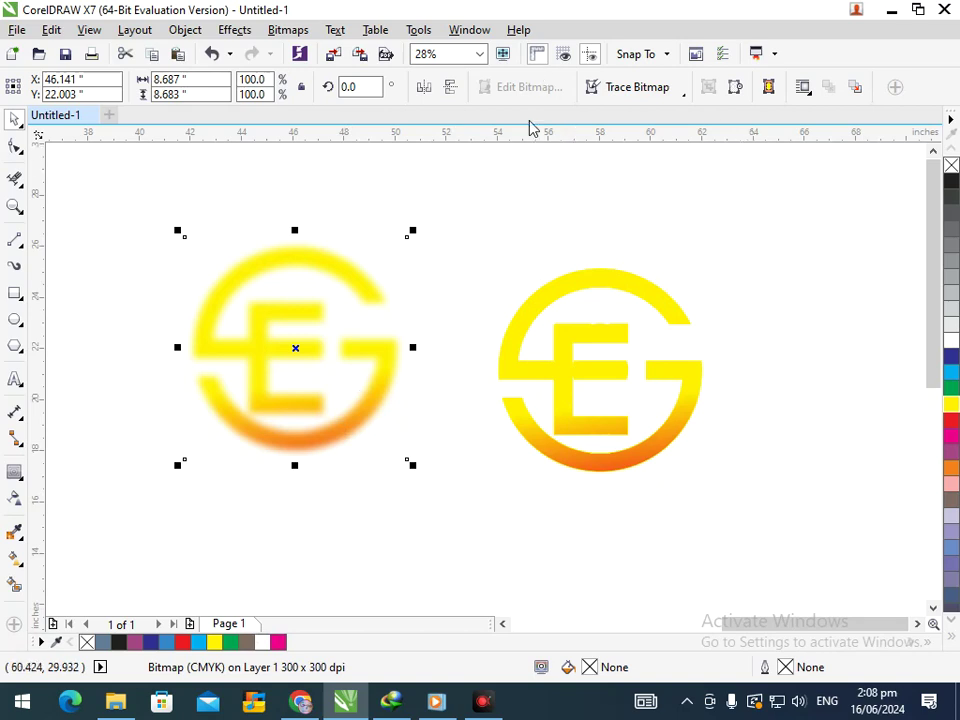
Step: Try to give the blurred bitmap a 10.0 mm outline
key("F12")
left_click(361, 238)
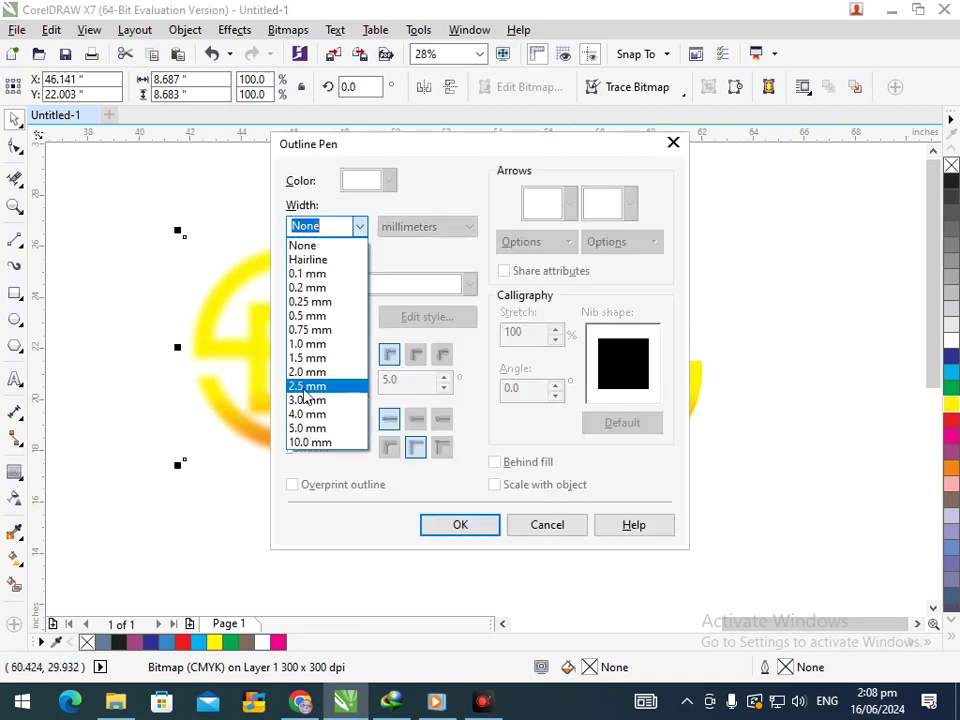
left_click(319, 442)
left_click(460, 524)
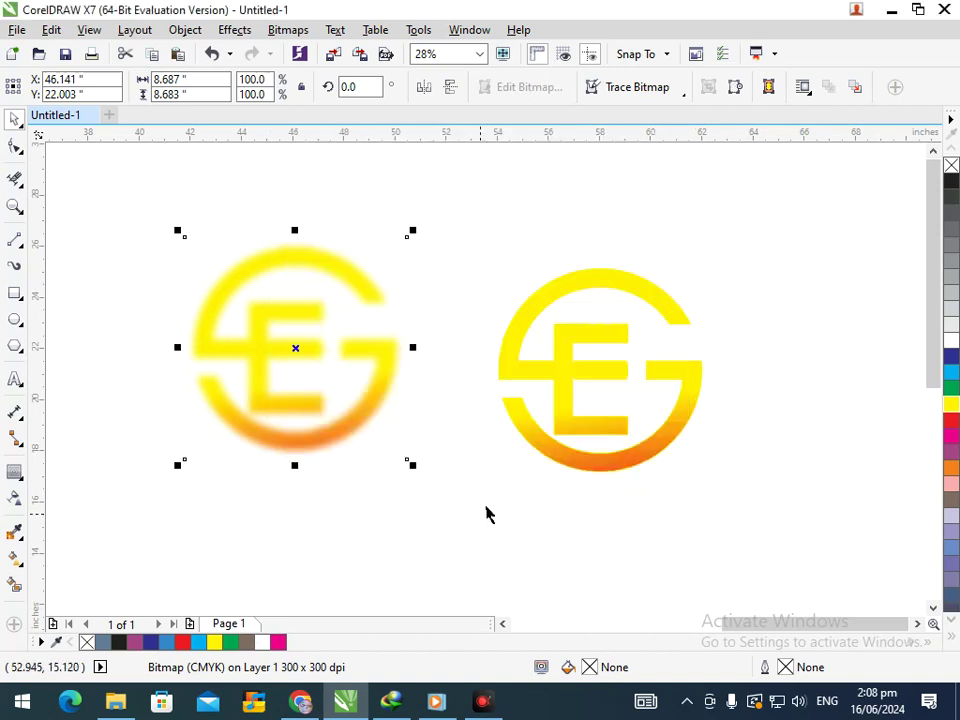
Step: Place the blurred bitmap over the original logo as a glow and nudge it slightly upward
left_click(851, 345)
left_click_drag(336, 422, 611, 456)
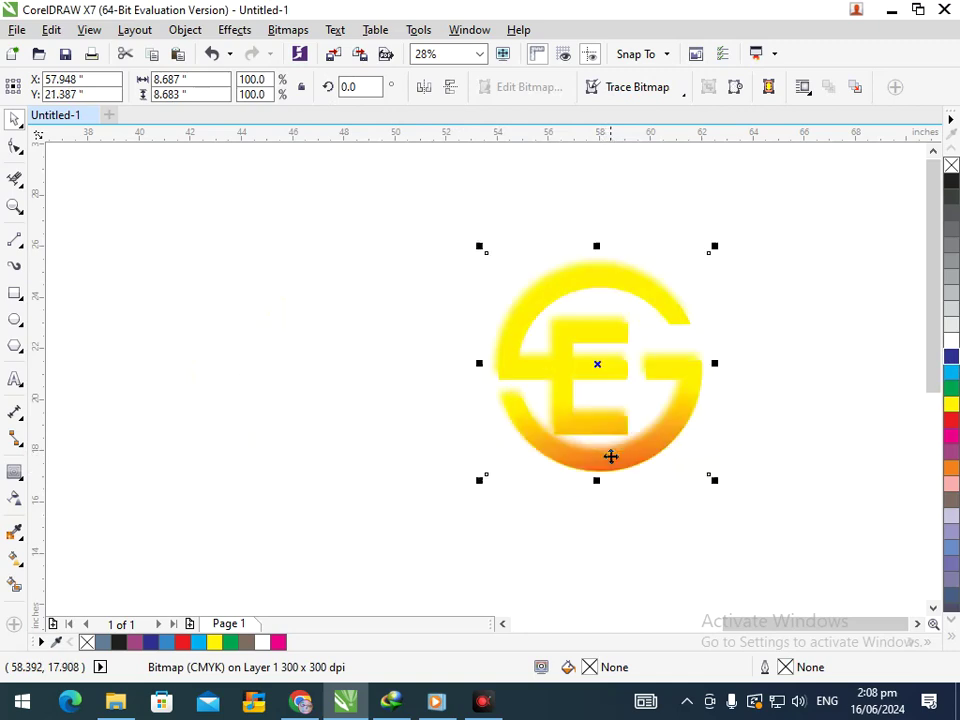
key("Up")
key("Up")
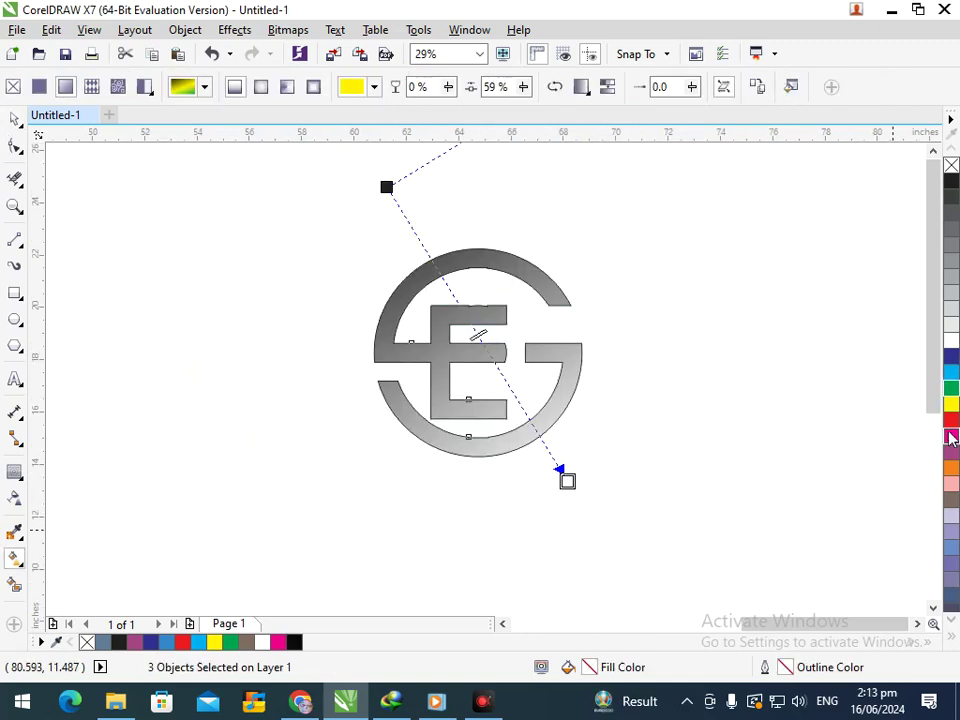
Step: Undo the last colour change, set the fountain fill's black start node to dark blue, and reposition both end nodes
key("ctrl+z")
left_click_drag(387, 187, 457, 249)
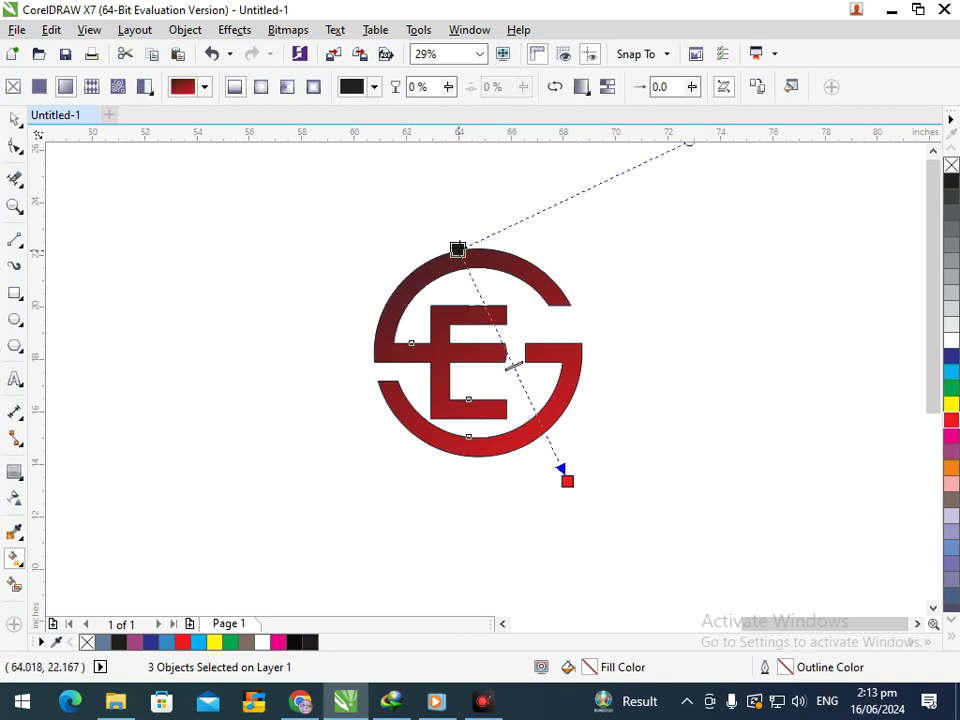
left_click(951, 364)
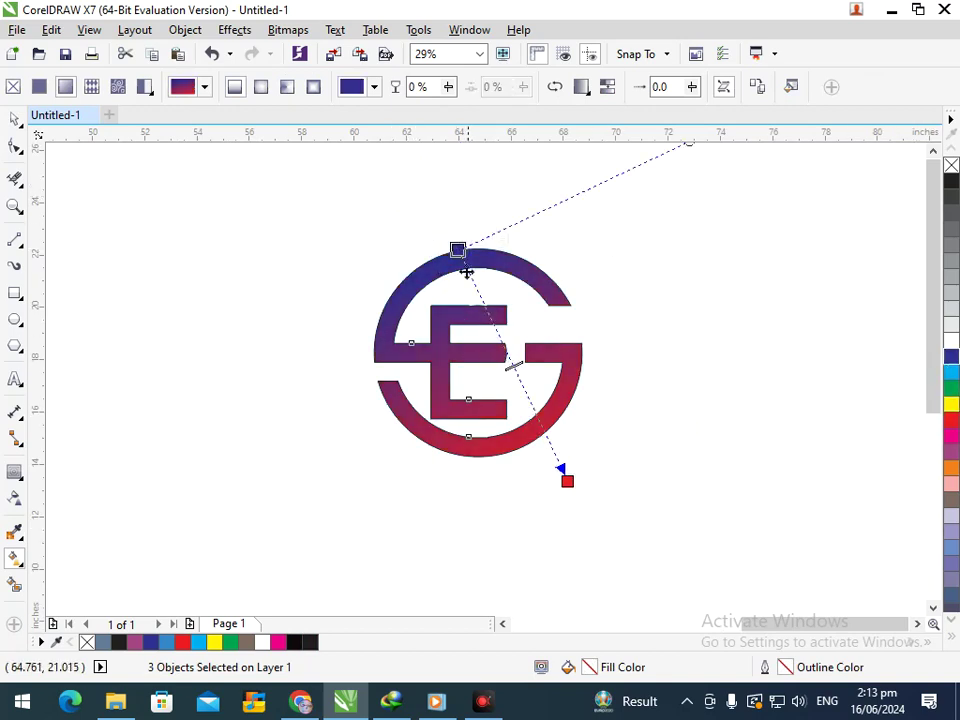
left_click_drag(460, 250, 409, 193)
left_click_drag(567, 482, 505, 512)
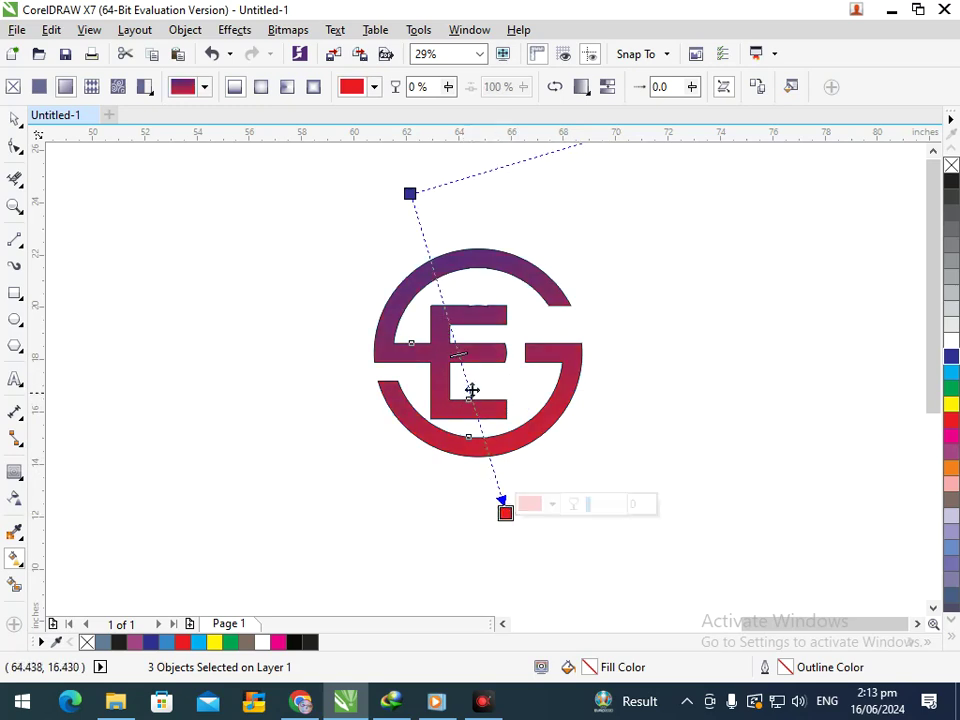
Step: Add a middle colour node at 54% to the logo's fountain fill and make it green, #00E883
double_click(461, 367)
left_click(507, 359)
left_click_drag(563, 476, 589, 428)
left_click(604, 507)
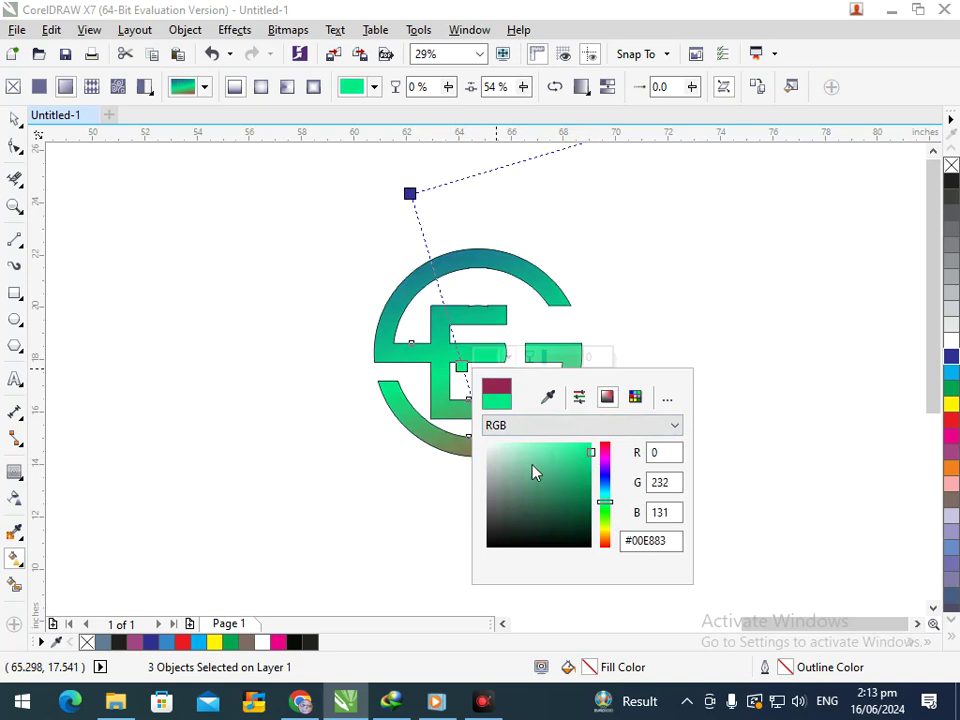
Step: Run the fountain fill nearly vertically from just above the logo to its bottom edge, with the middle node at 57%
left_click_drag(410, 193, 482, 234)
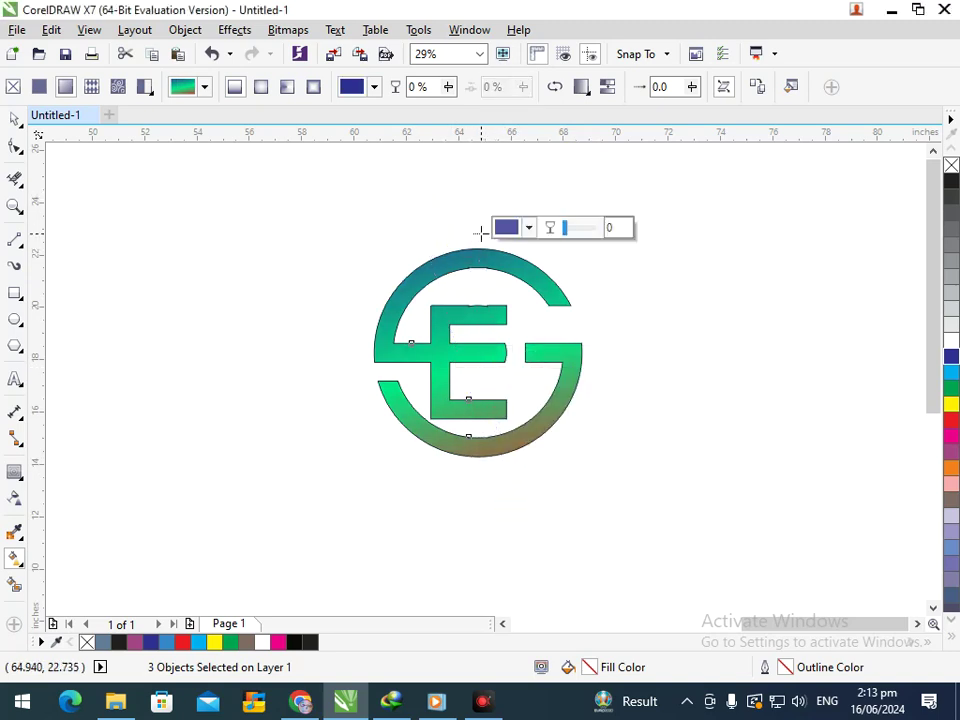
left_click_drag(505, 513, 472, 455)
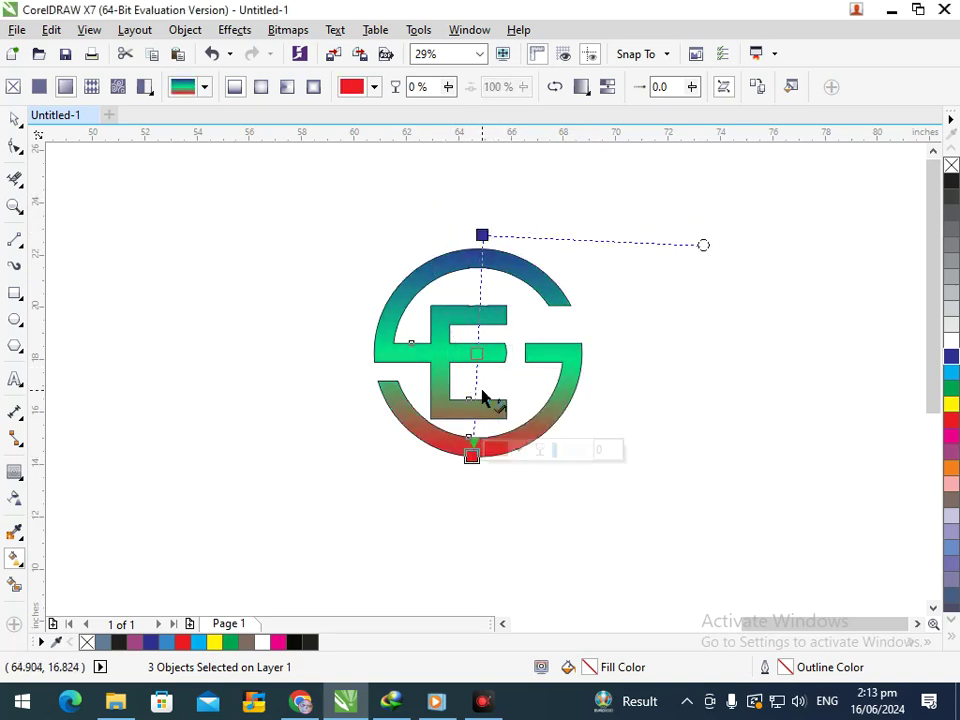
mouse_move(477, 354)
left_mouse_down()
mouse_move(478, 318)
mouse_move(475, 397)
mouse_move(478, 345)
mouse_move(476, 361)
left_mouse_up()
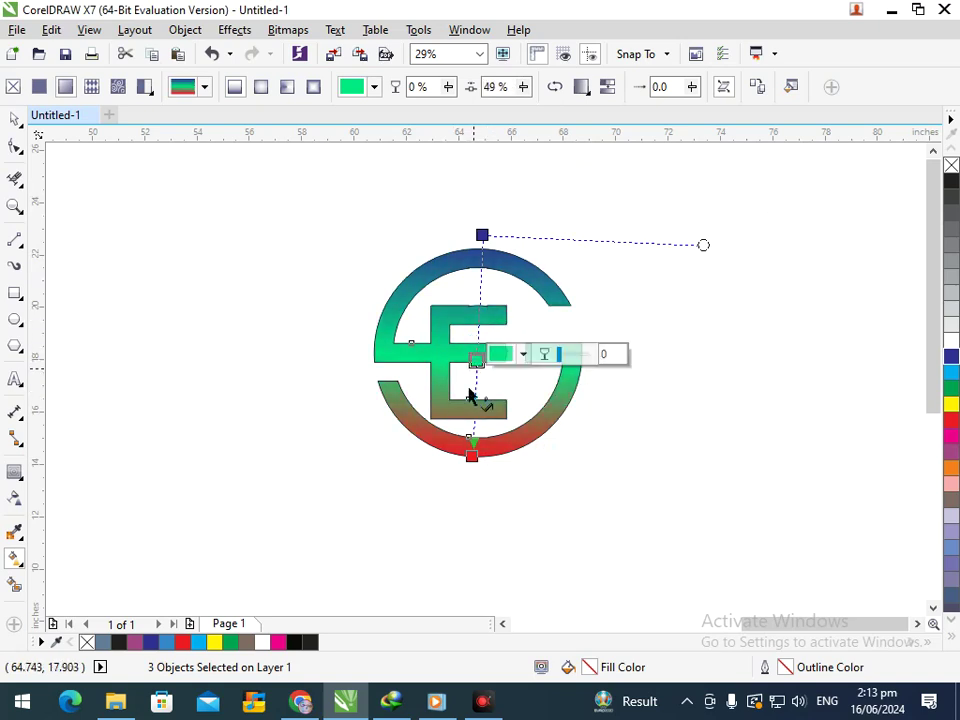
left_click(472, 456)
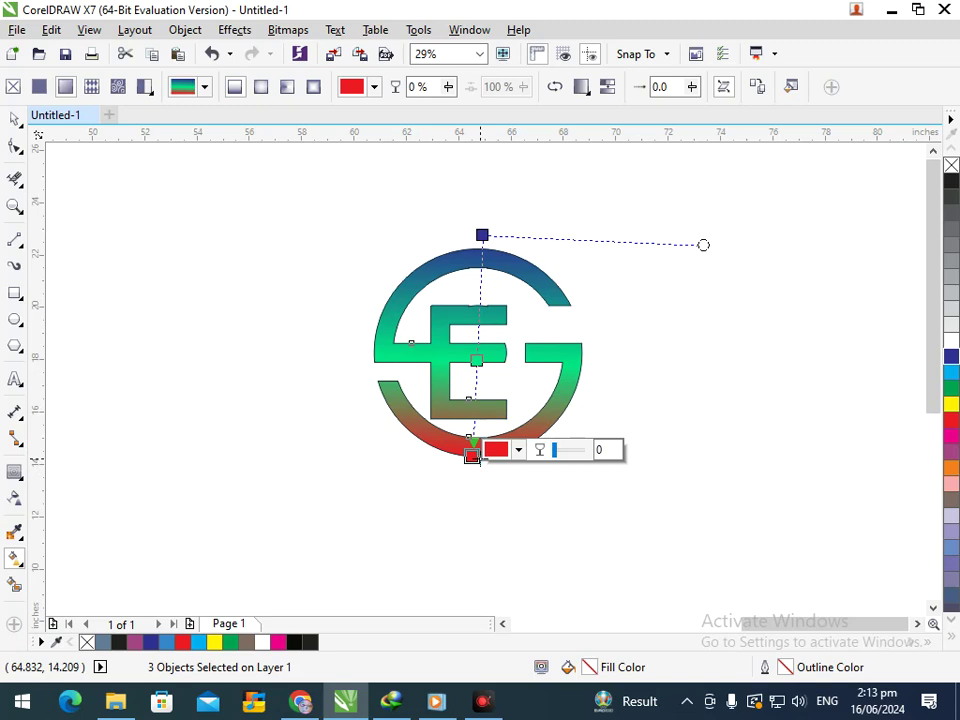
Step: Change the fountain fill's middle node to yellow-green, #CDDB03, and deselect the logo
left_click(476, 360)
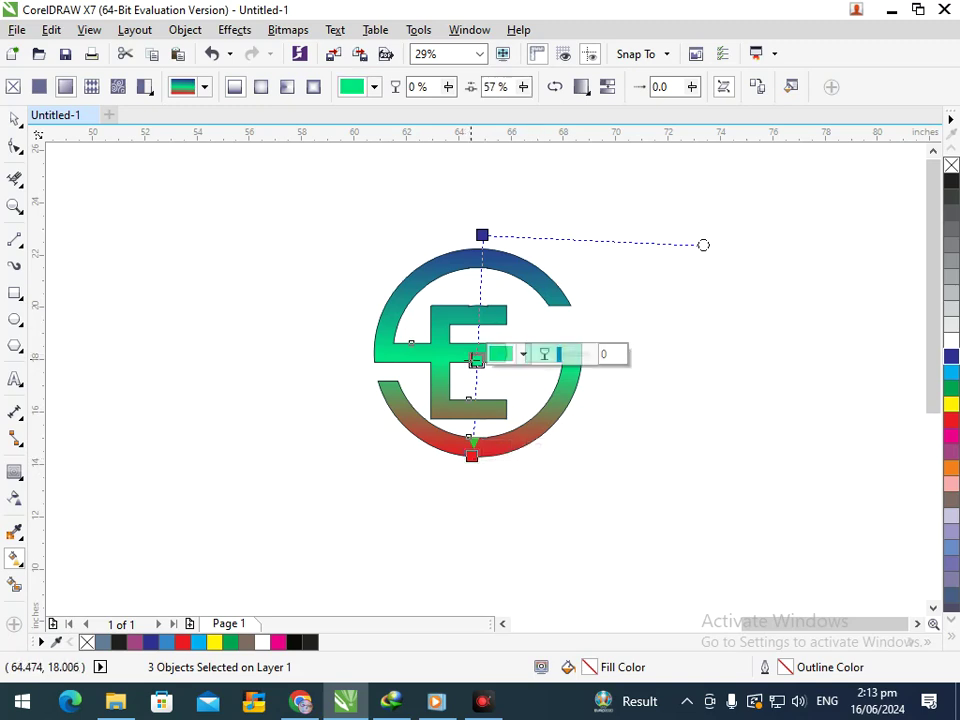
left_click(514, 356)
left_click(587, 457)
left_click(620, 525)
left_click_drag(595, 510, 606, 449)
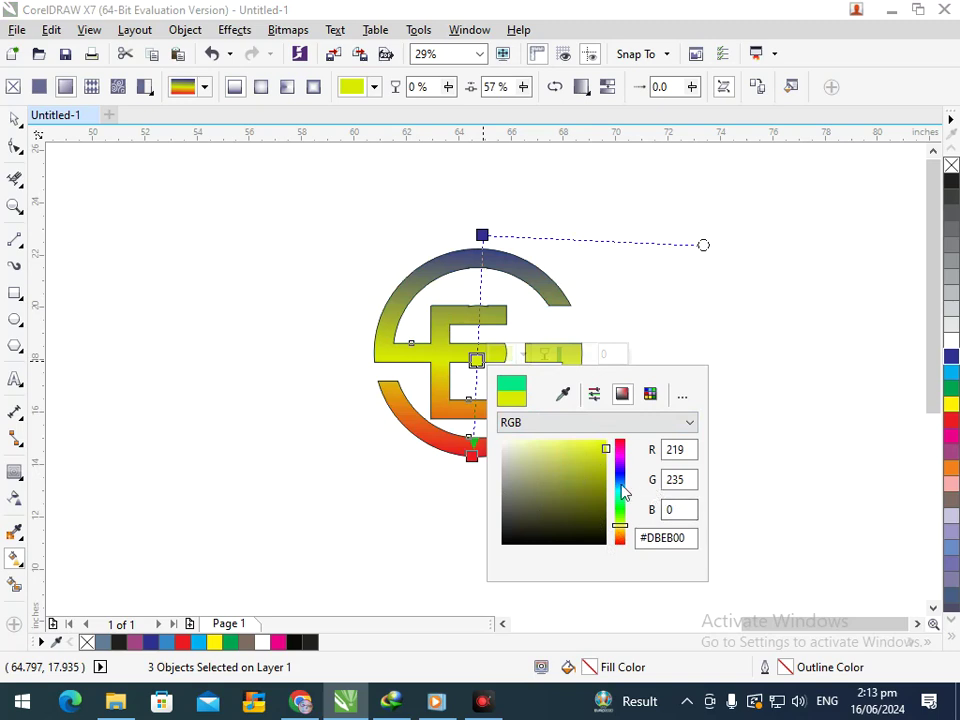
mouse_move(603, 498)
left_mouse_down()
mouse_move(594, 514)
mouse_move(604, 454)
left_mouse_up()
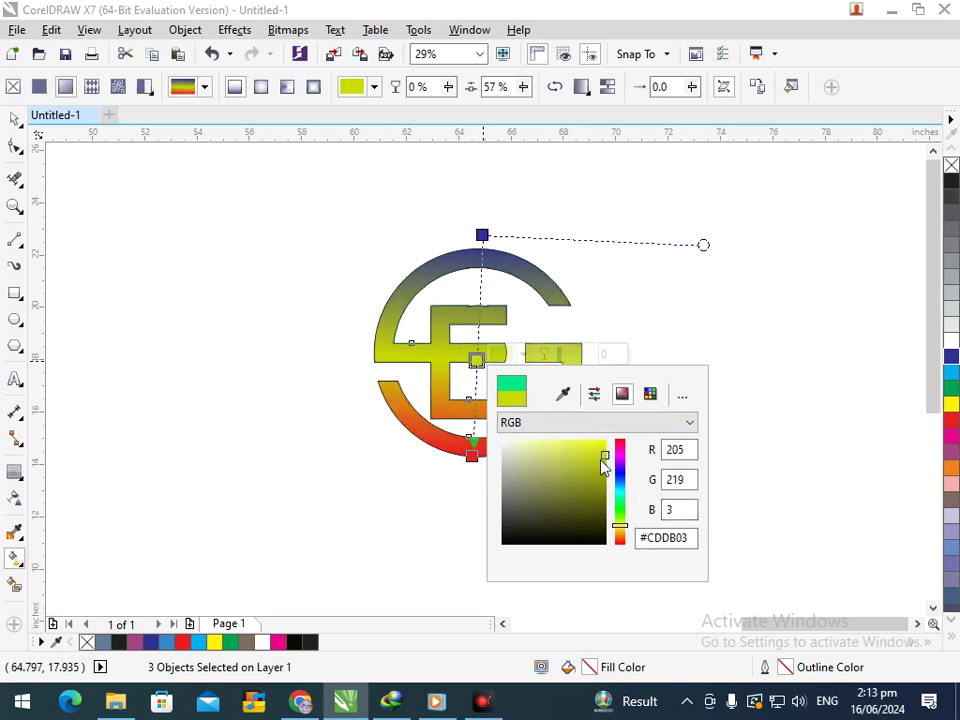
left_click(343, 483)
left_click(12, 117)
left_click(478, 493)
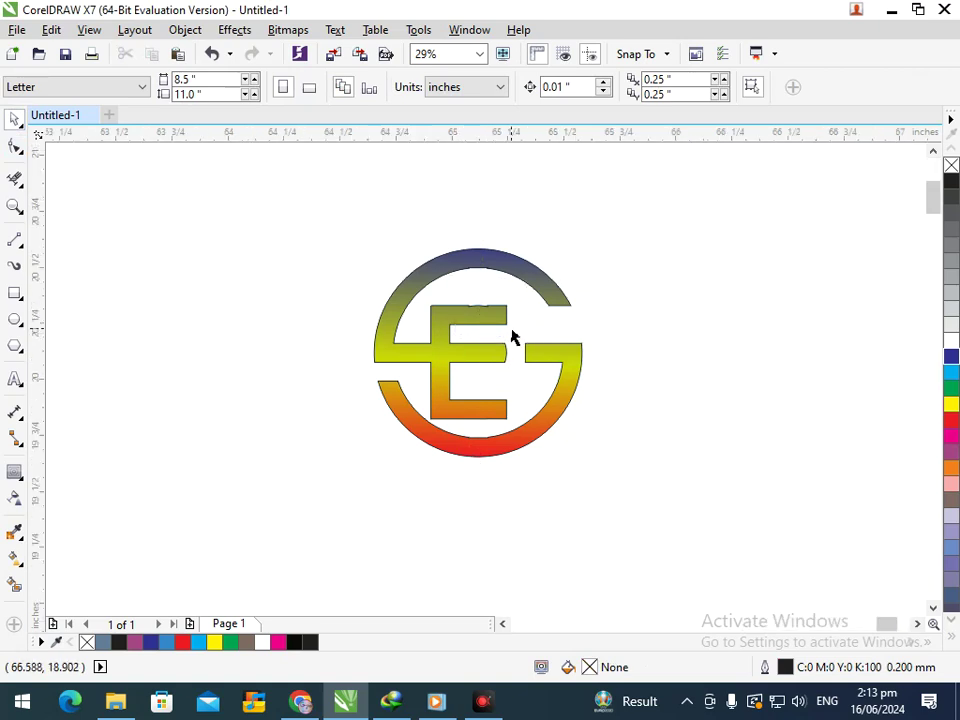
Step: Straighten the notched top edge of the letter E by raising its two corner nodes and deleting the nodes along the notch
scroll(480, 314, "up", 5)
scroll(393, 378, "up", 2)
left_click(15, 146)
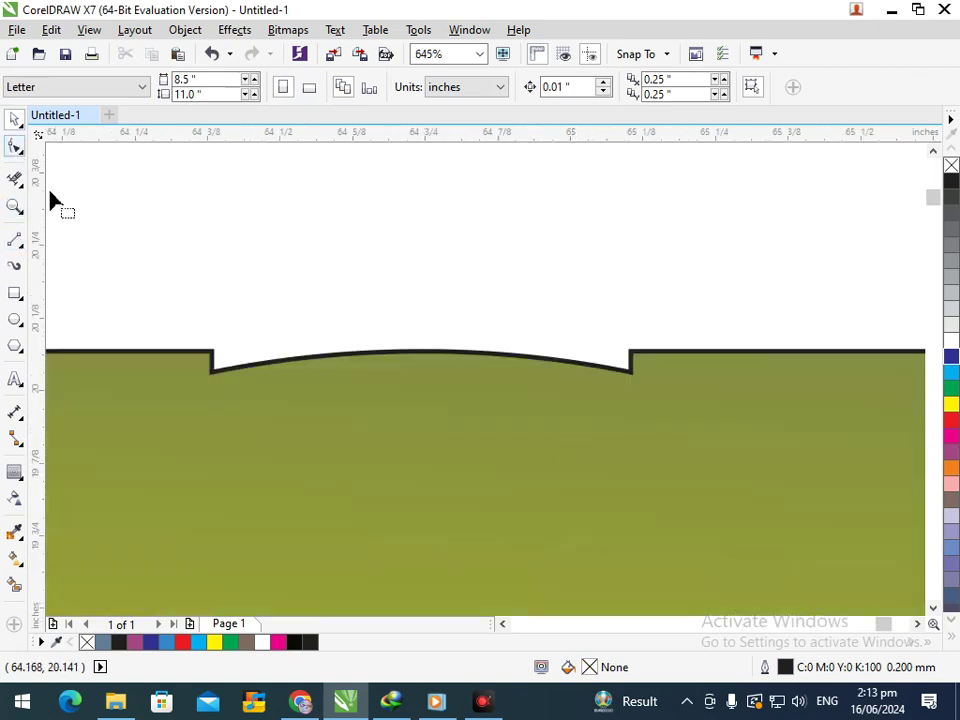
left_click(241, 382)
left_click_drag(212, 383, 232, 366)
left_click_drag(631, 378, 636, 362)
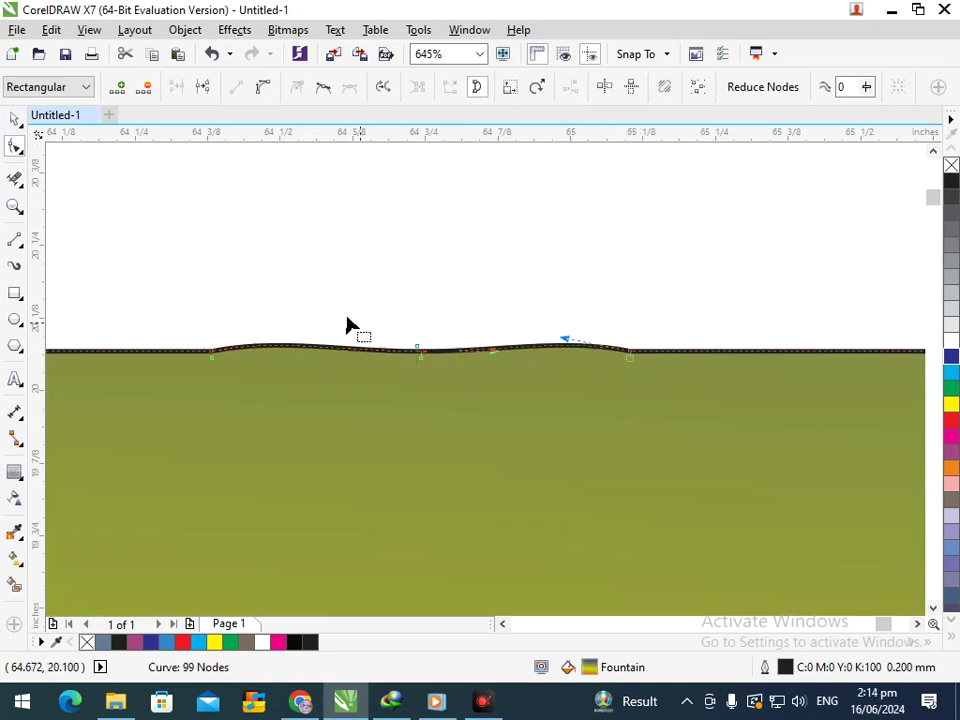
left_click_drag(156, 298, 648, 406)
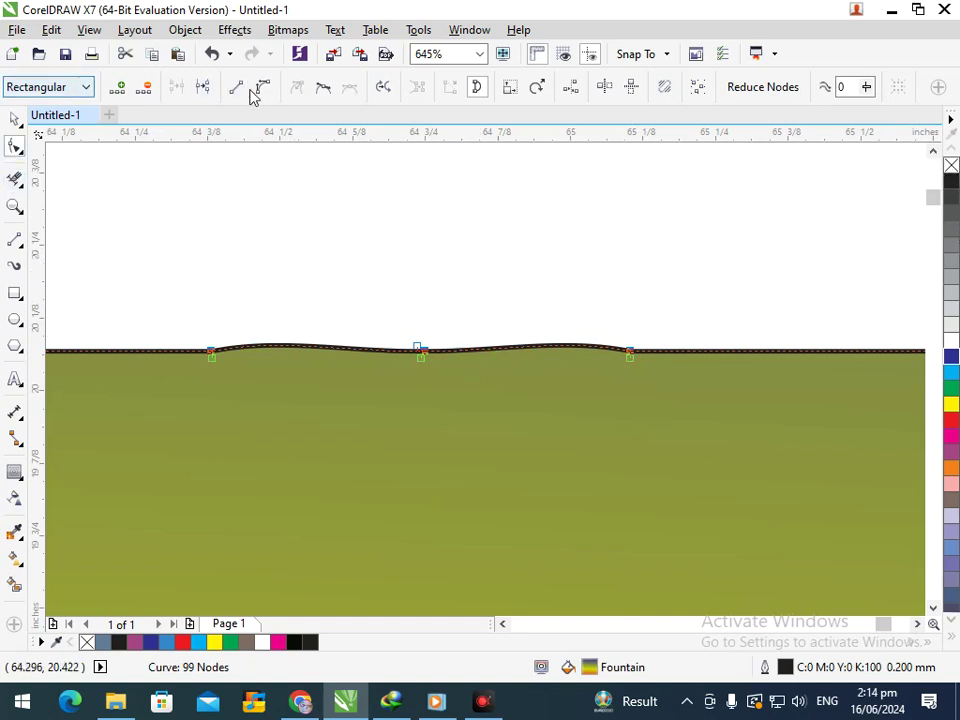
left_click(154, 88)
scroll(448, 323, "down", 6)
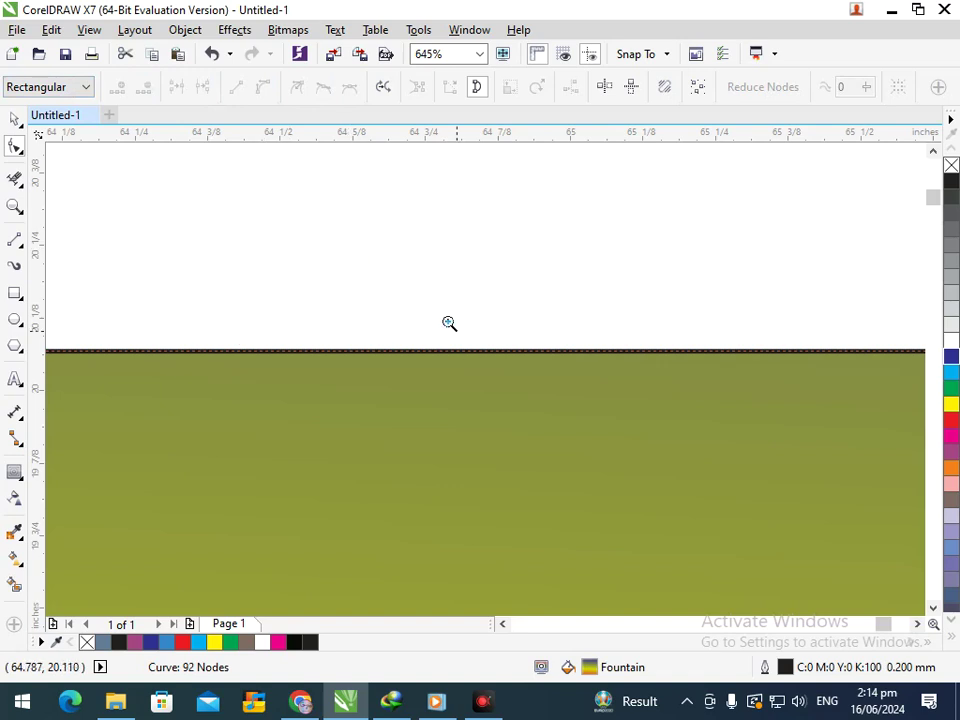
Step: Enlarge the whole logo proportionally to about 12.9 inches across and reposition it slightly down and to the left
left_click(14, 119)
left_click(326, 281)
left_click_drag(324, 206, 705, 522)
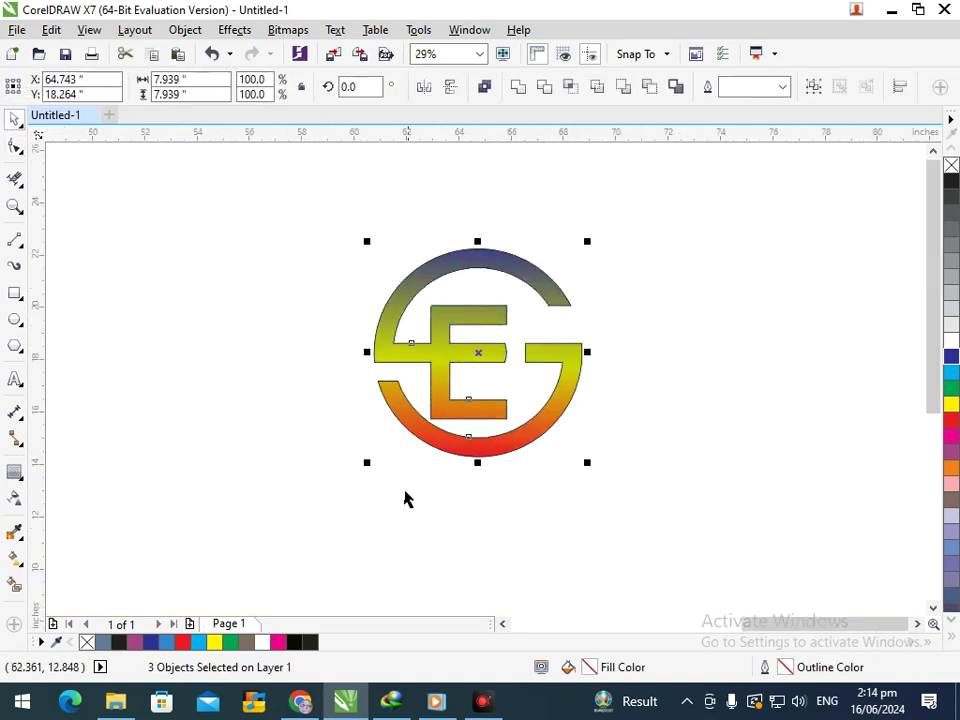
left_click_drag(367, 463, 321, 534)
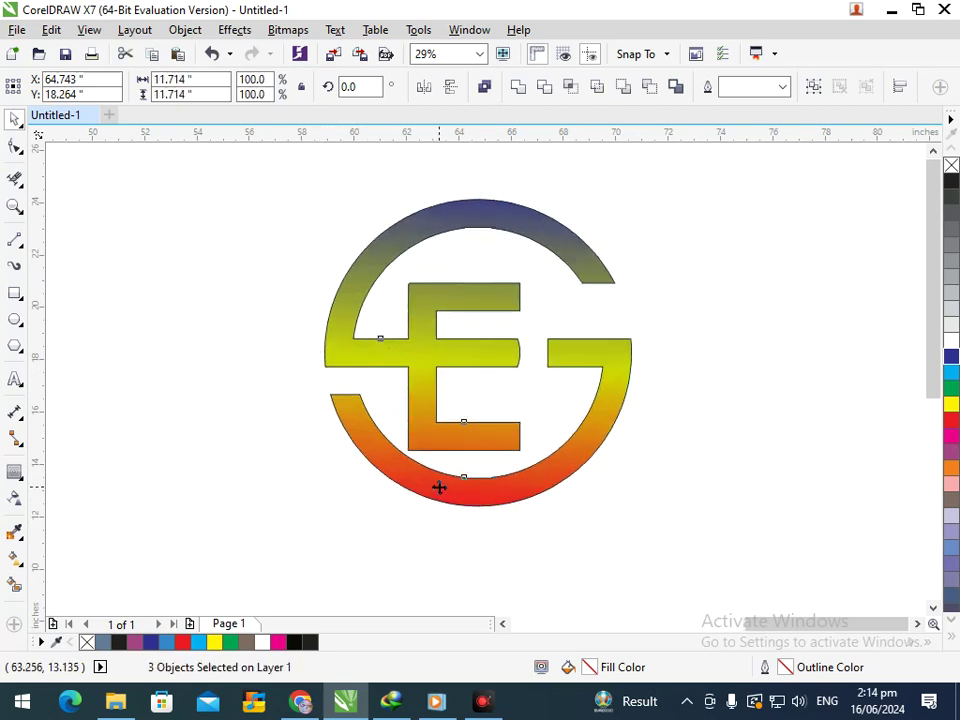
left_click_drag(411, 523, 411, 524)
left_click_drag(521, 497, 538, 493)
left_click_drag(308, 547, 296, 623)
left_click_drag(411, 523, 411, 507)
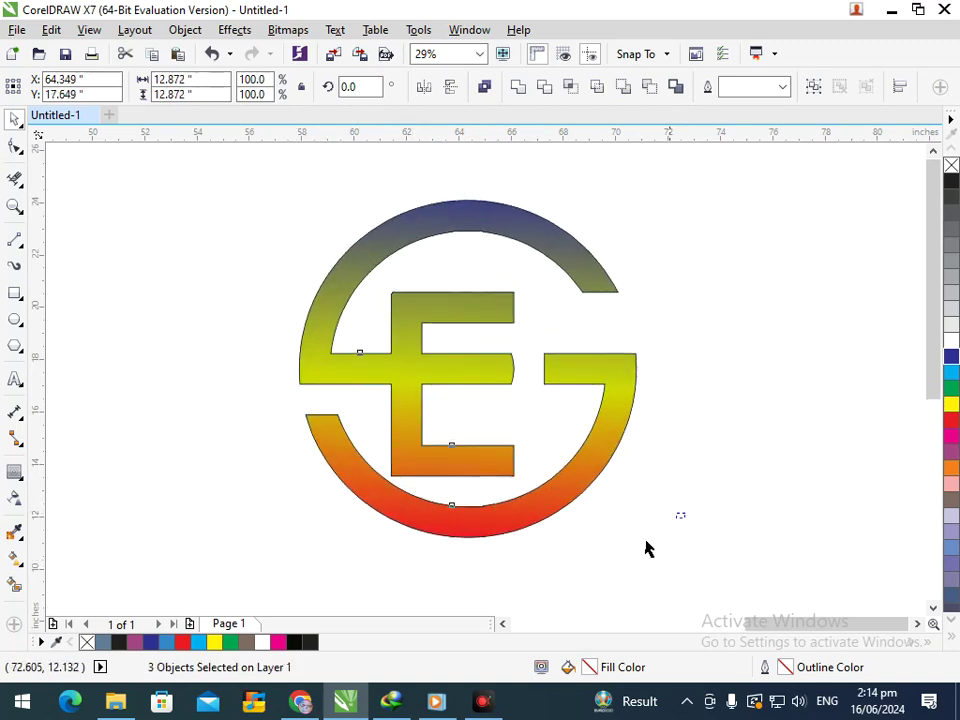
left_click(591, 600)
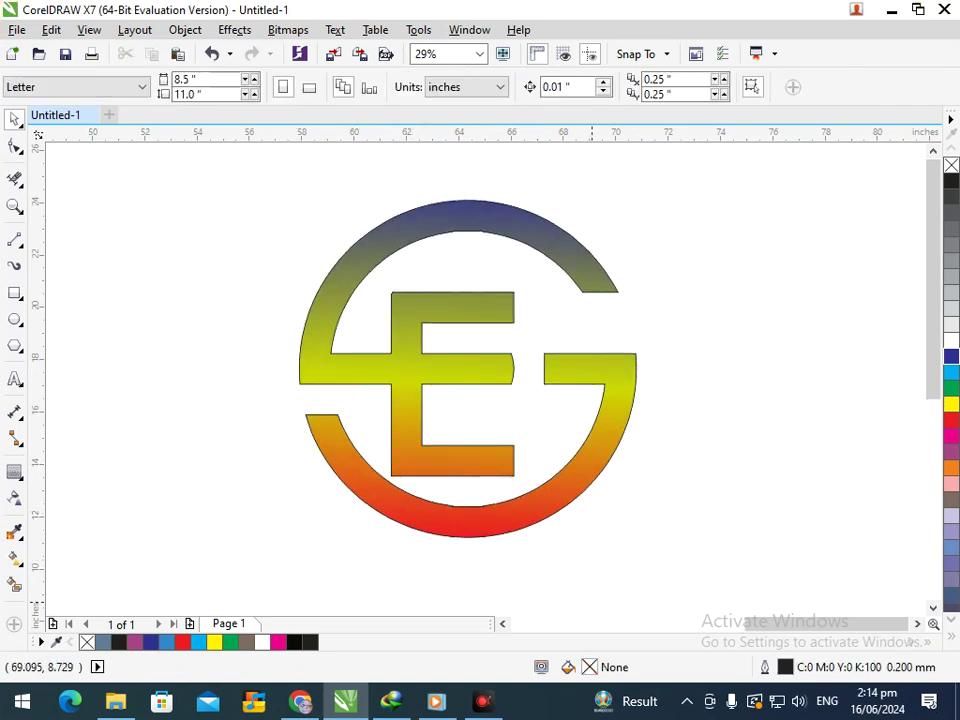